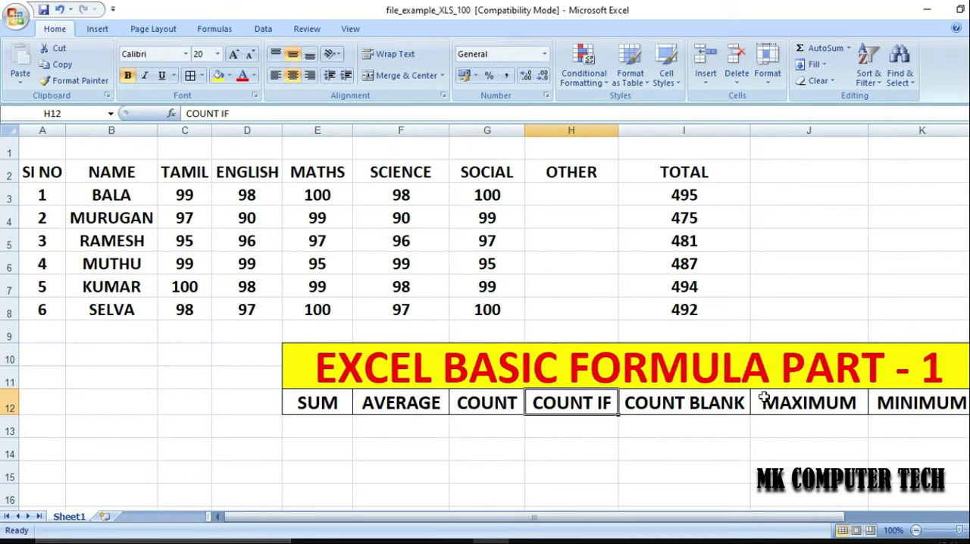
double_click(699, 422)
left_click(834, 403)
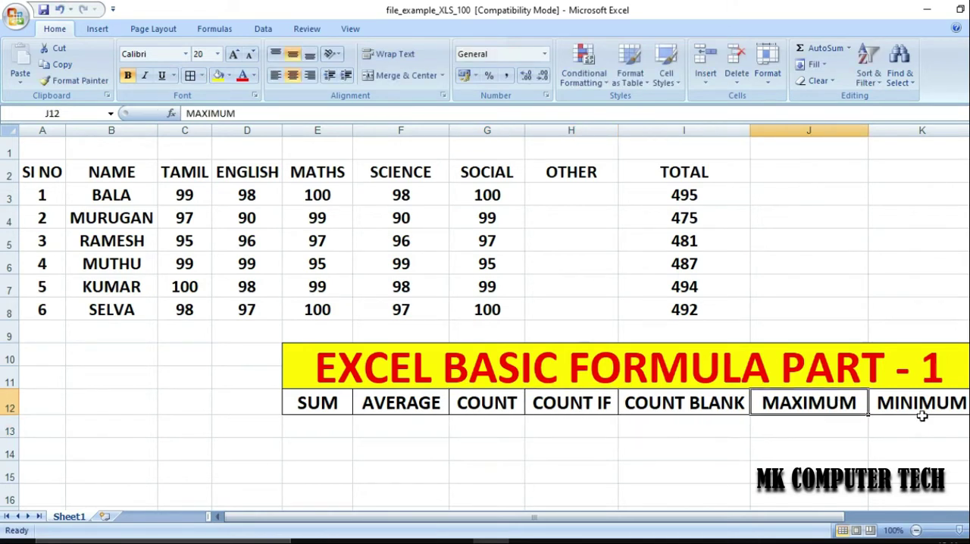
left_click(934, 418)
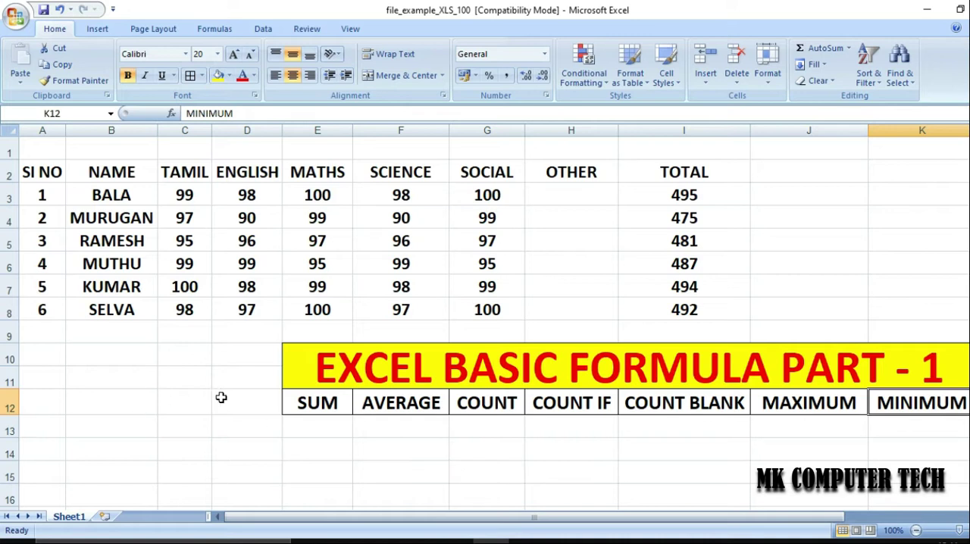
left_click(303, 406)
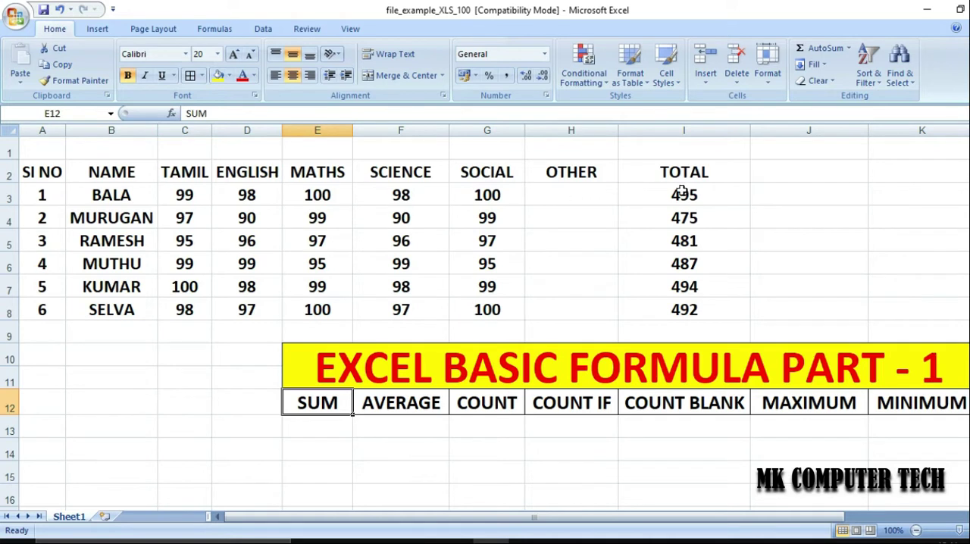
Clear the existing totals from cells I3:I8 under the TOTAL header
left_click_drag(682, 193, 685, 306)
key("Delete")
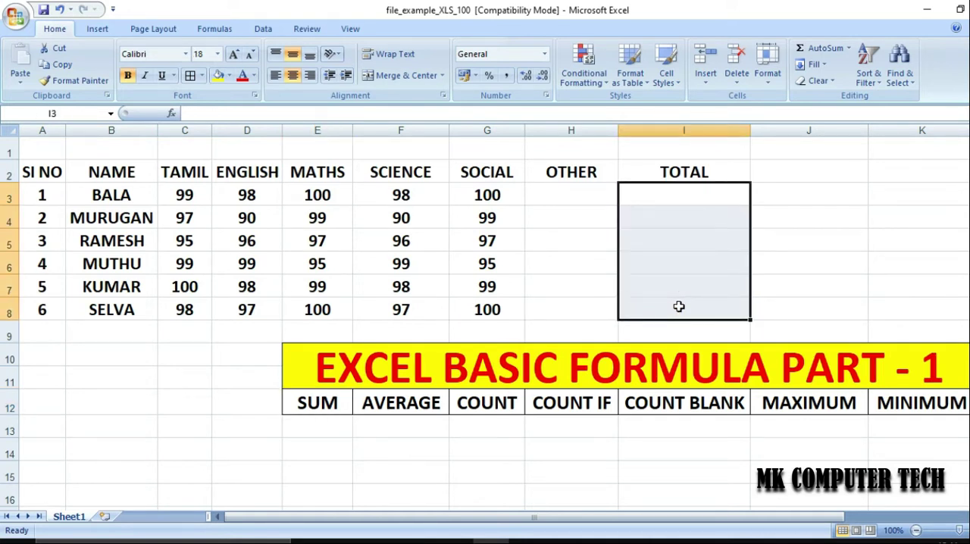
left_click(673, 192)
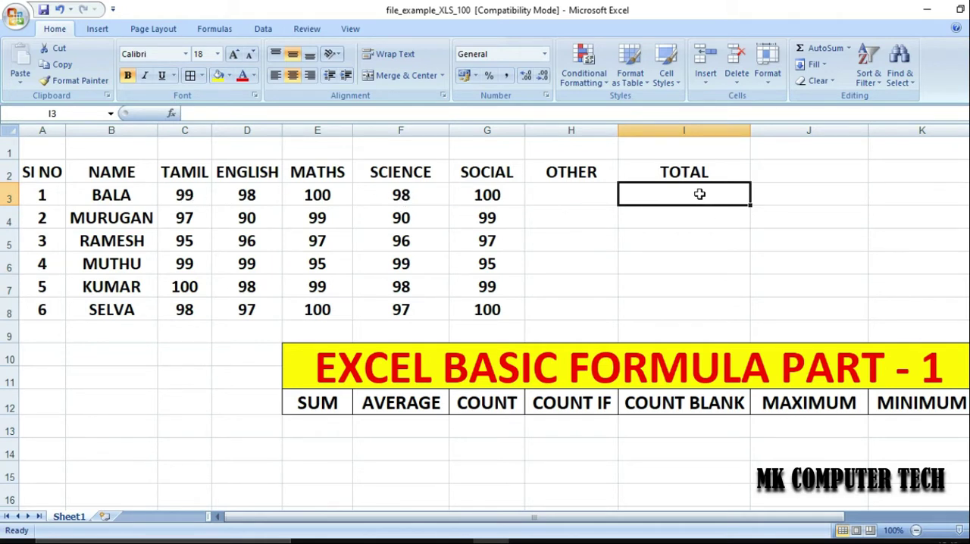
left_click(324, 413)
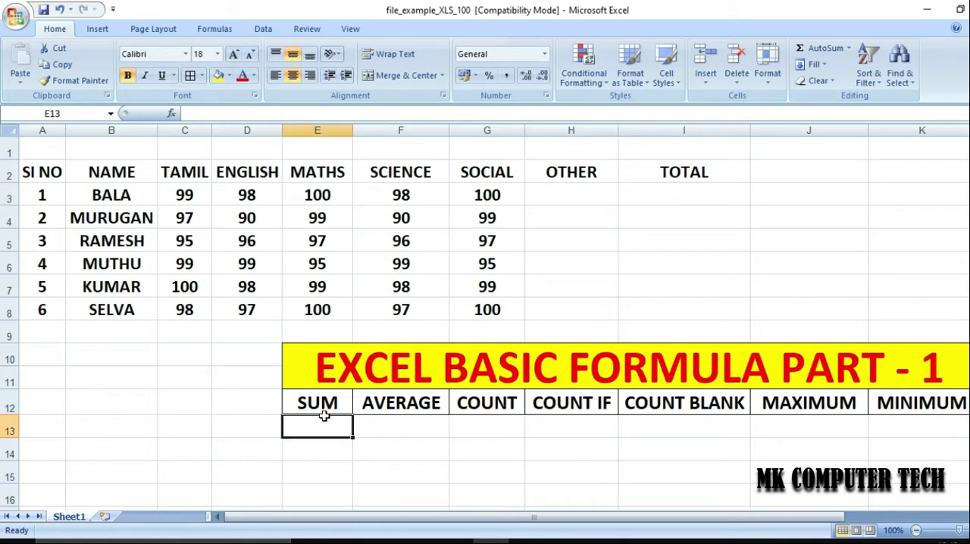
Enter the formula =SUM(C3:G3) in cell I3 to total the first student's five subject marks
left_click(725, 197)
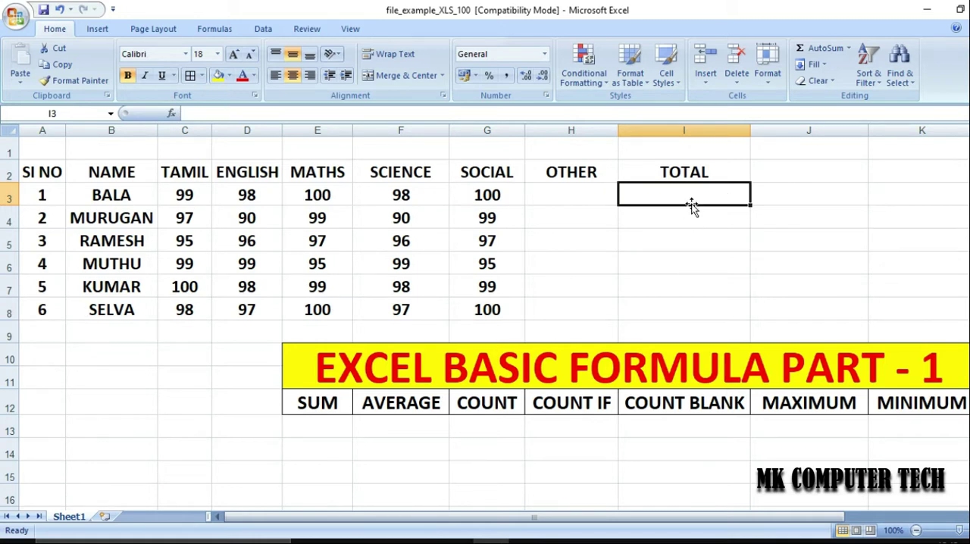
type("=")
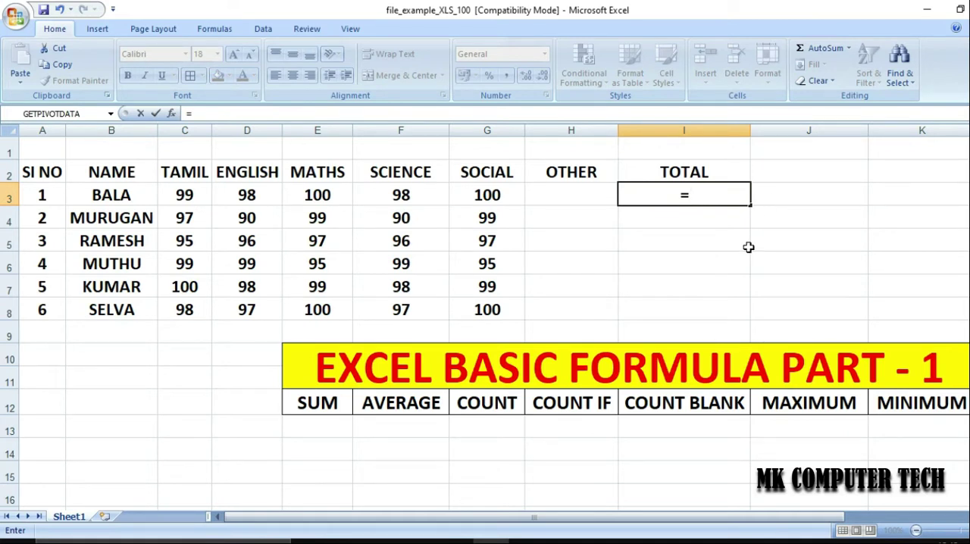
type("S")
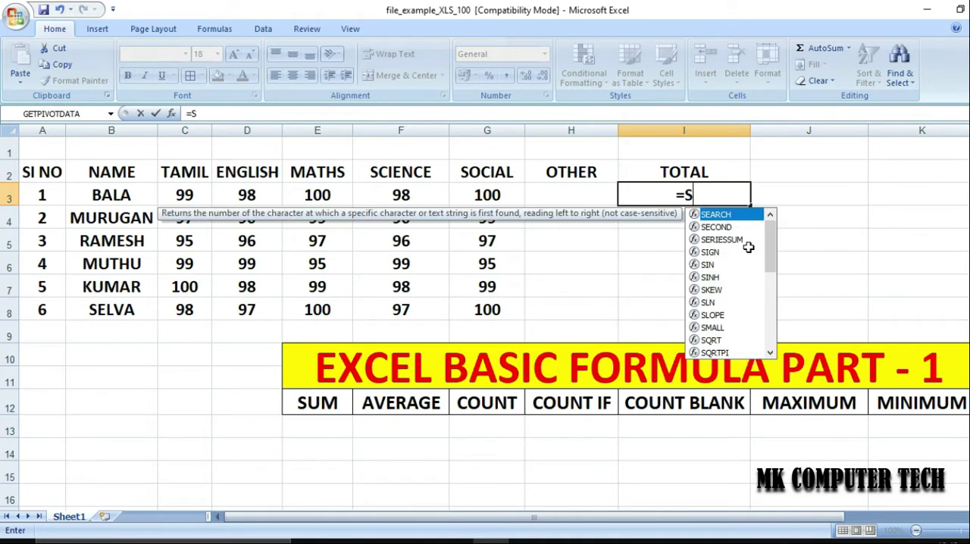
type("UM")
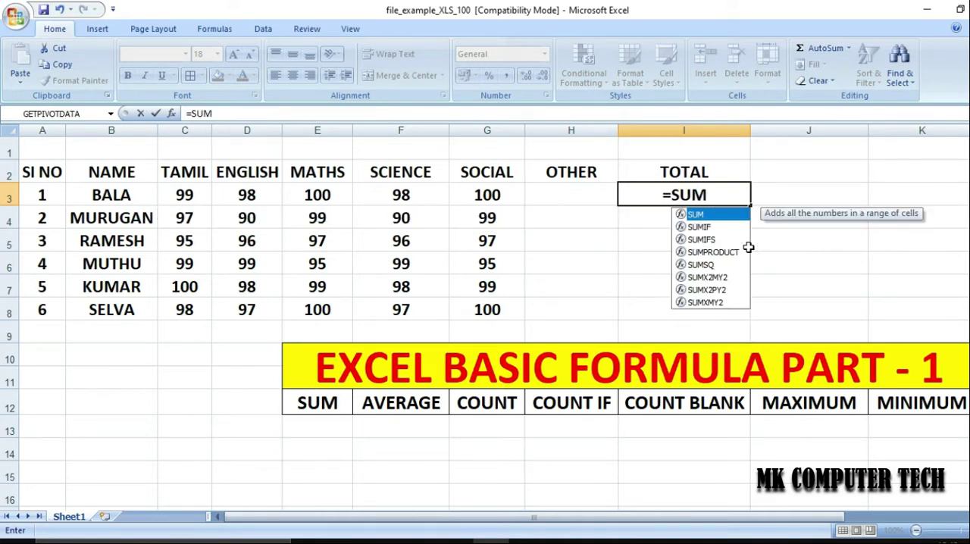
type("(")
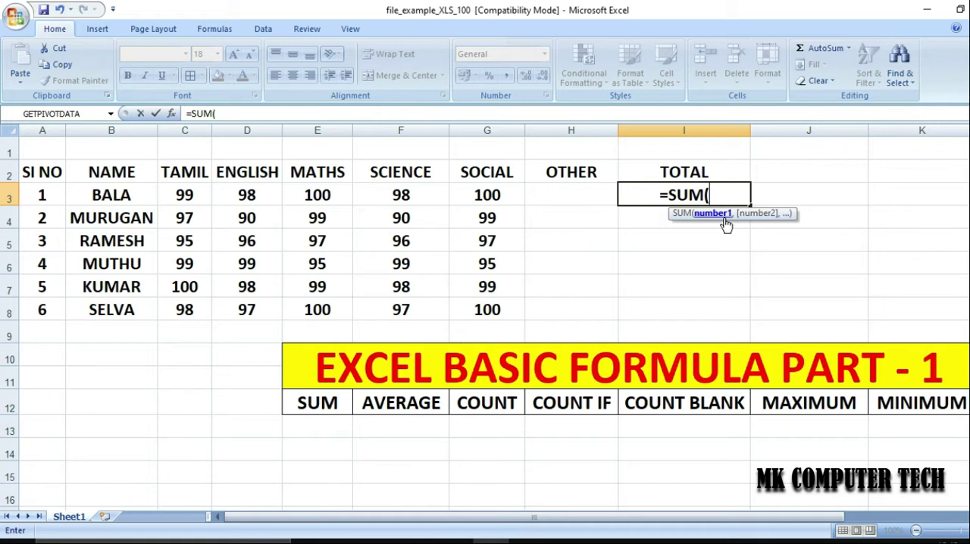
key("Left")
key("Left")
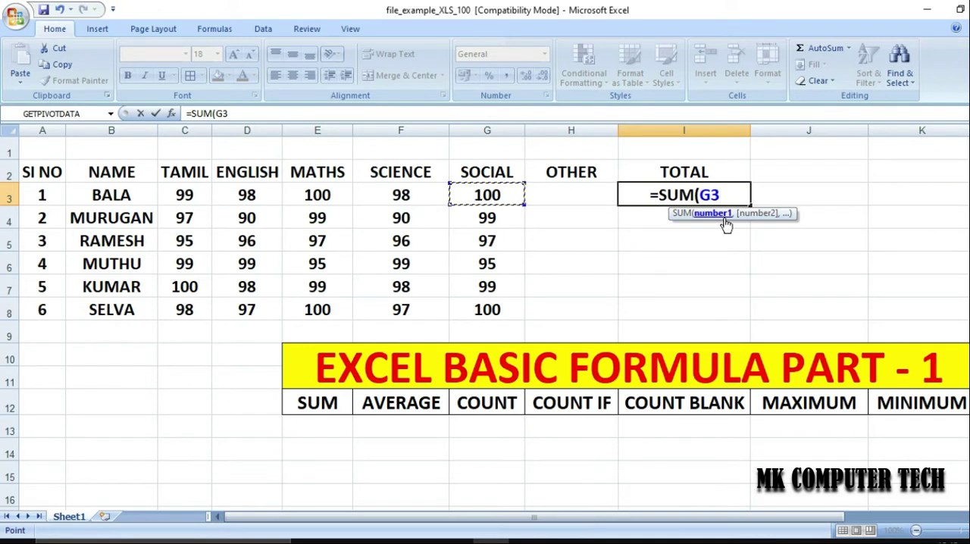
key("Right")
key("Right")
key("Right")
key("Left")
key("Left")
key("Left")
key("shift+Left")
key("shift+Left")
key("shift+Left")
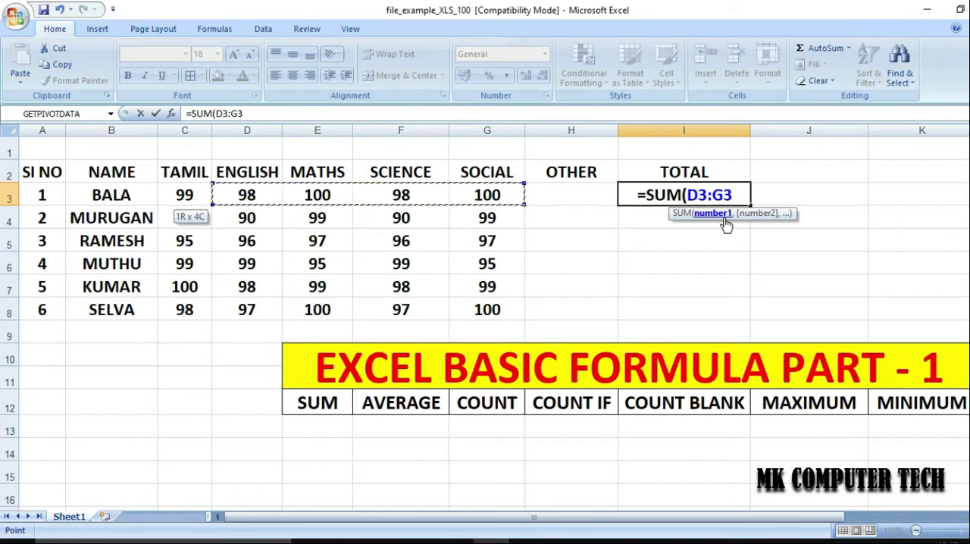
key("shift+Left")
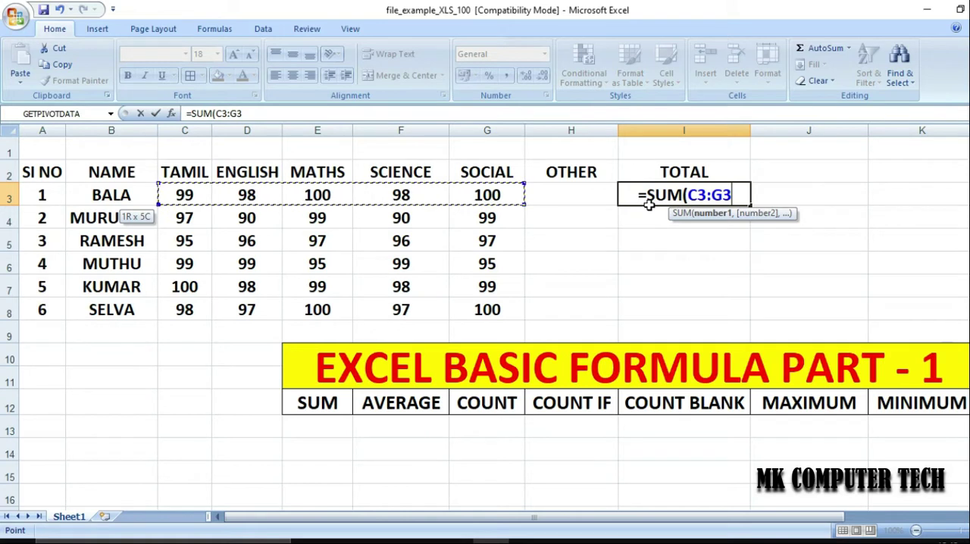
type(")")
key("Return")
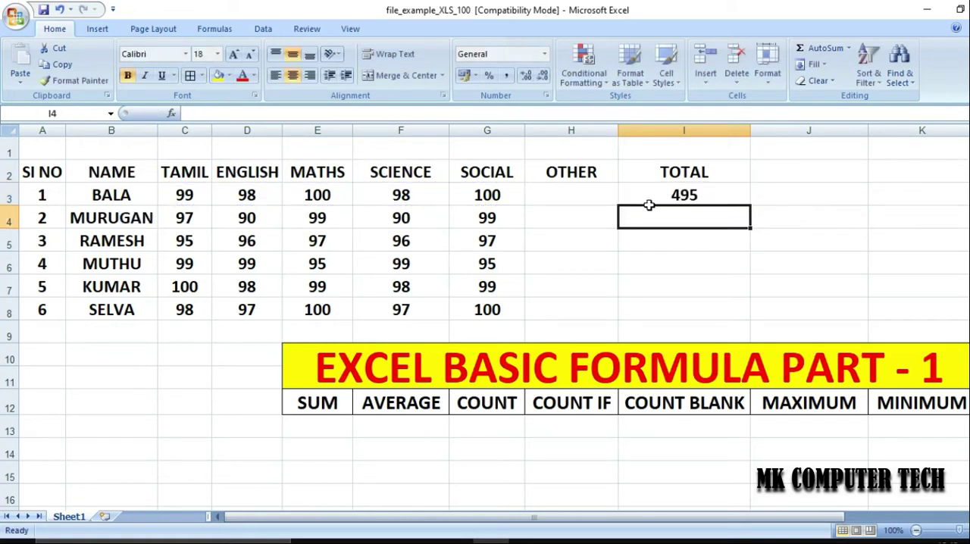
Fill the SUM formula from I3 down to I8 for the remaining students
left_click(731, 194)
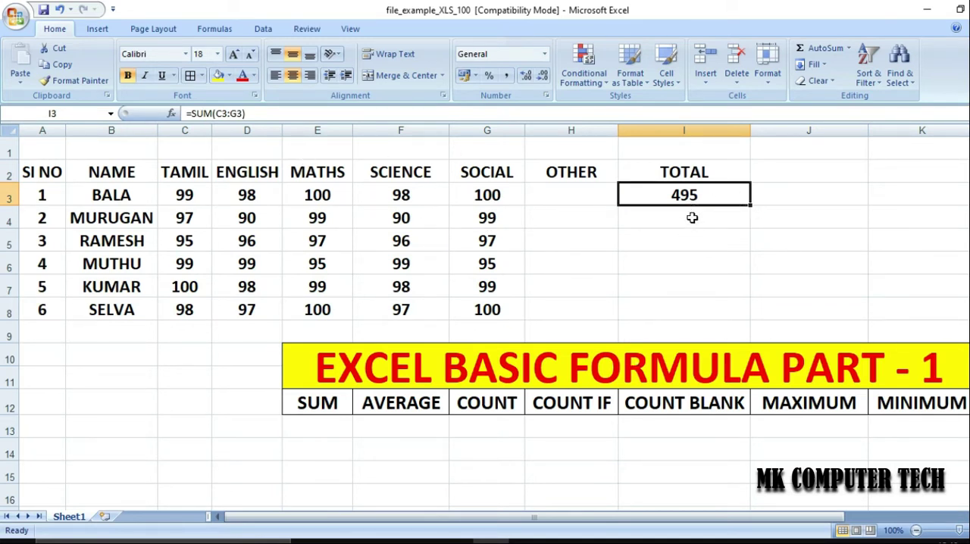
left_click(751, 206)
left_click_drag(751, 204, 734, 306)
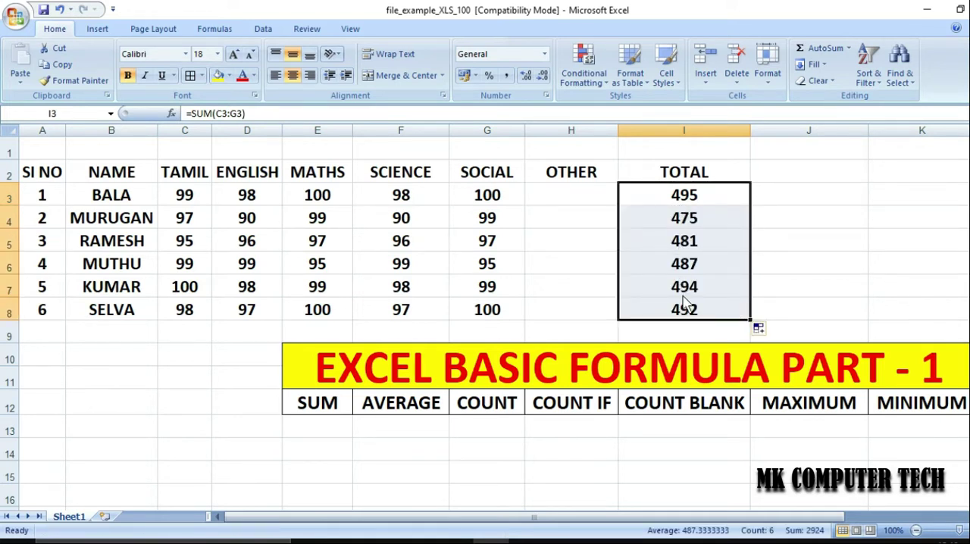
Clear the totals in I3:I8 and change the header in I2 to AVERAGE
key("Delete")
left_click(696, 173)
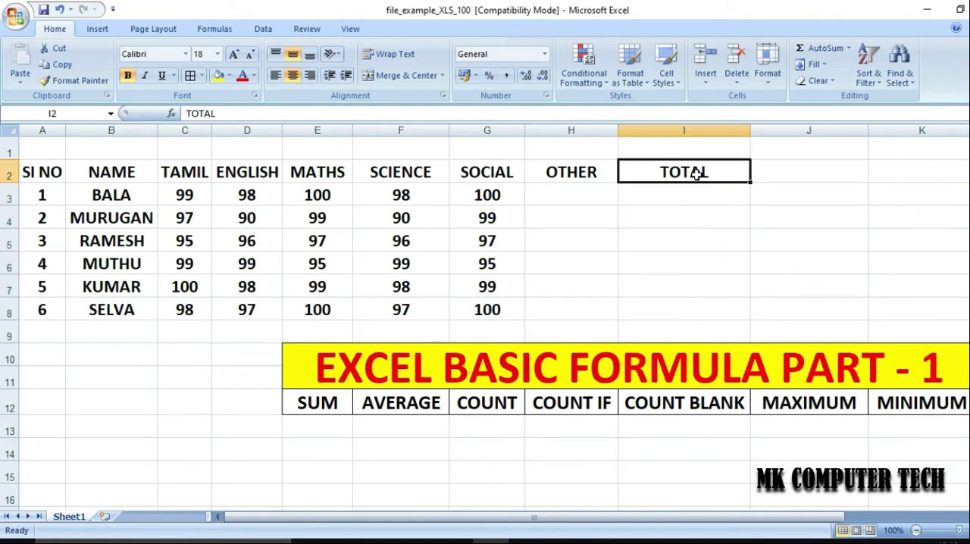
type("AVERAGE")
key("Return")
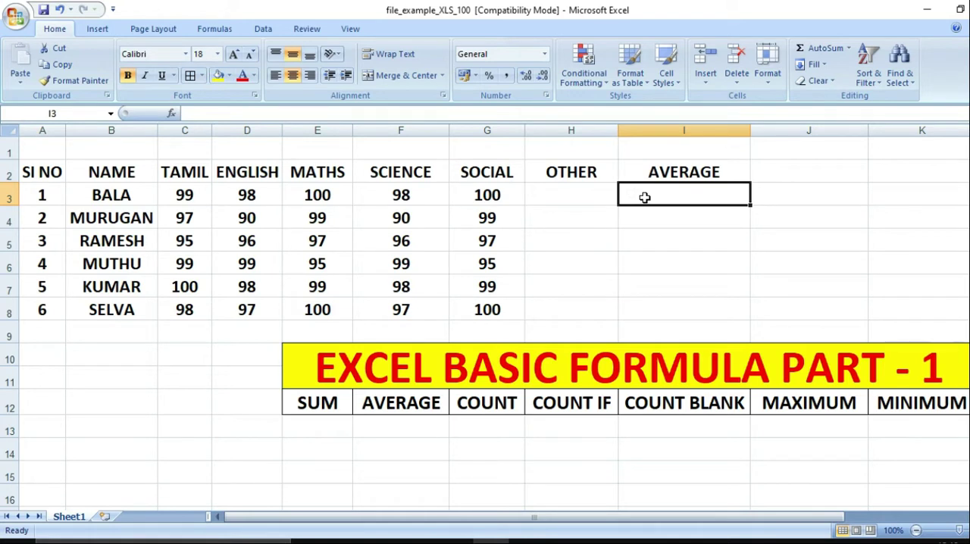
Enter the formula =AVERAGE(C3:G3) in cell I3 to average the first student's five subject marks
type("=")
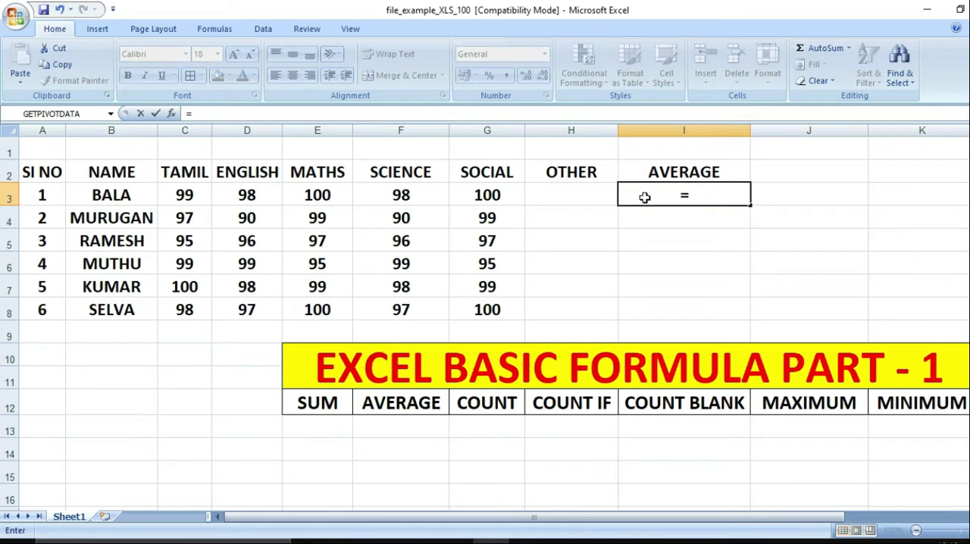
type("AVERAGE")
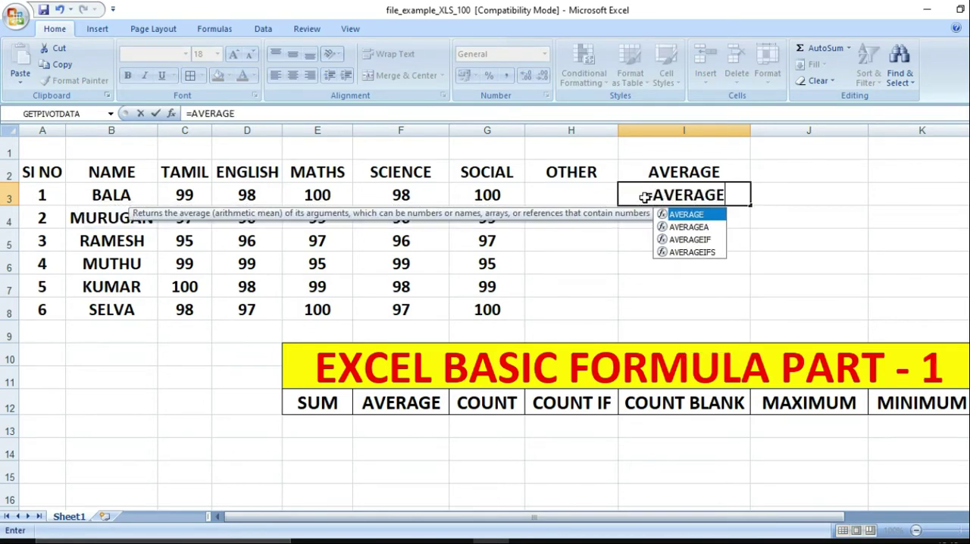
type("(")
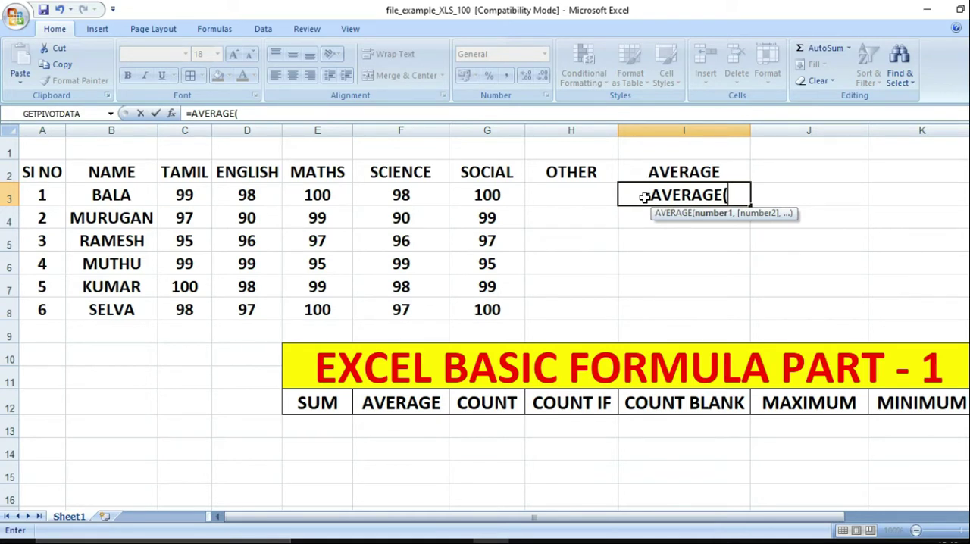
key("Left")
key("Left")
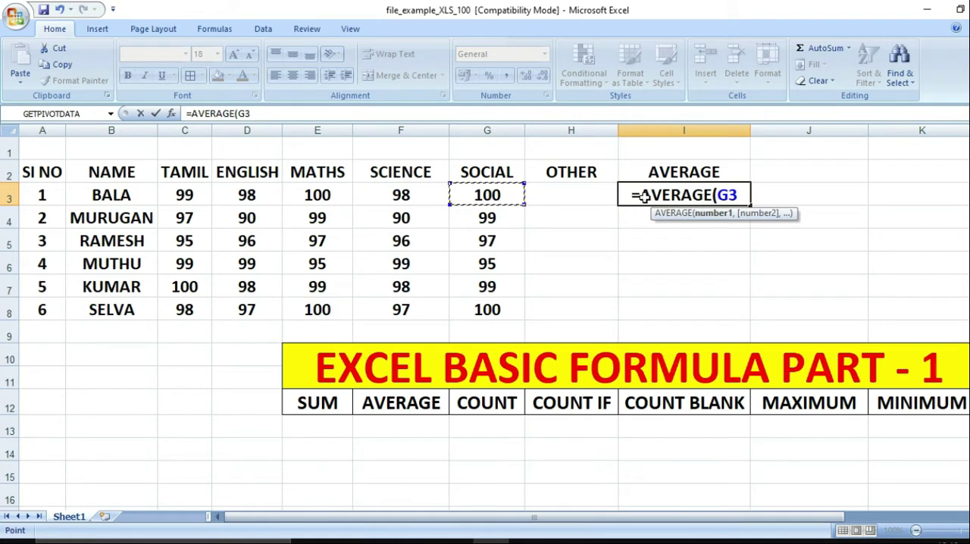
key("Left")
key("Left")
key("Left")
key("Left")
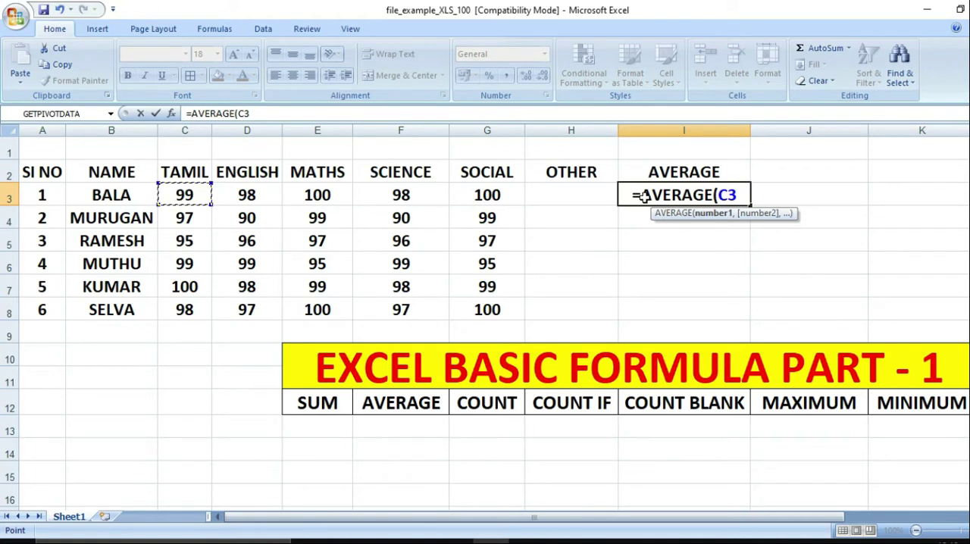
key("shift+Right")
key("shift+Right")
key("shift+Right")
key("shift+Right")
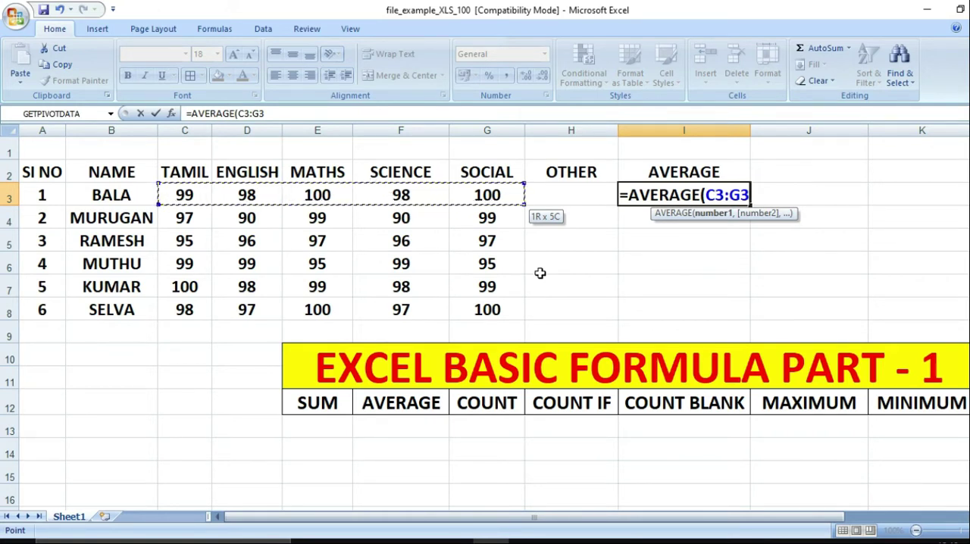
type(")")
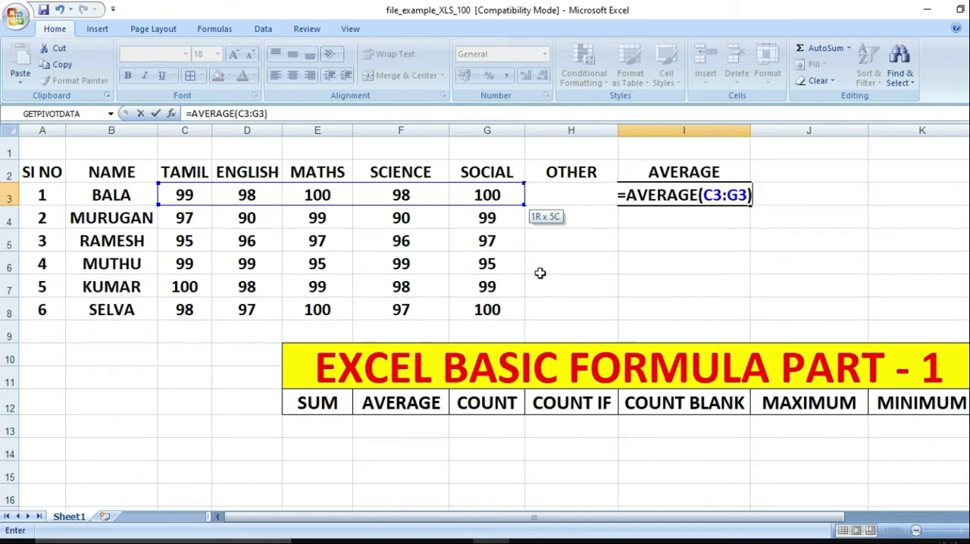
key("Return")
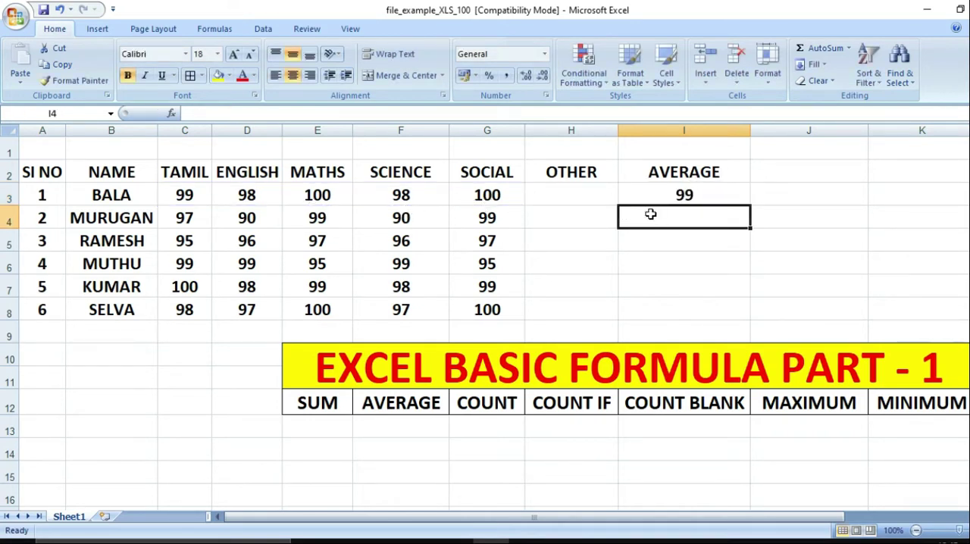
Fill the AVERAGE formula from I3 down to I8 for the remaining students
left_click(685, 195)
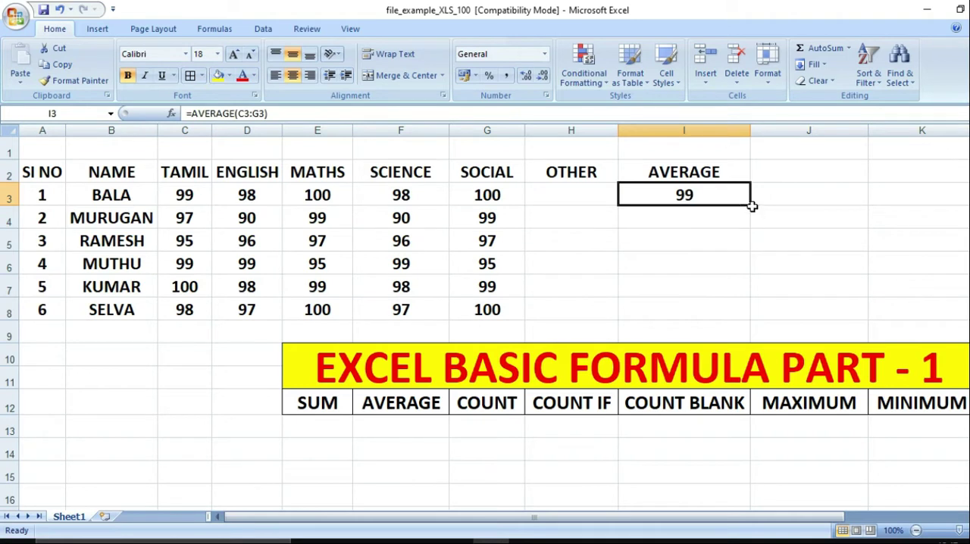
left_click_drag(751, 206, 739, 316)
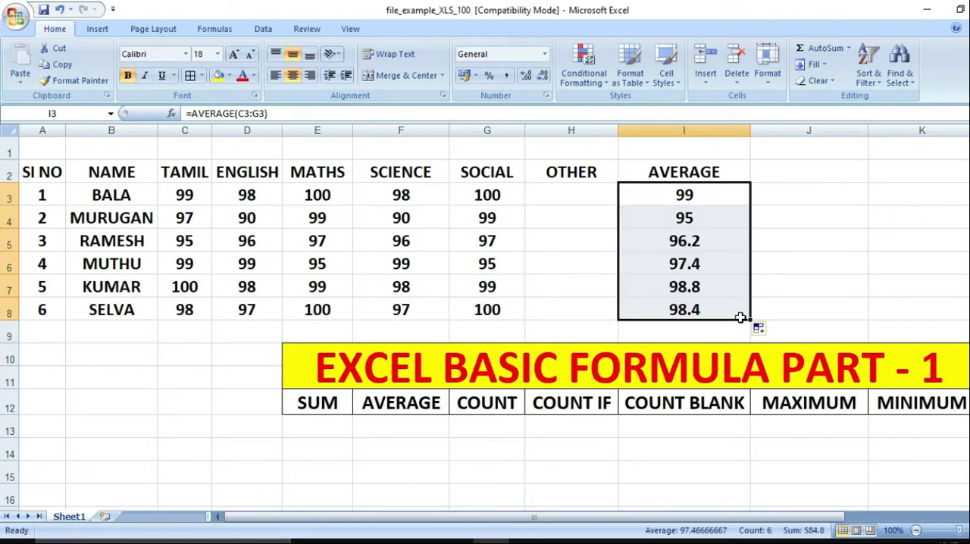
left_click(776, 266)
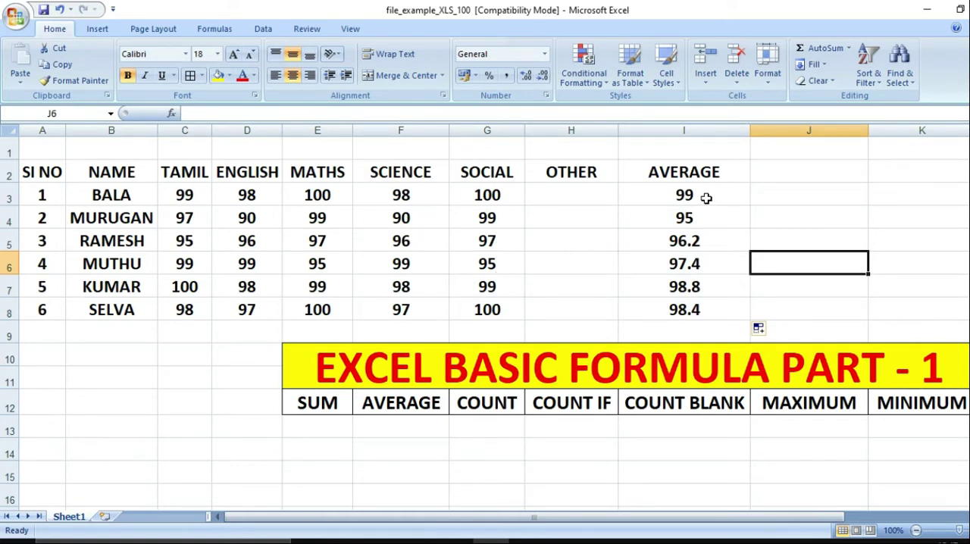
Clear the averages in I3:I8 and replace the header in I2 with COUNT
left_click_drag(706, 197, 713, 306)
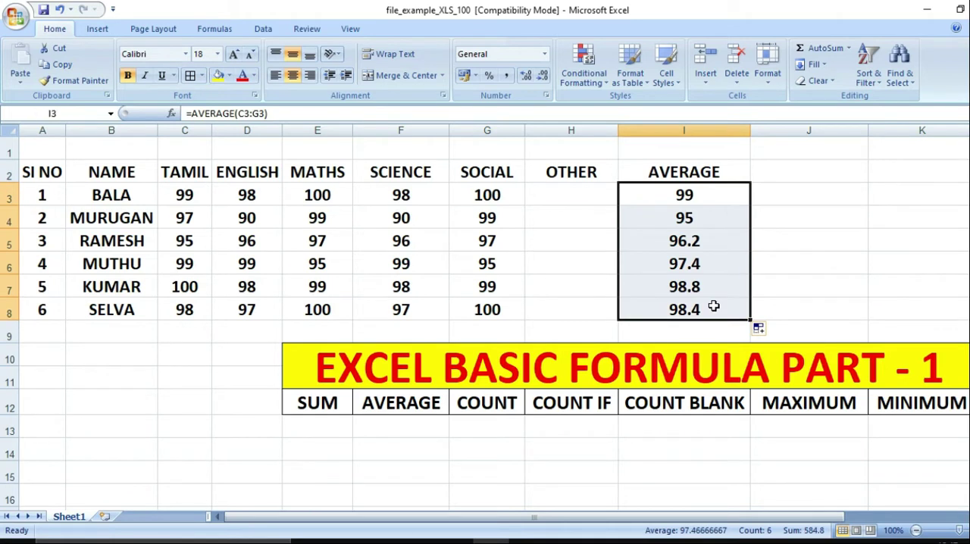
key("Delete")
key("Up")
key("Delete")
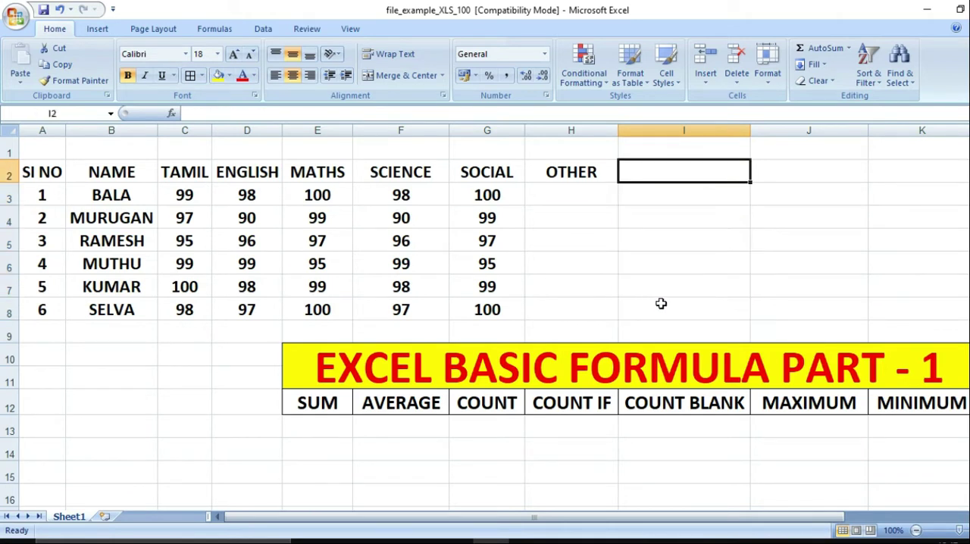
type("COUNT")
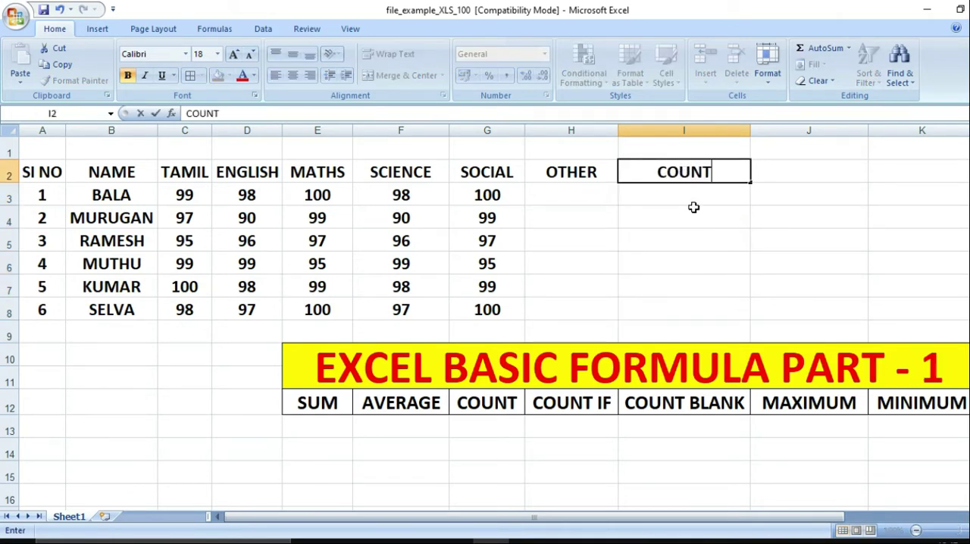
key("Return")
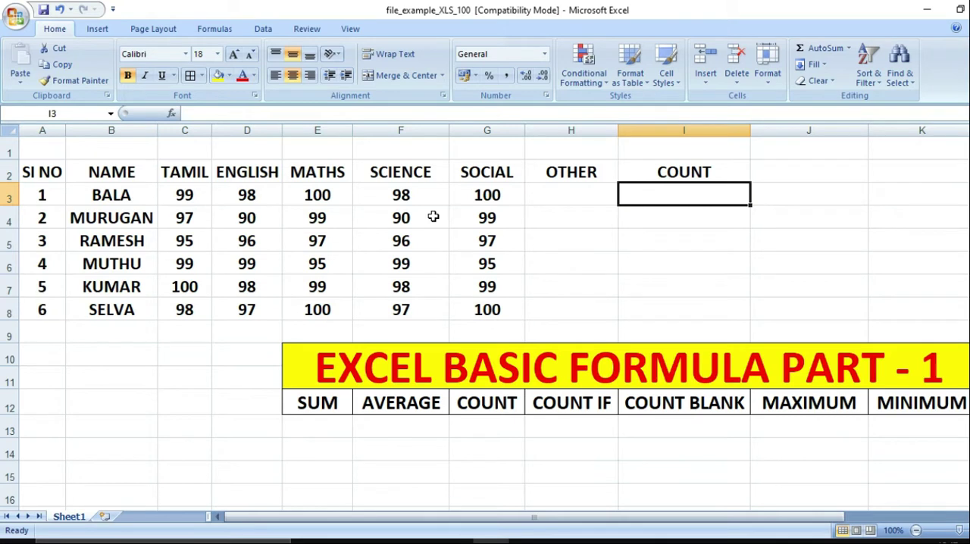
Enter the formula =COUNT(C3:G3) in cell I3 to count the first student's subject marks
type("=COUNT(")
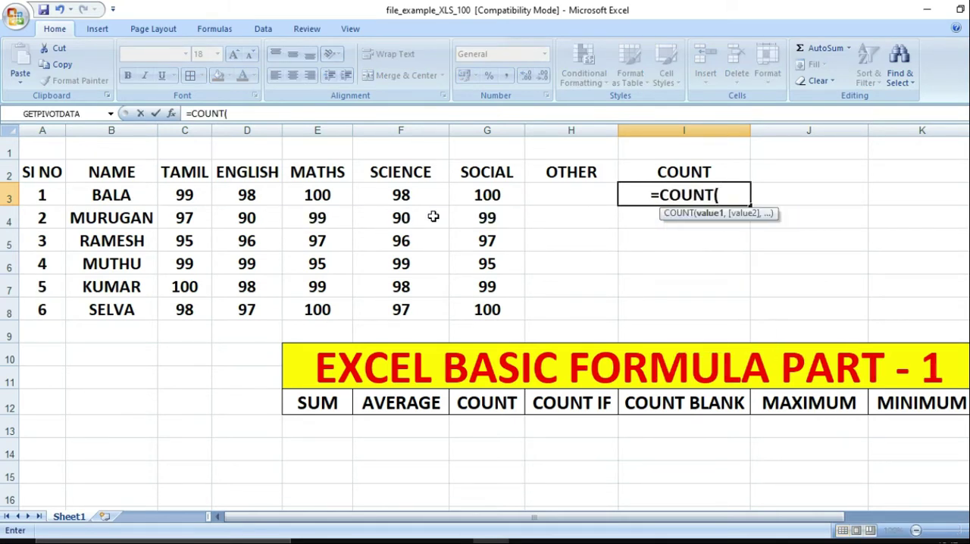
key("Left")
key("Left")
key("Left")
key("Left")
key("Left")
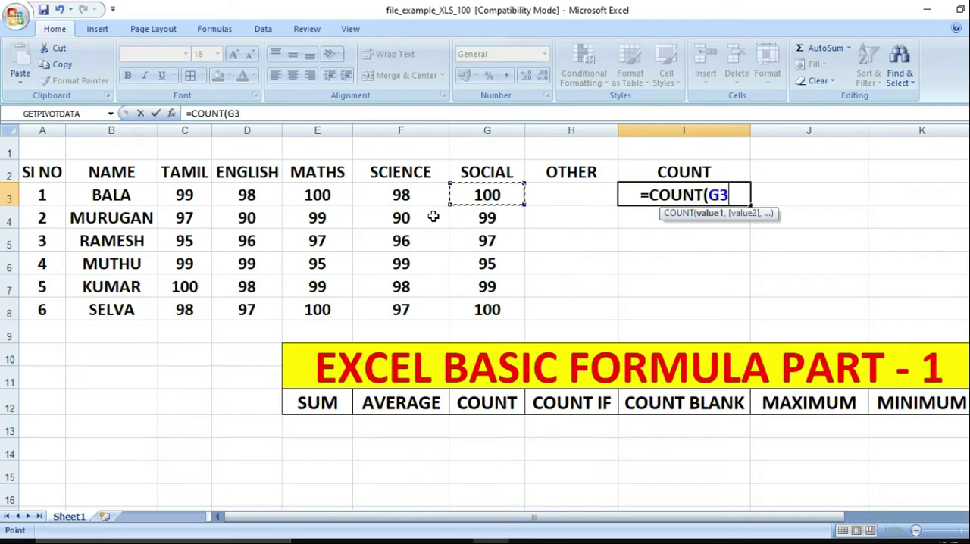
key("Left")
key("Right")
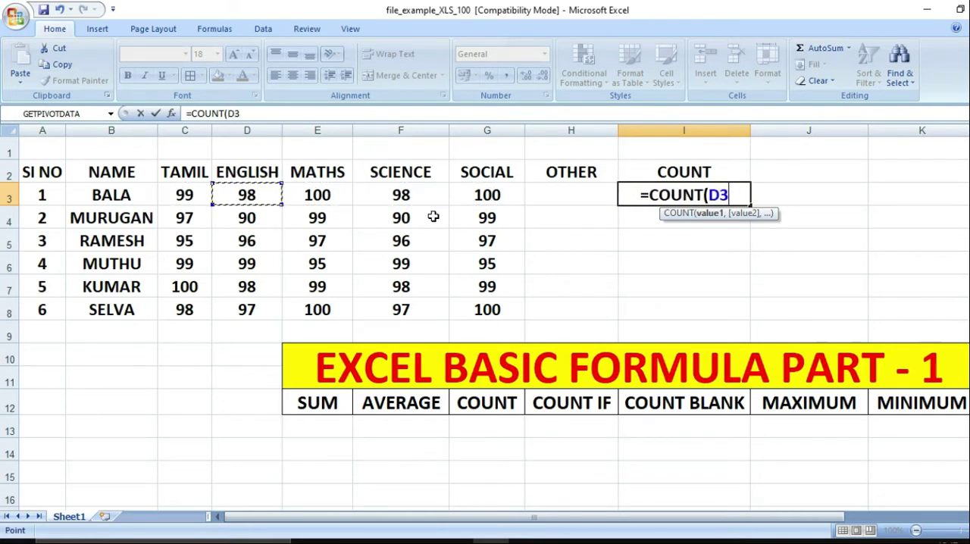
key("Left")
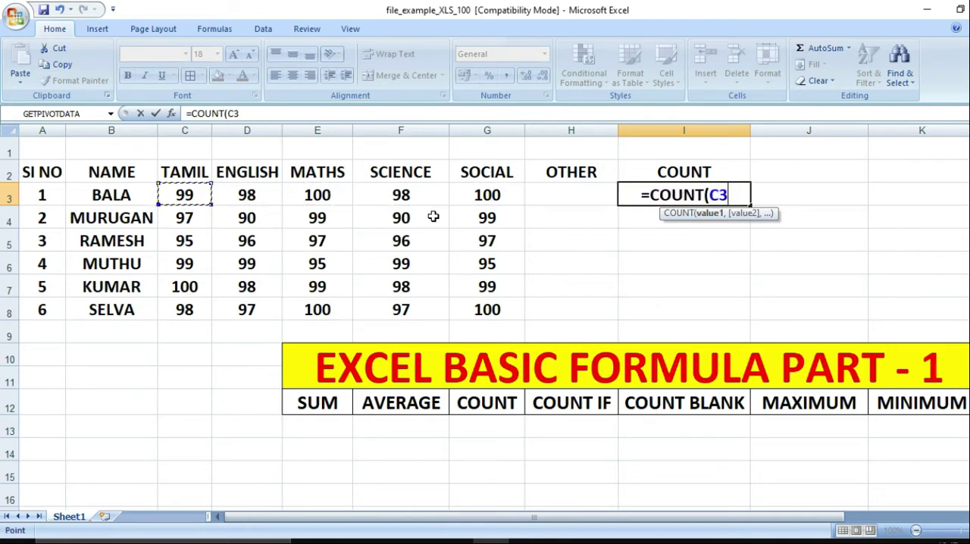
key("shift+Right")
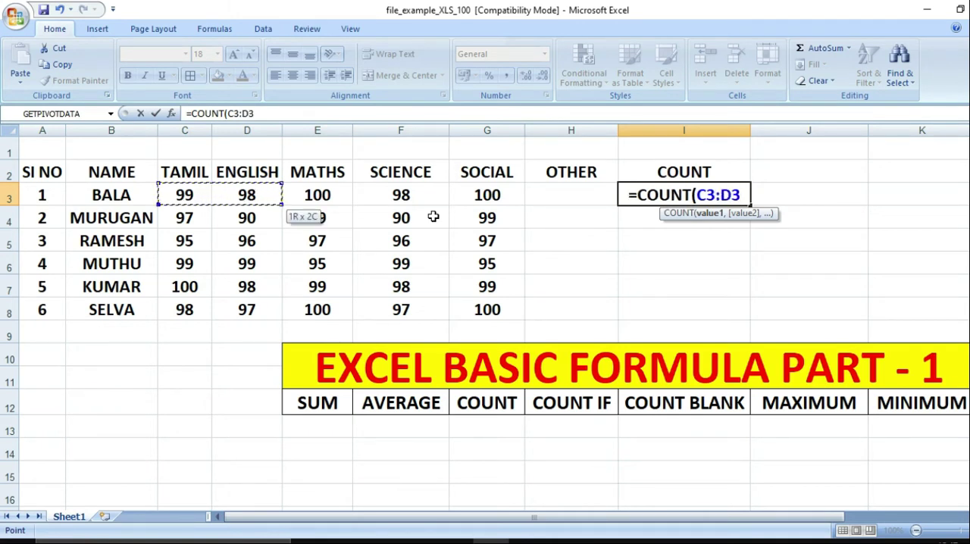
key("shift+Right")
key("shift+Right")
key("shift+Left")
key("shift+Left")
key("shift+Right")
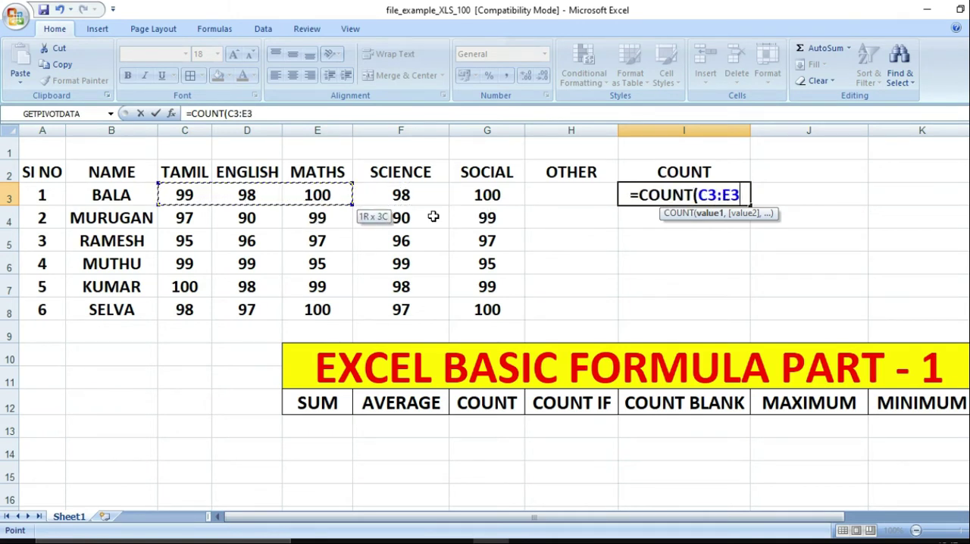
key("shift+Right")
key("shift+Right")
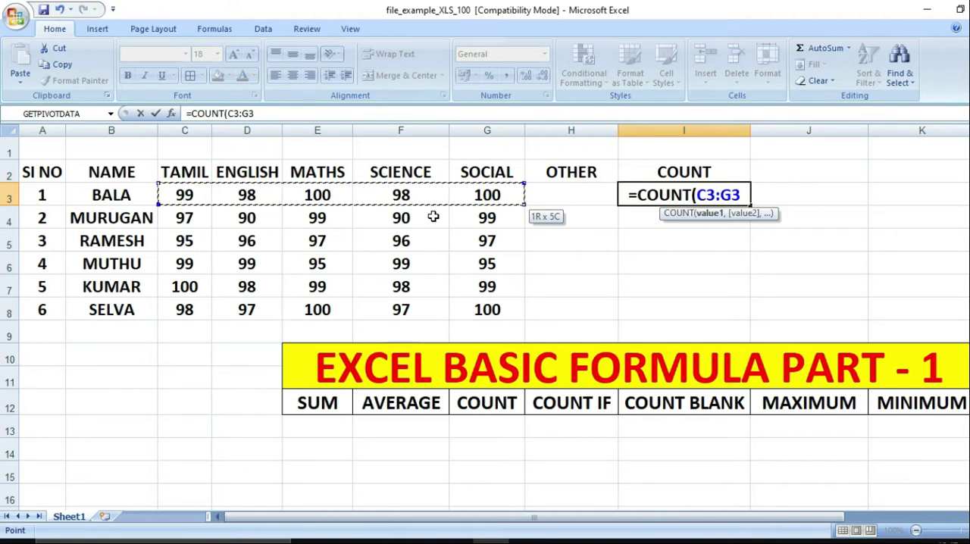
type(")")
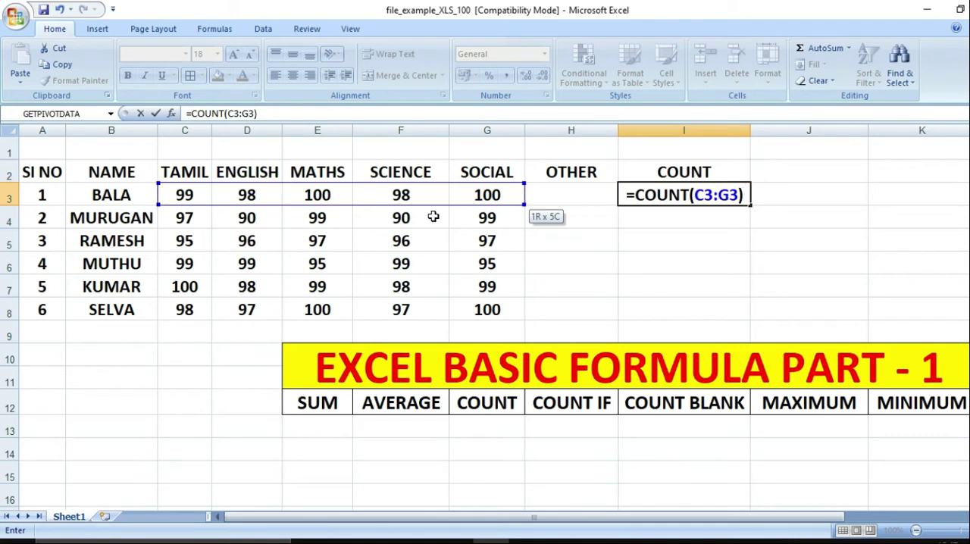
key("Return")
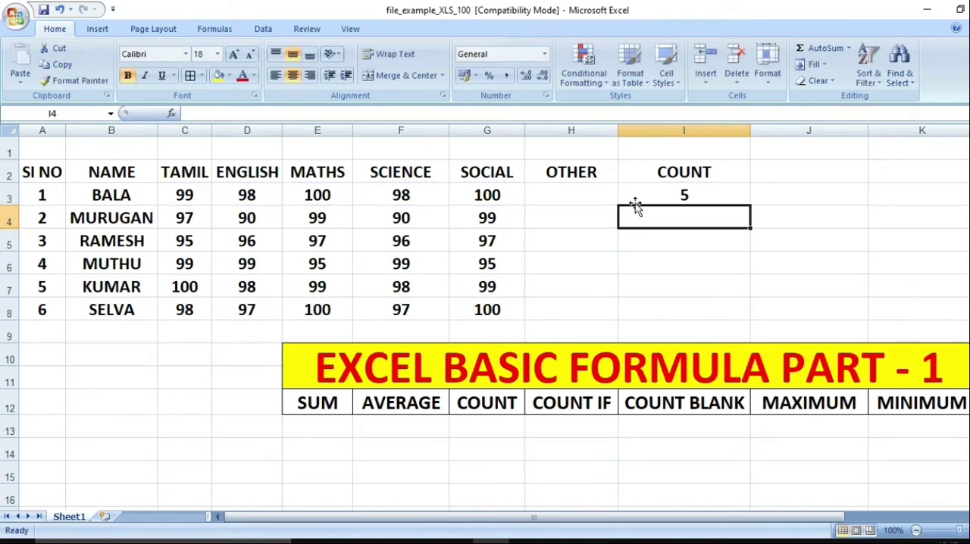
Fill the COUNT formula from I3 down to I8 for the remaining students
left_click(671, 197)
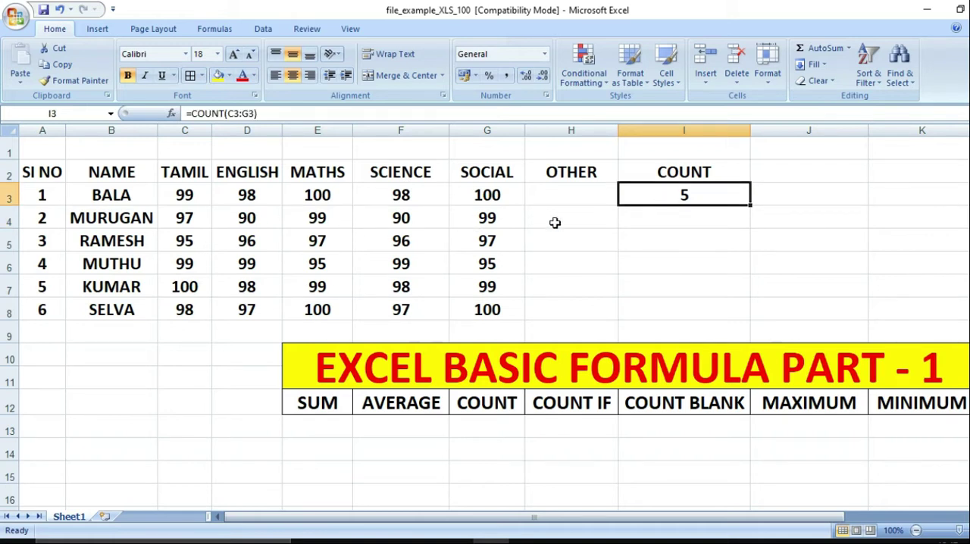
left_click_drag(750, 204, 739, 313)
left_click(362, 221)
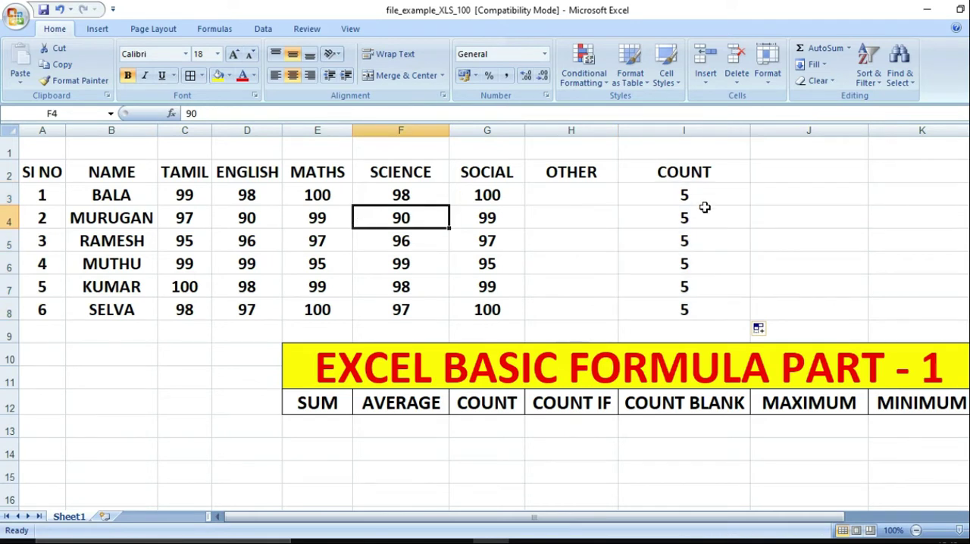
Clear the COUNT results from cells I3:I8
left_click_drag(702, 194, 693, 303)
left_click(695, 306)
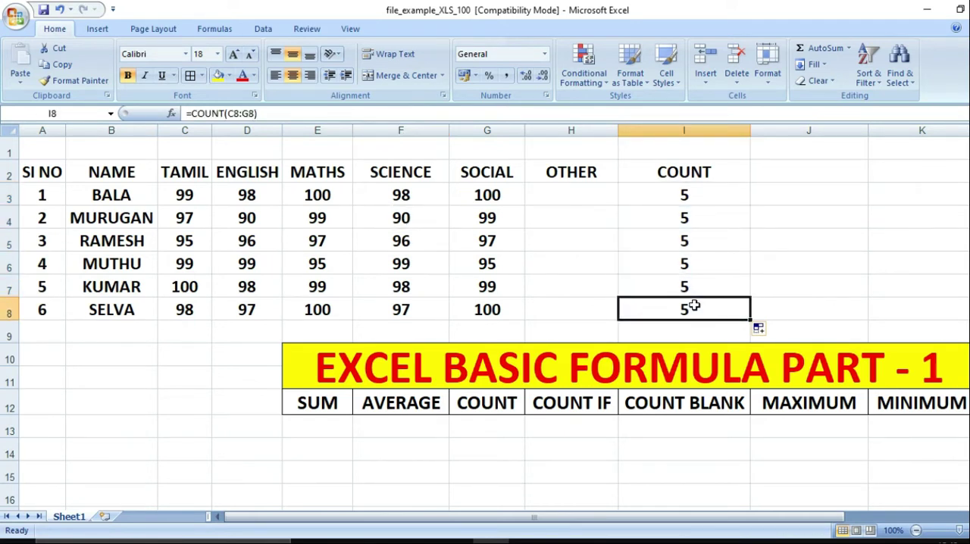
key("Up")
key("Up")
key("Down")
key("shift+Up")
key("shift+Up")
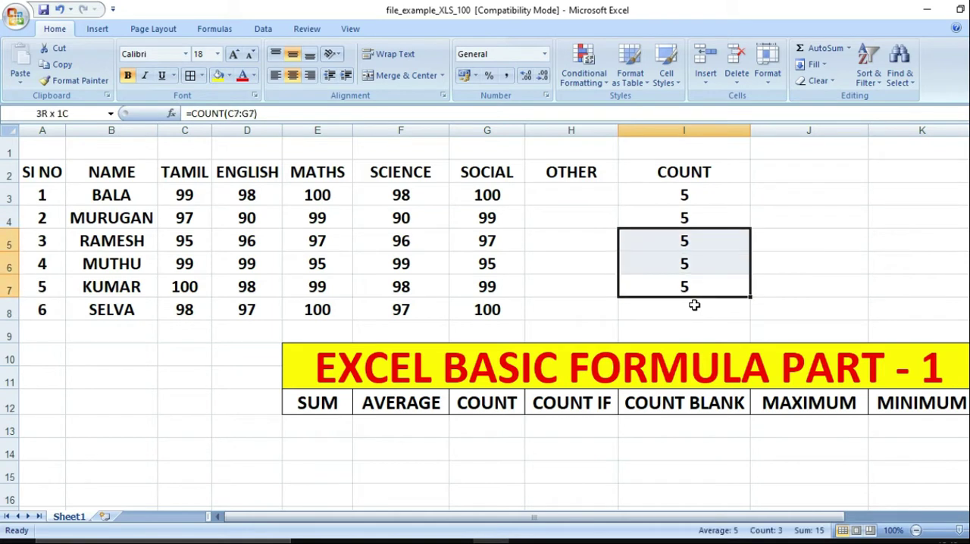
key("shift+Up")
key("shift+Up")
key("Delete")
Replace the header in cell I2 with COUNT IF
key("Up")
key("Up")
key("Up")
key("Up")
key("Up")
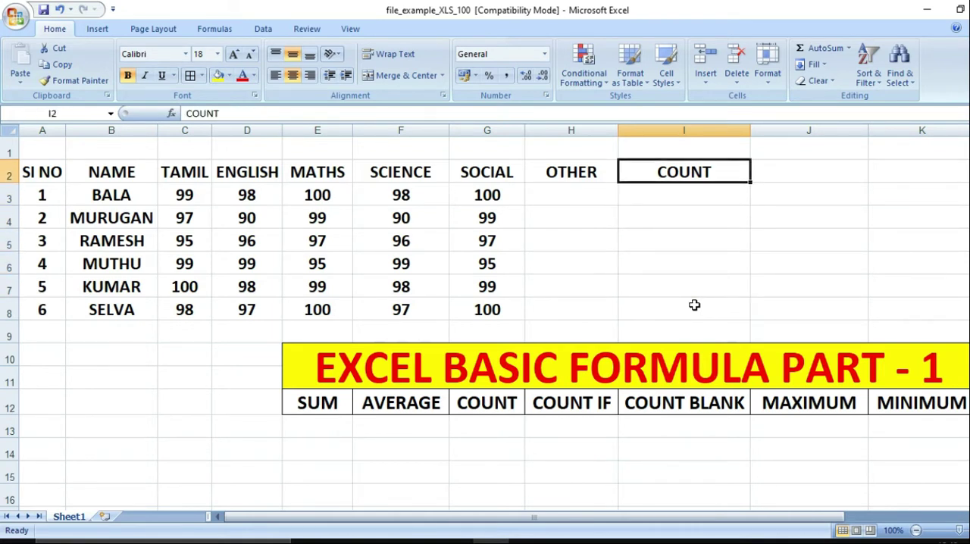
key("Delete")
type("COUNT IF")
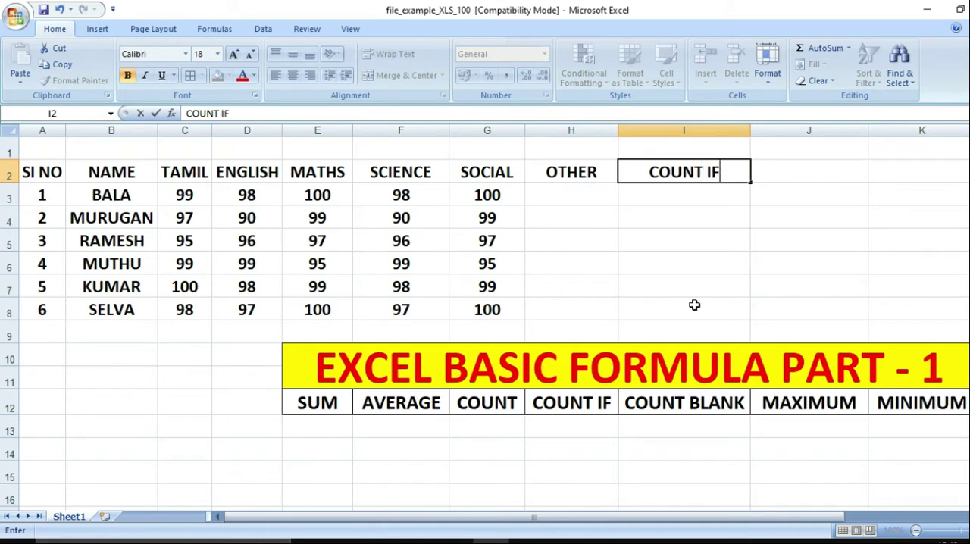
key("Return")
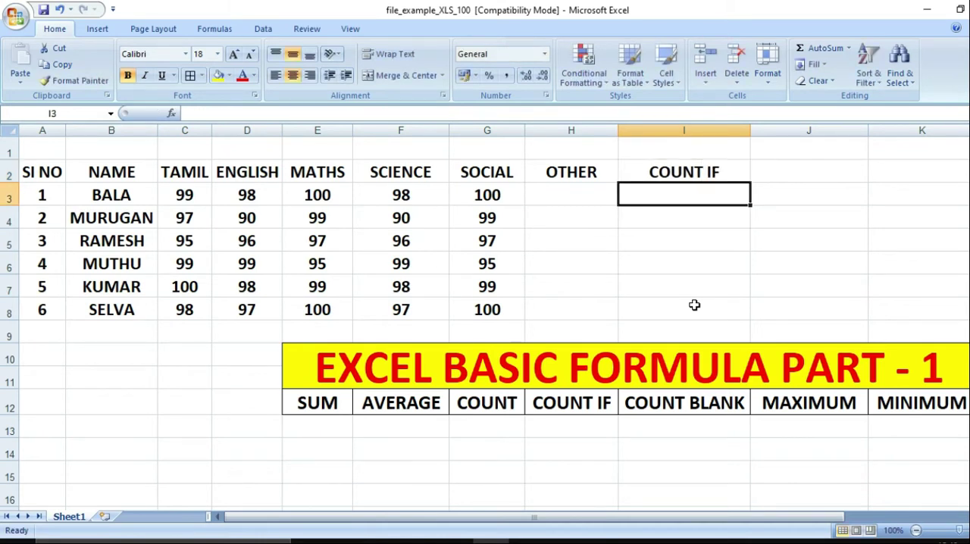
Enter the formula =COUNTIF(C3:G3,100) in cell I3 to count the first student's marks equal to 100
type("=")
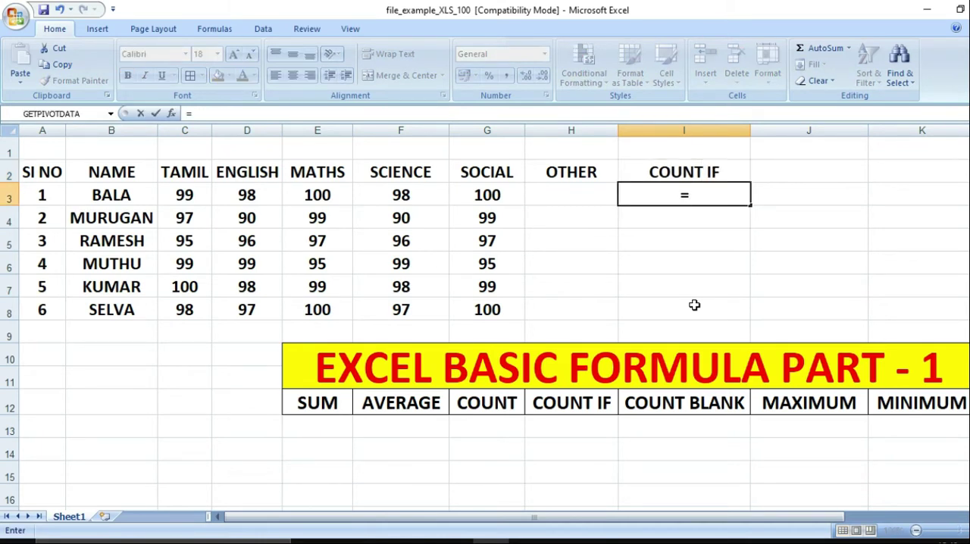
type("COUNT")
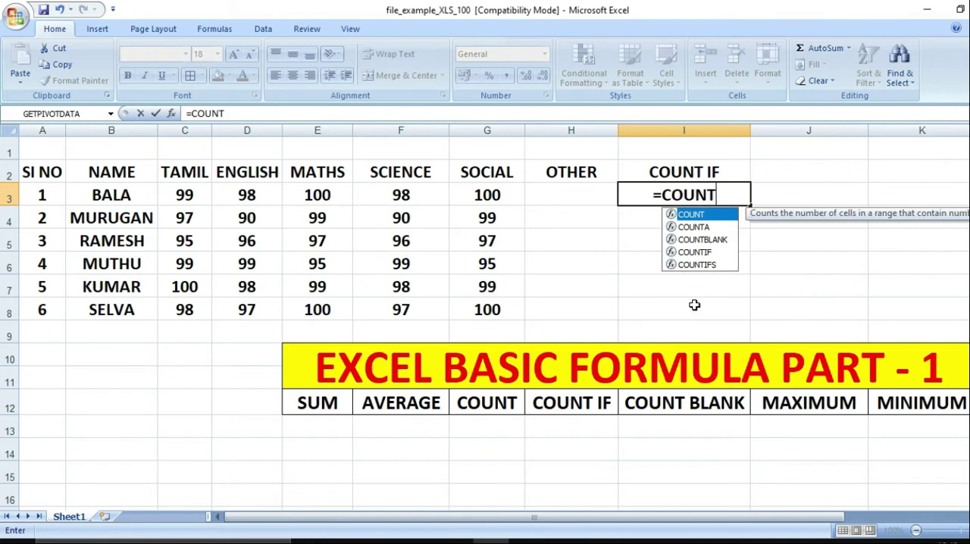
type("IF")
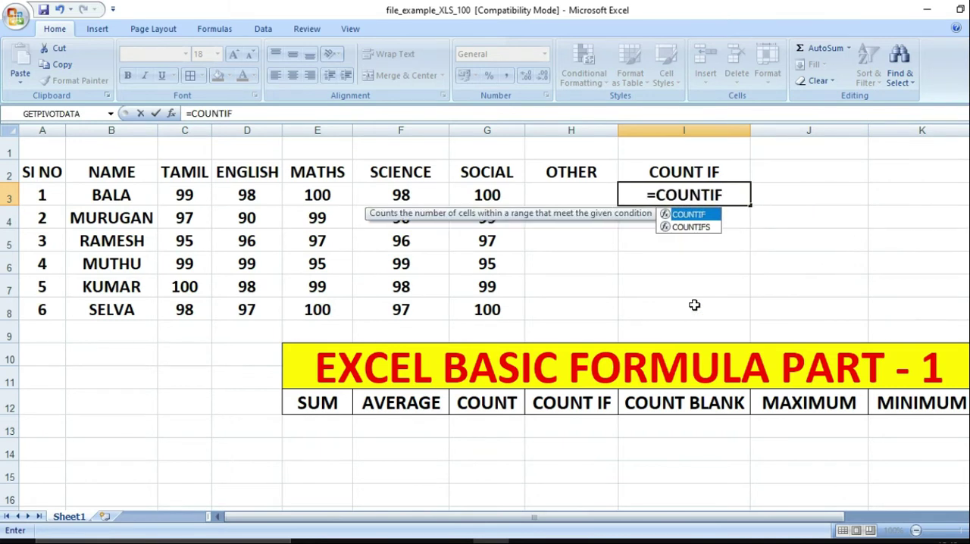
type("(")
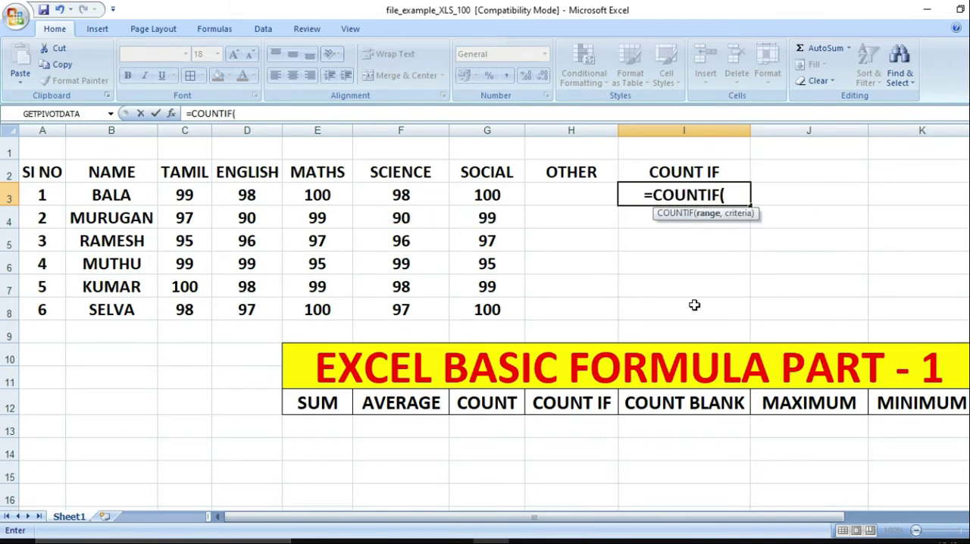
key("Left")
key("Left")
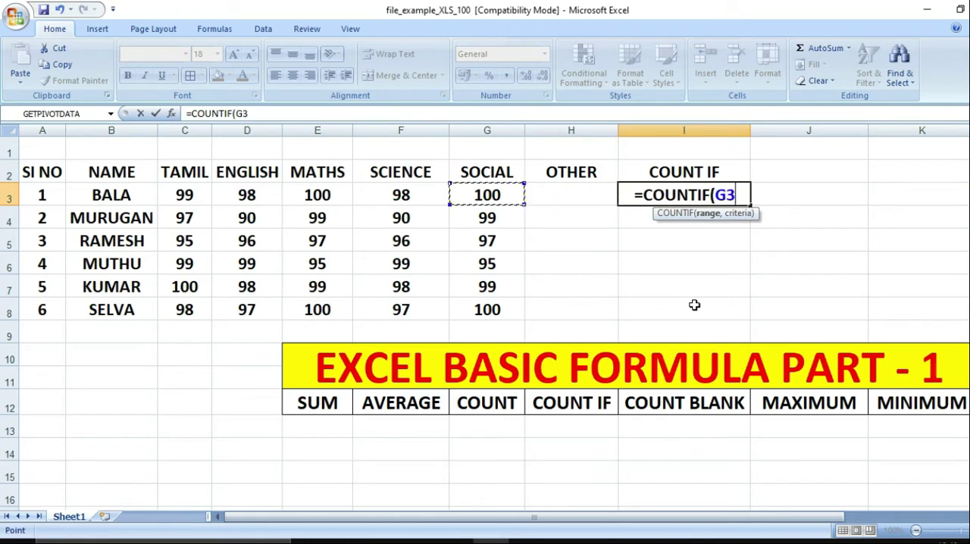
key("shift+Left")
key("shift+Left")
key("shift+Left")
key("shift+Left")
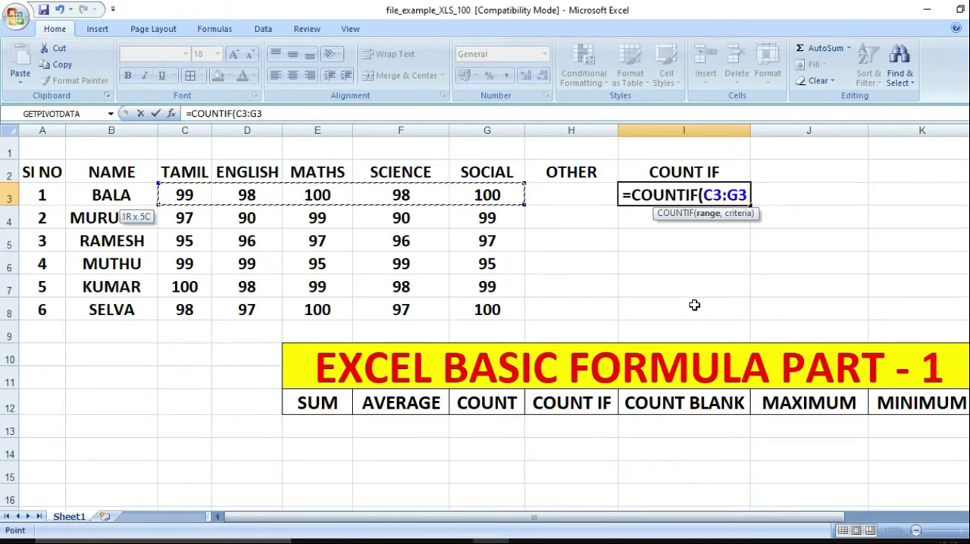
type(",")
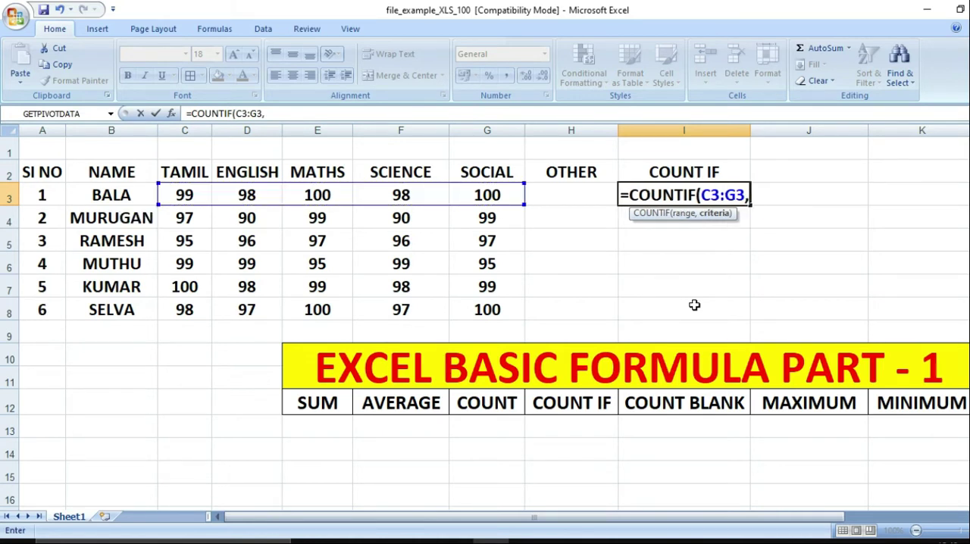
type("100")
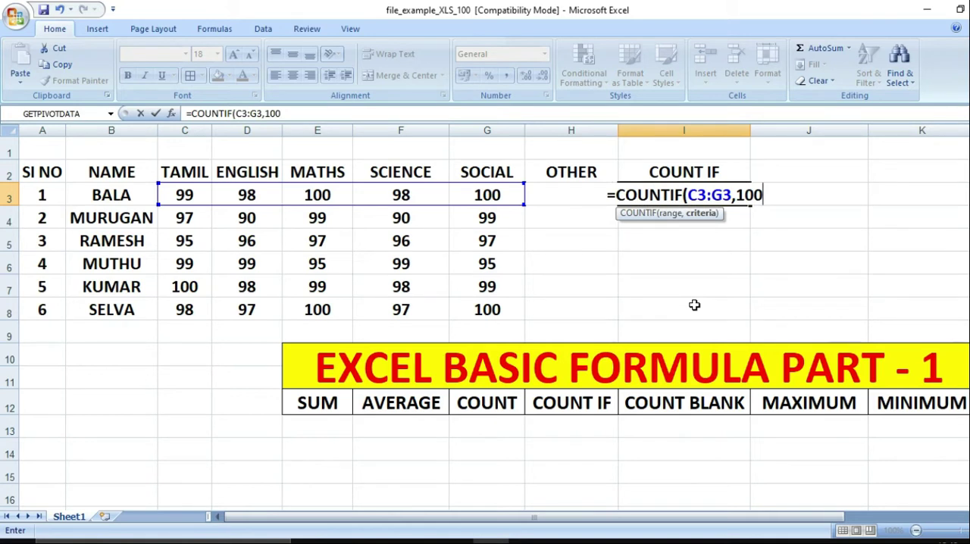
type(")")
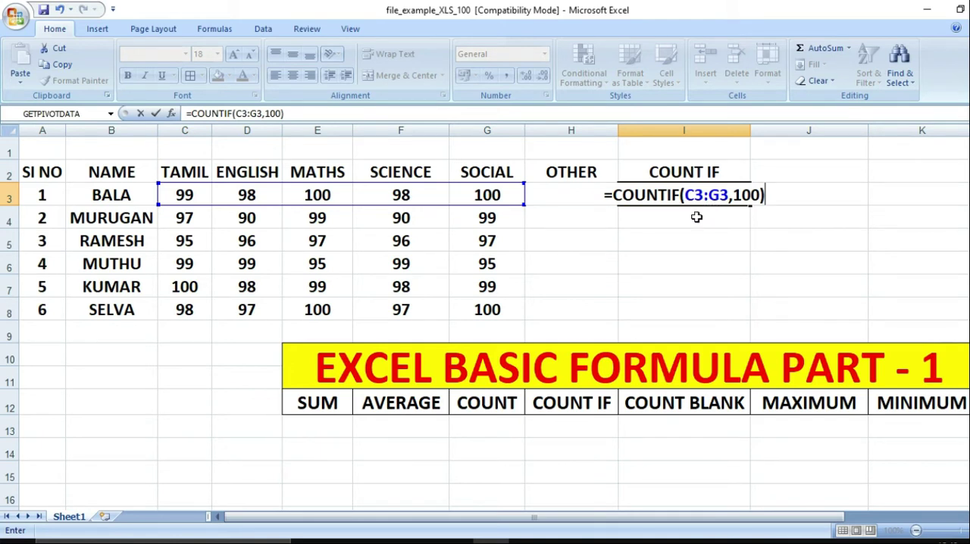
key("Return")
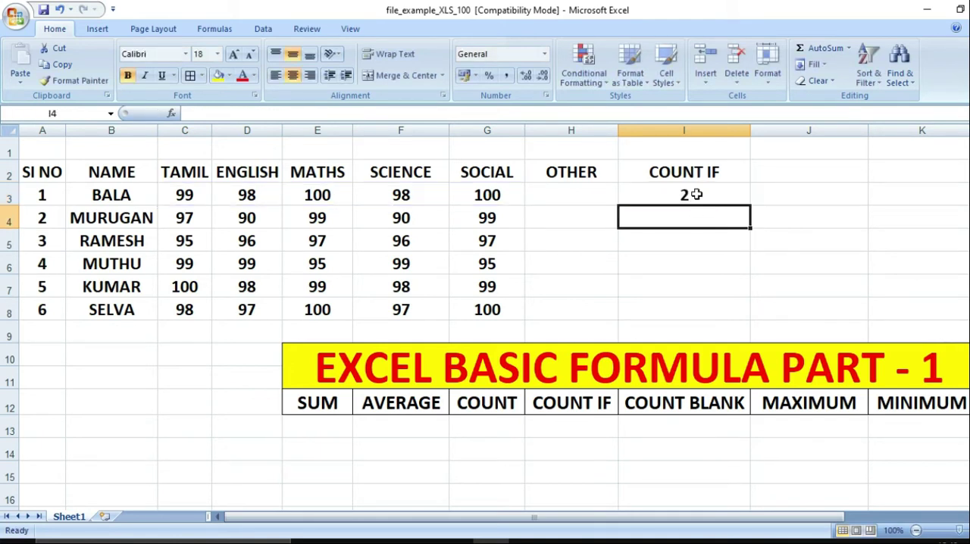
Check the first student's marks of 100 against I3 and fill the COUNTIF formula down to I8
left_click(696, 196)
left_click(492, 190)
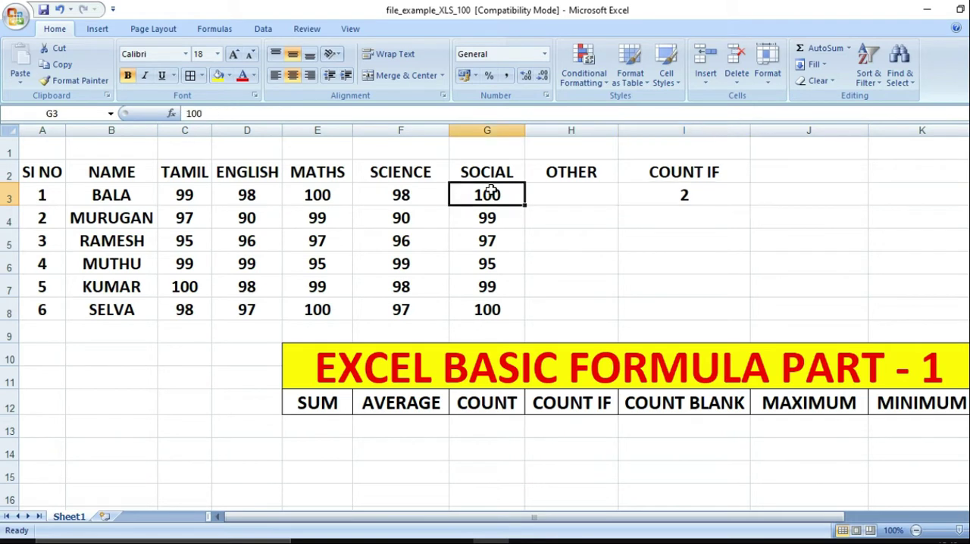
left_click(342, 192)
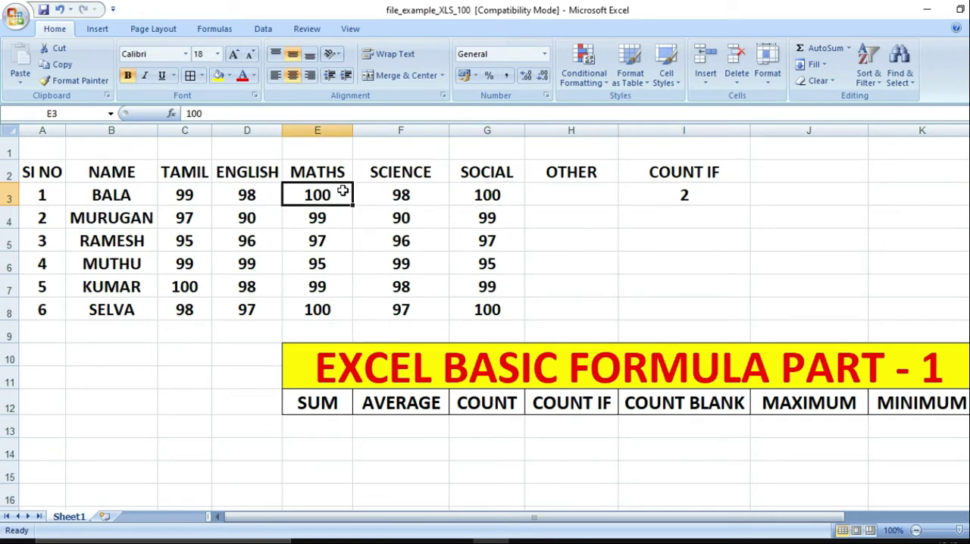
left_click(700, 187)
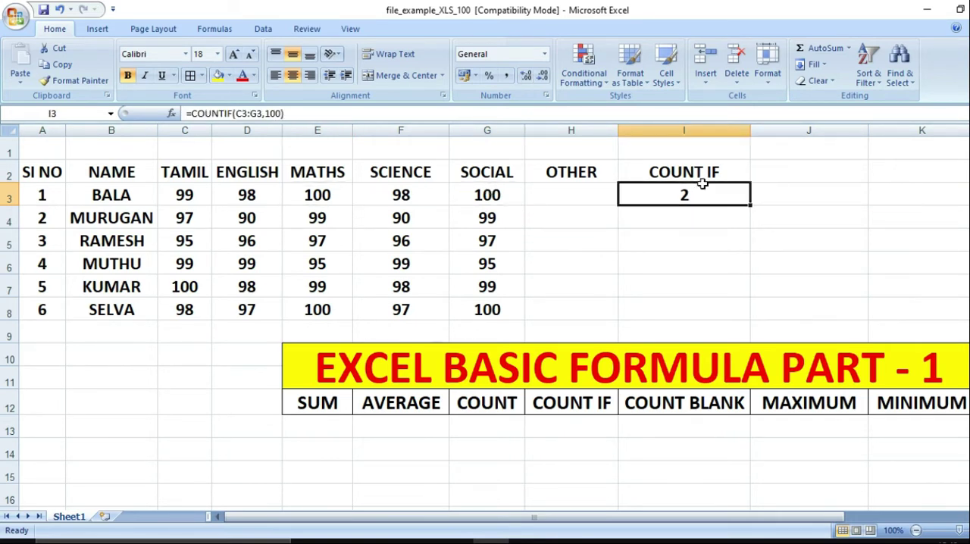
left_click_drag(751, 205, 743, 317)
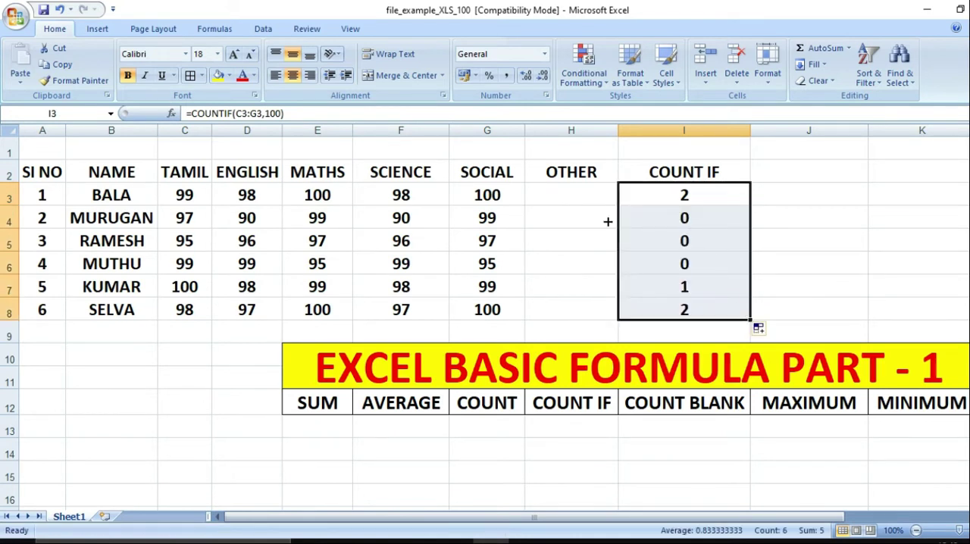
Compare the COUNTIF results in column I with the marks of 100 in the students' rows
left_click(678, 236)
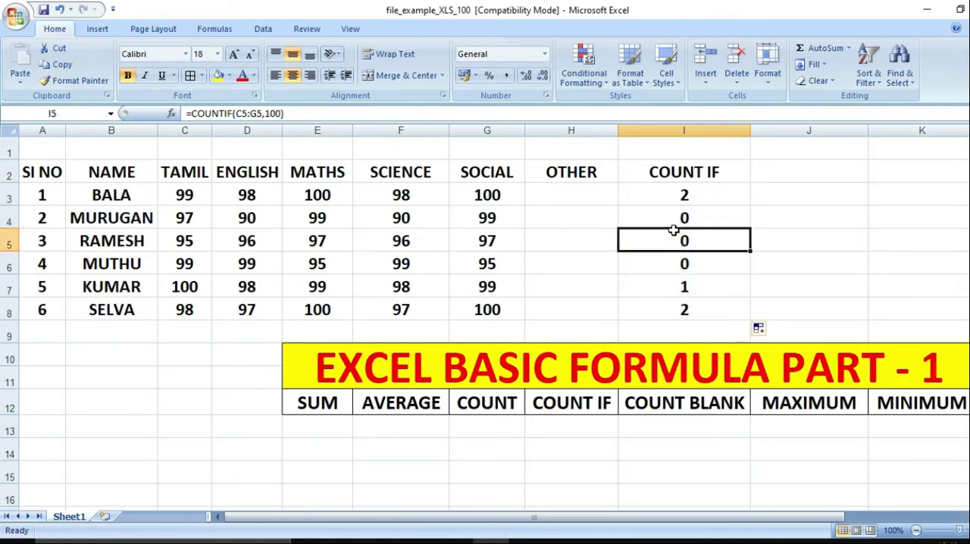
left_click(687, 219)
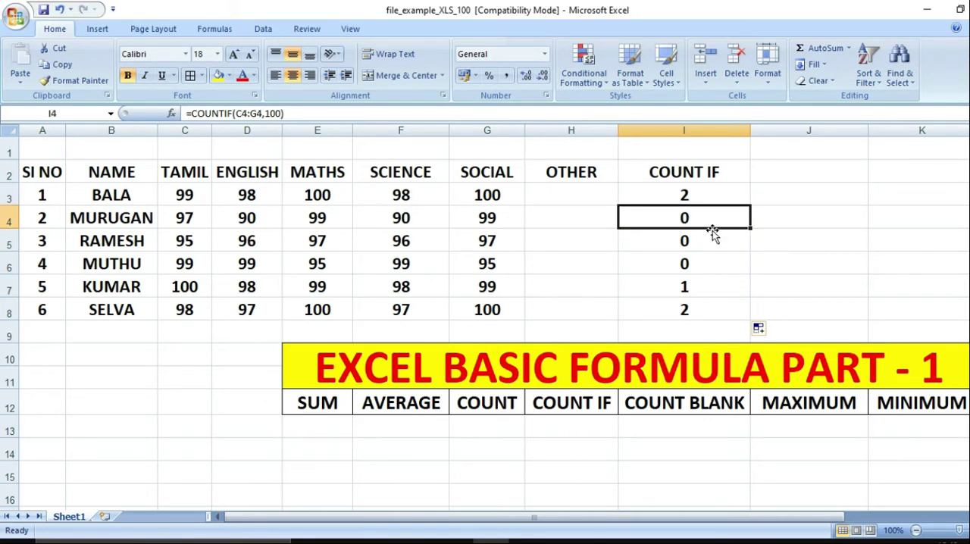
left_click(688, 290)
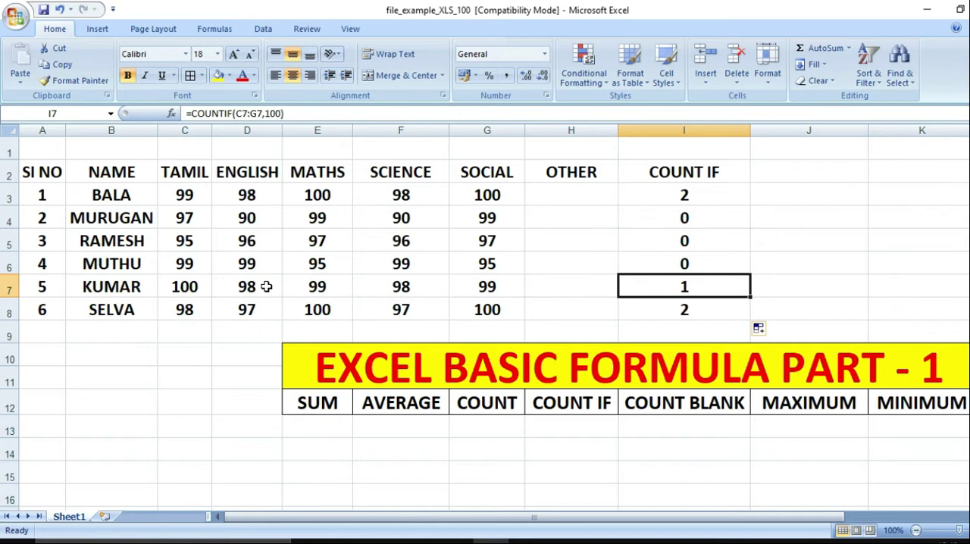
left_click(184, 285)
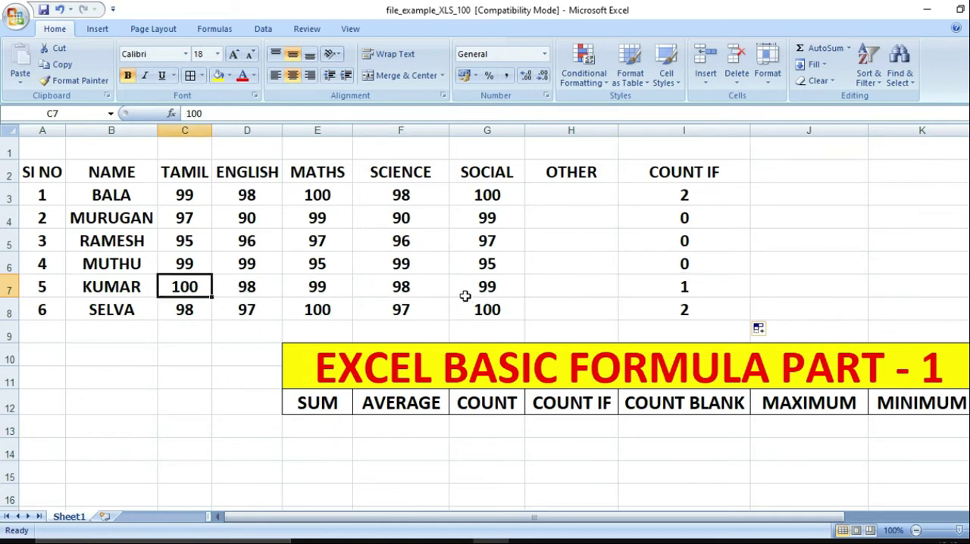
left_click(489, 313)
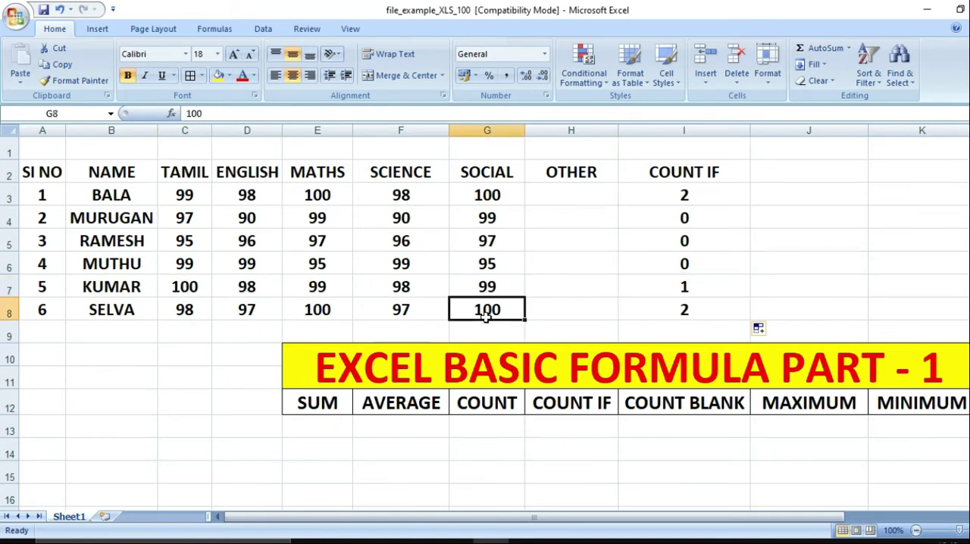
Clear the COUNT IF header and results in I2:I8 and enter the header COUNT BLANK in I2
left_click(337, 327)
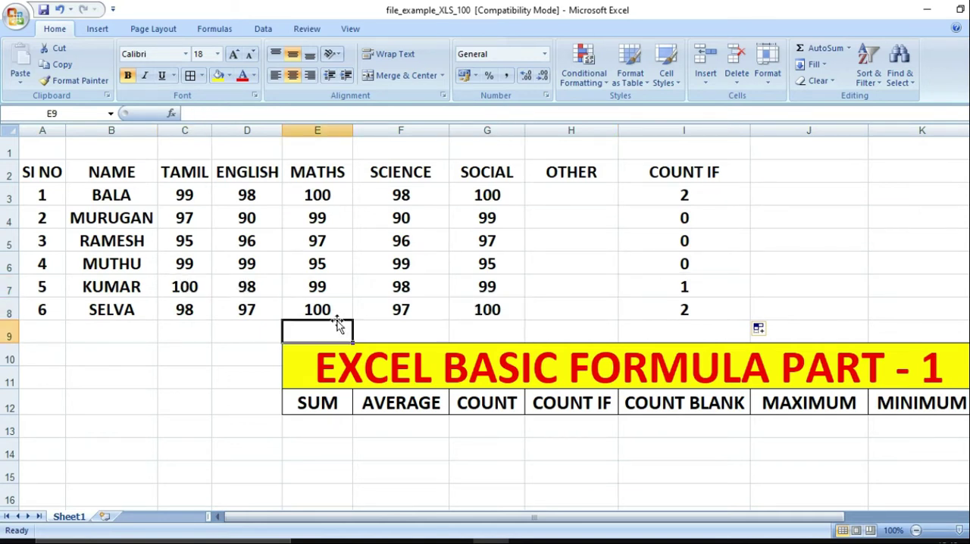
left_click(691, 308)
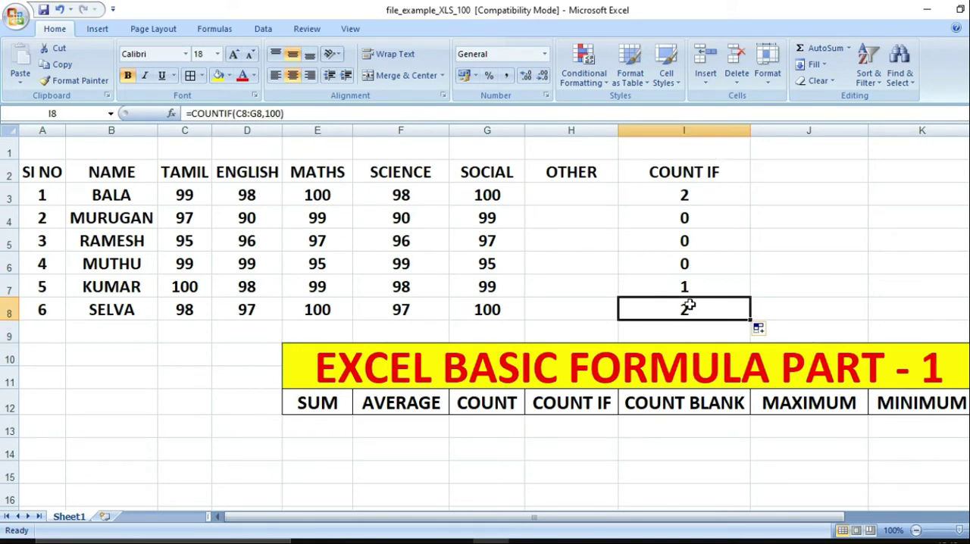
left_click(708, 172)
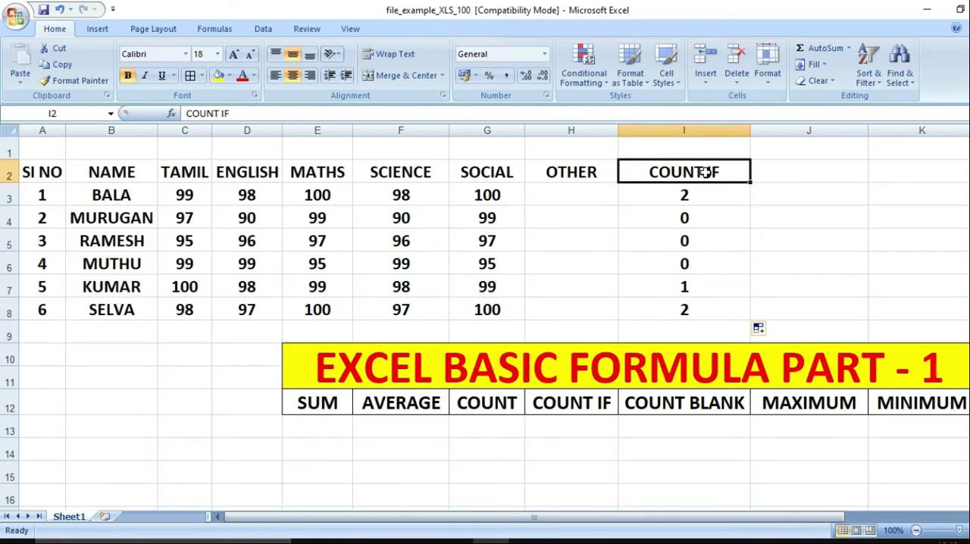
left_click_drag(705, 171, 697, 300)
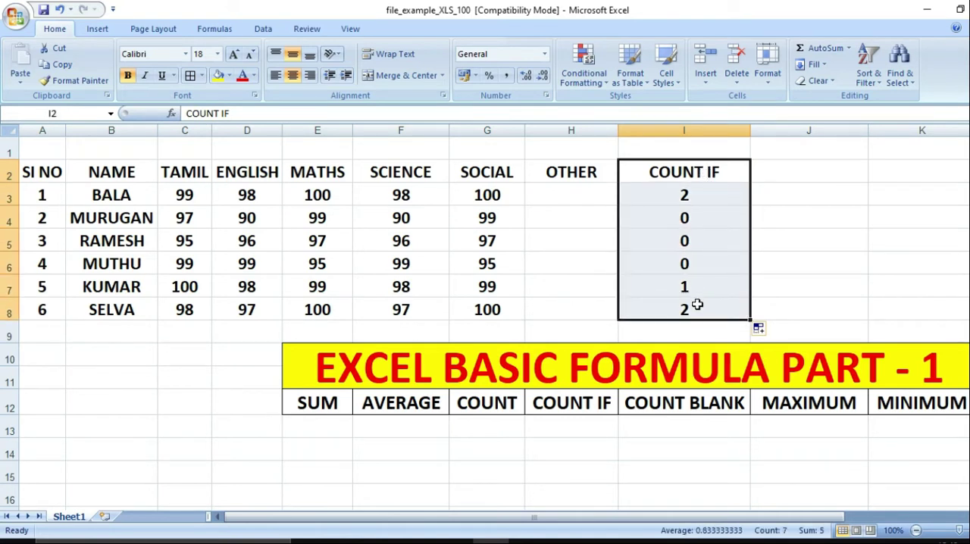
key("Delete")
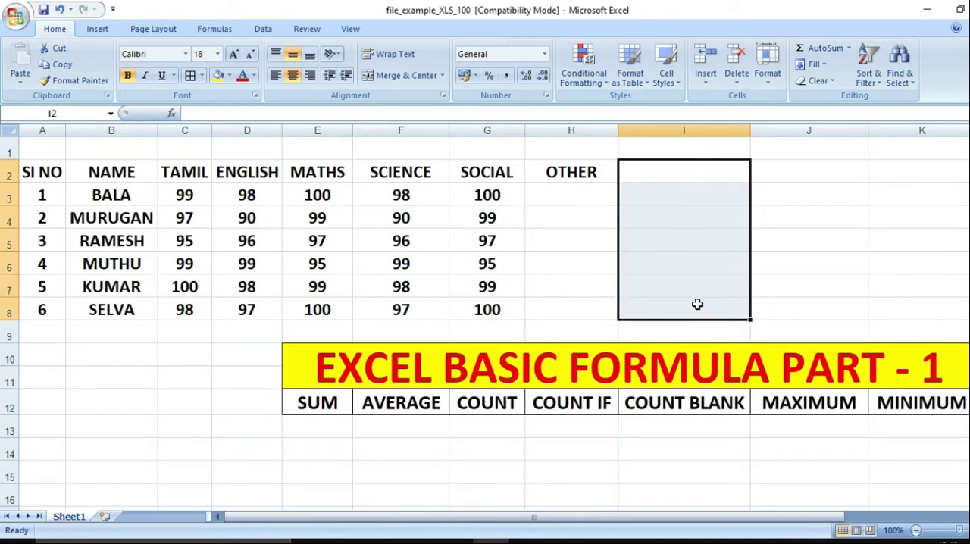
left_click(703, 176)
type("COUNT BLANK")
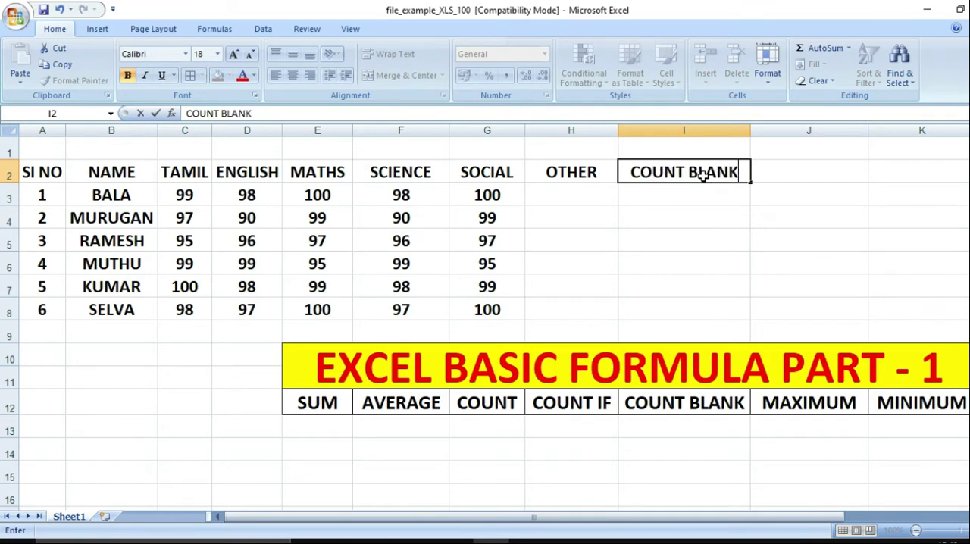
key("Return")
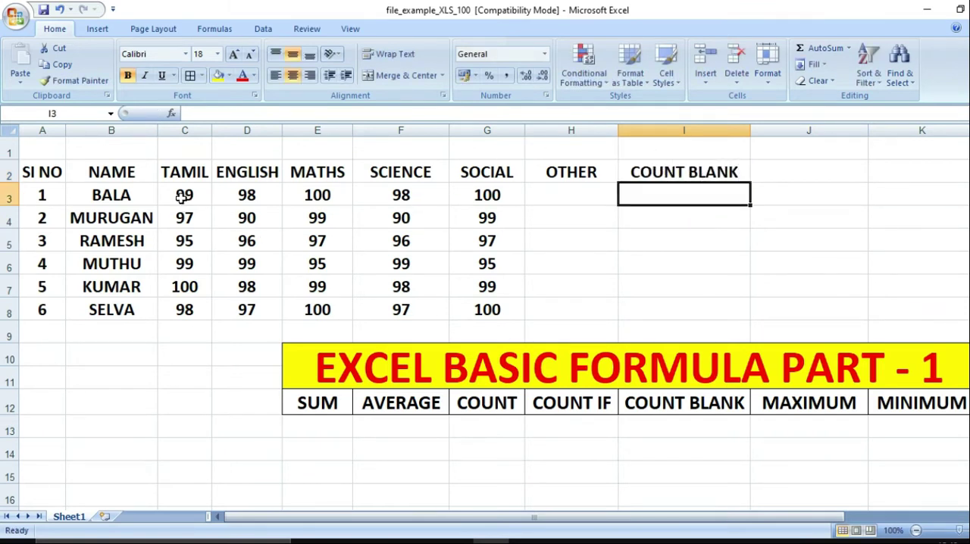
Examine the OTHER column cells H3:H8 for empty entries
left_click(554, 201)
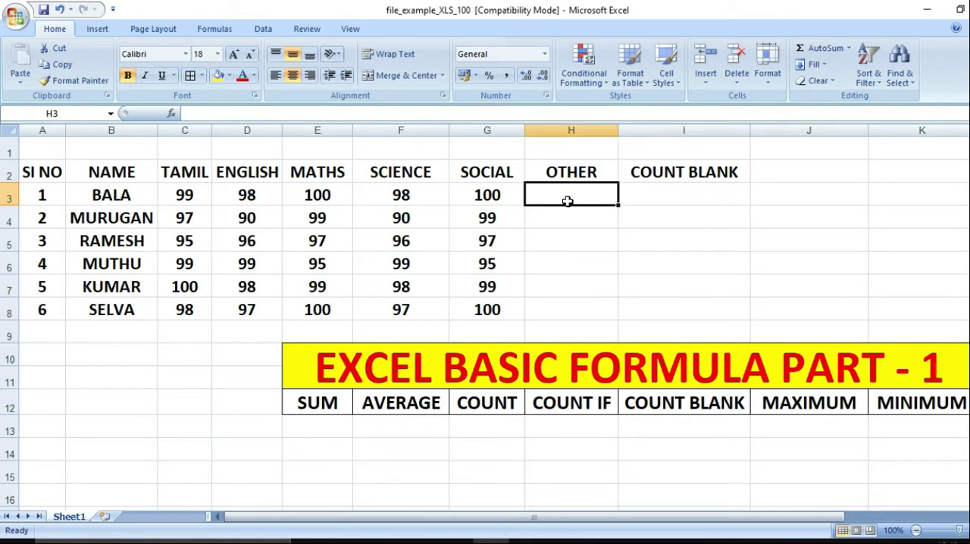
key("Down")
key("Down")
key("Down")
key("Down")
key("Down")
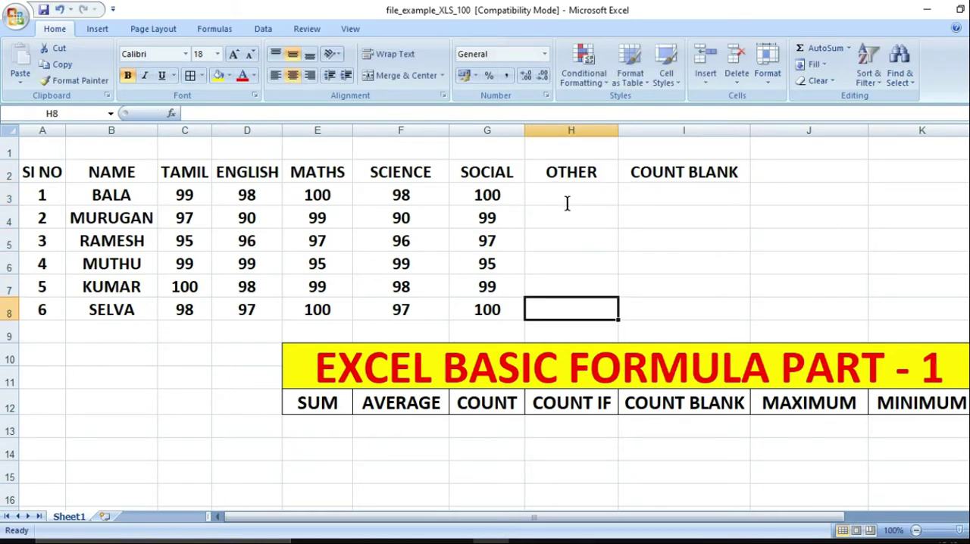
key("Up")
key("Up")
key("Up")
key("Up")
key("Up")
Enter the formula =COUNTBLANK(C3:H3) in cell I3 to count the first student's empty mark cells
key("Right")
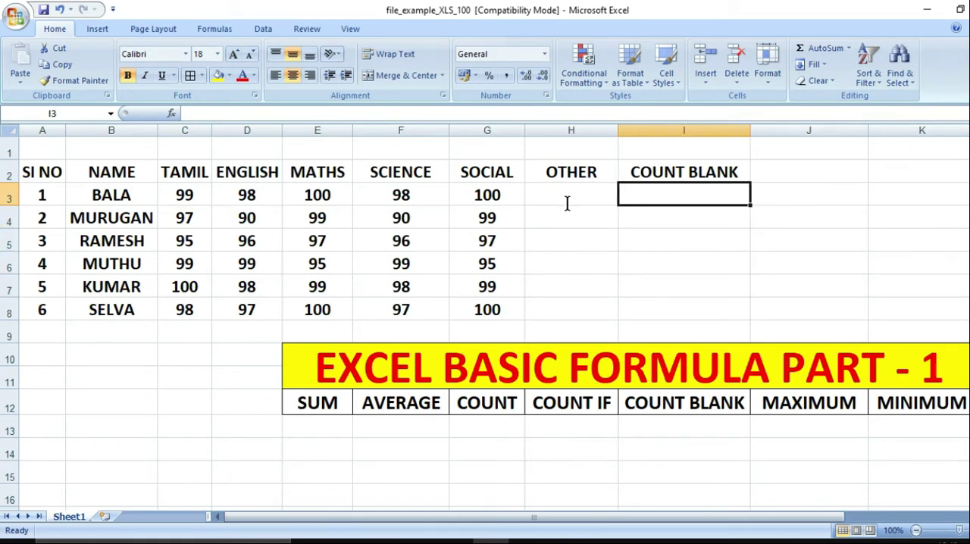
type("=CO")
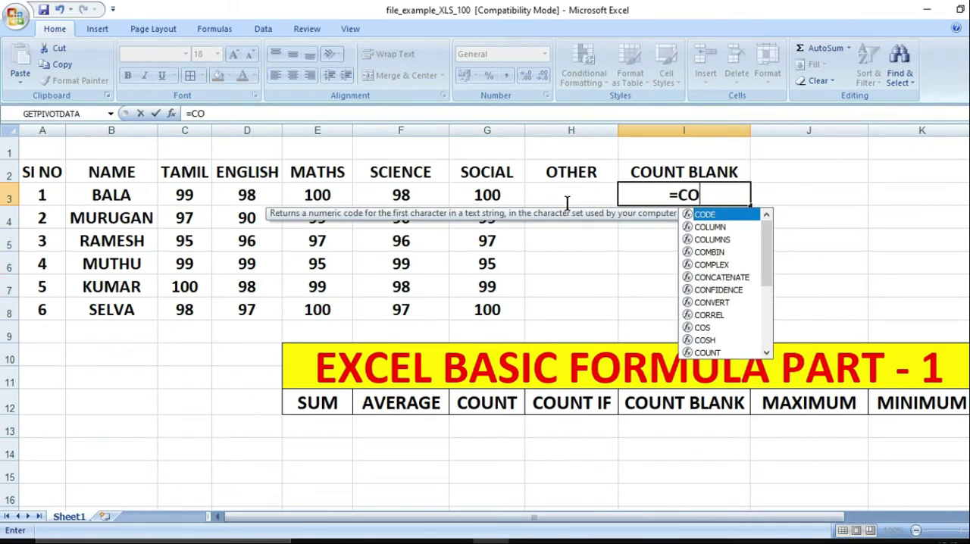
type("UNTBLAN")
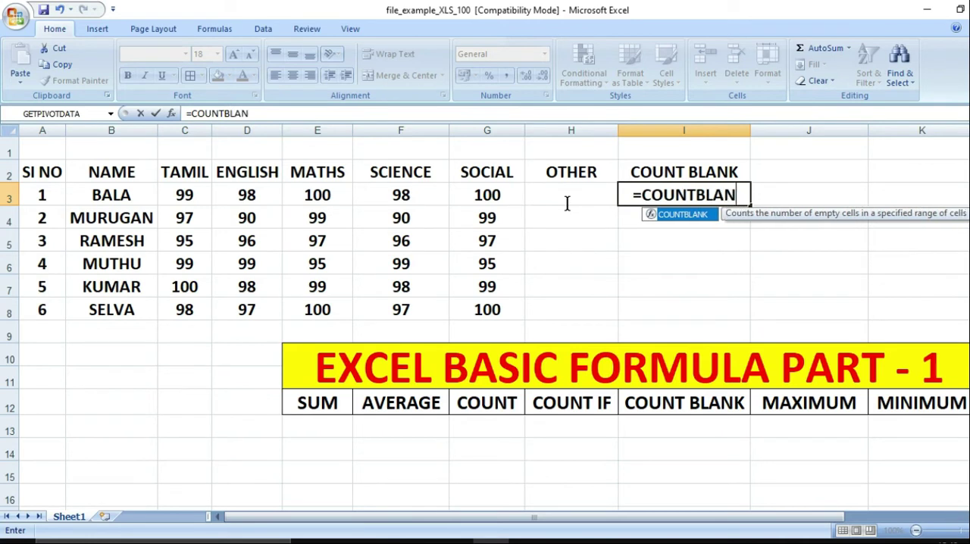
type("K(")
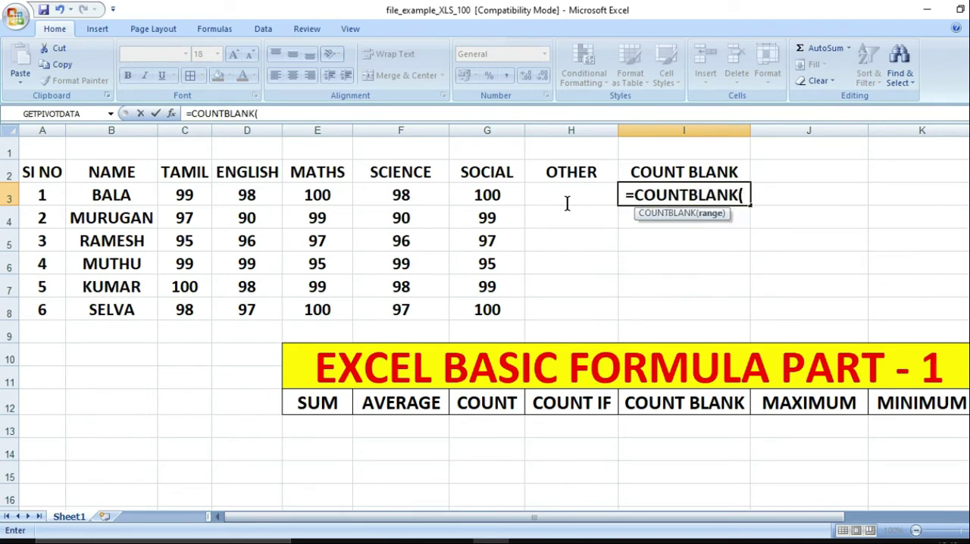
key("Left")
key("Left")
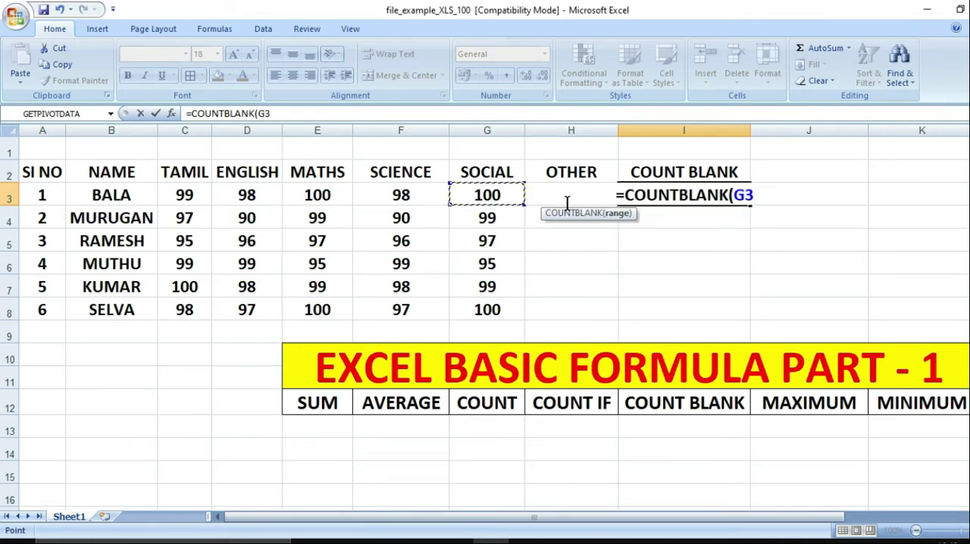
key("Right")
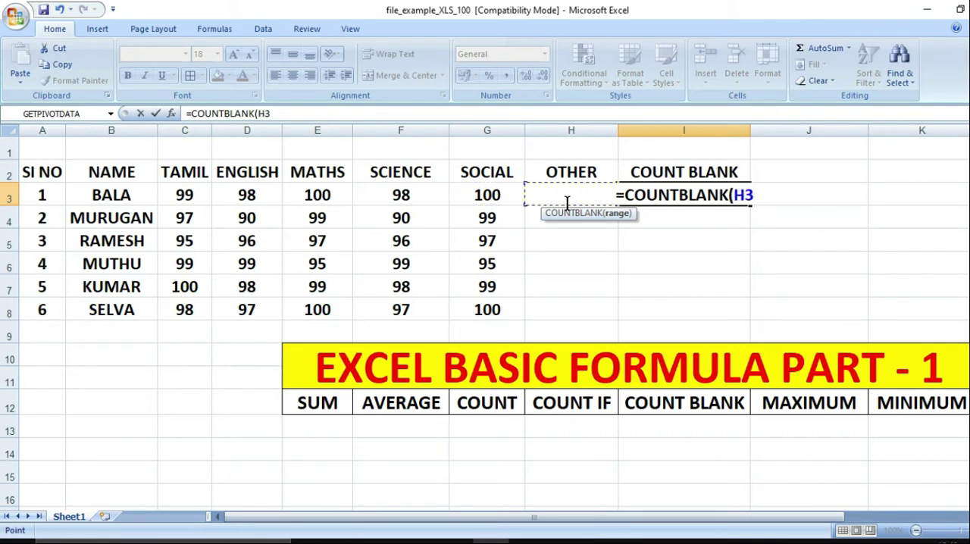
key("Right")
key("Left")
key("Left")
key("Right")
key("Left")
key("Right")
key("shift+Left")
key("shift+Left")
key("shift+Left")
key("shift+Left")
key("shift+Left")
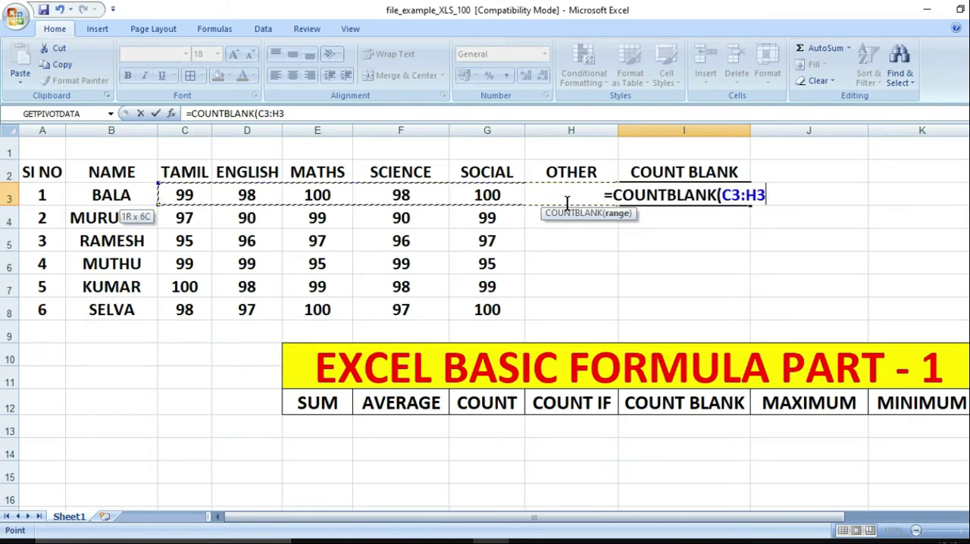
key("Return")
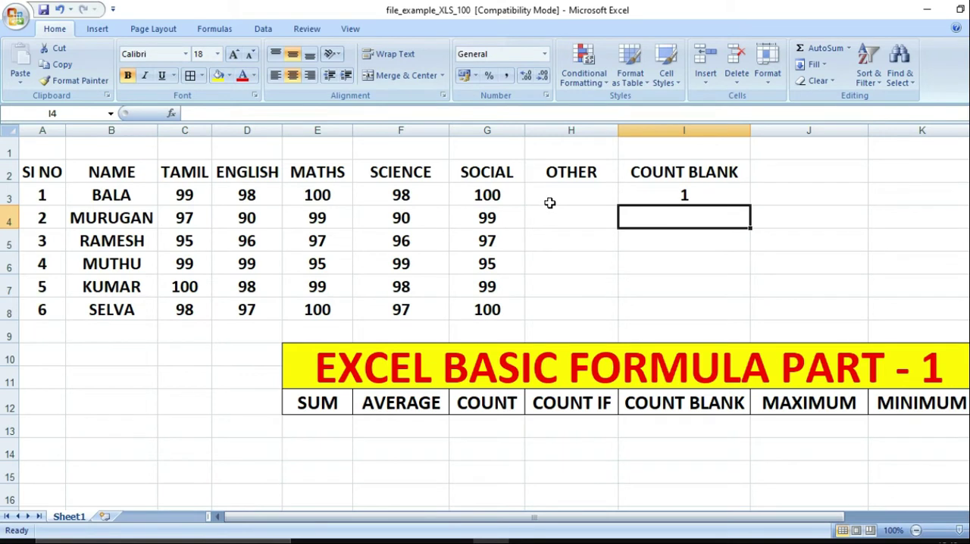
Fill the COUNTBLANK formula from I3 down to I8 and compare it with the OTHER cells H3:H8
left_click(550, 202)
left_click(738, 203)
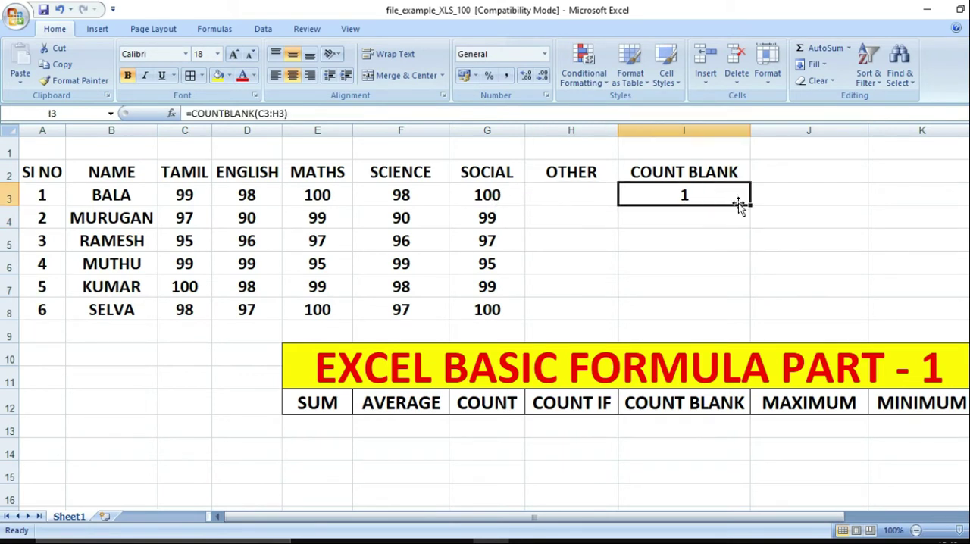
left_click_drag(751, 205, 741, 319)
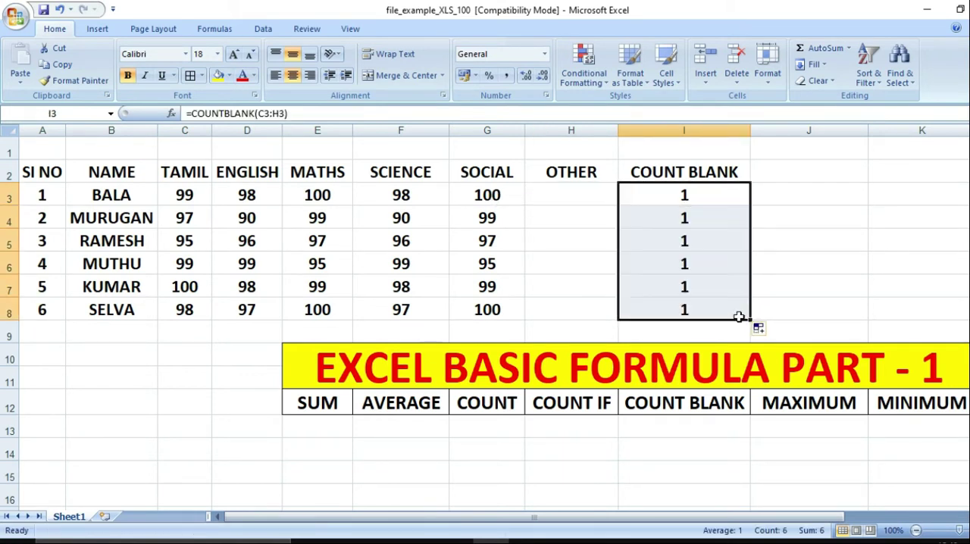
left_click_drag(563, 194, 562, 309)
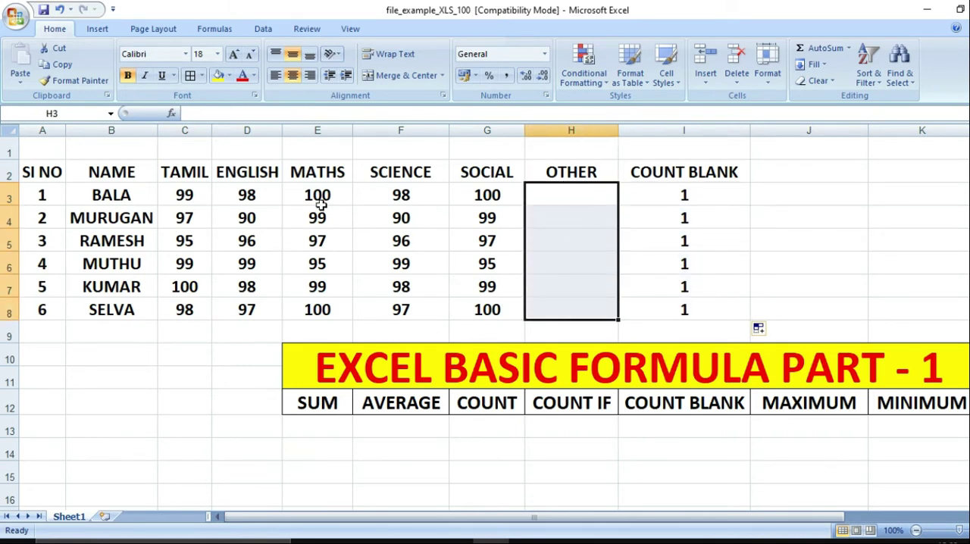
Clear the MATHS marks E3:E8 and SCIENCE marks F3:F8 to test the COUNTBLANK formulas, and undo both deletions
left_click_drag(322, 196, 322, 304)
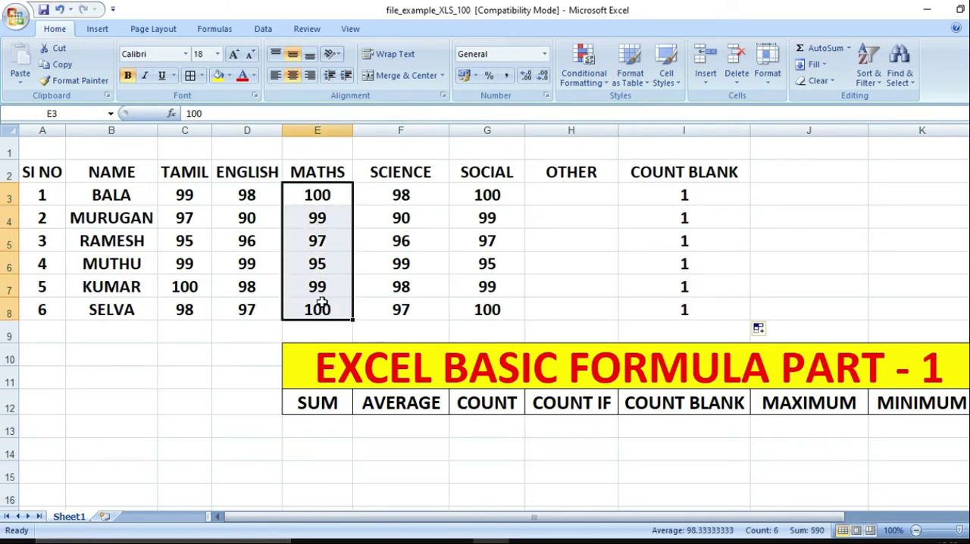
key("Delete")
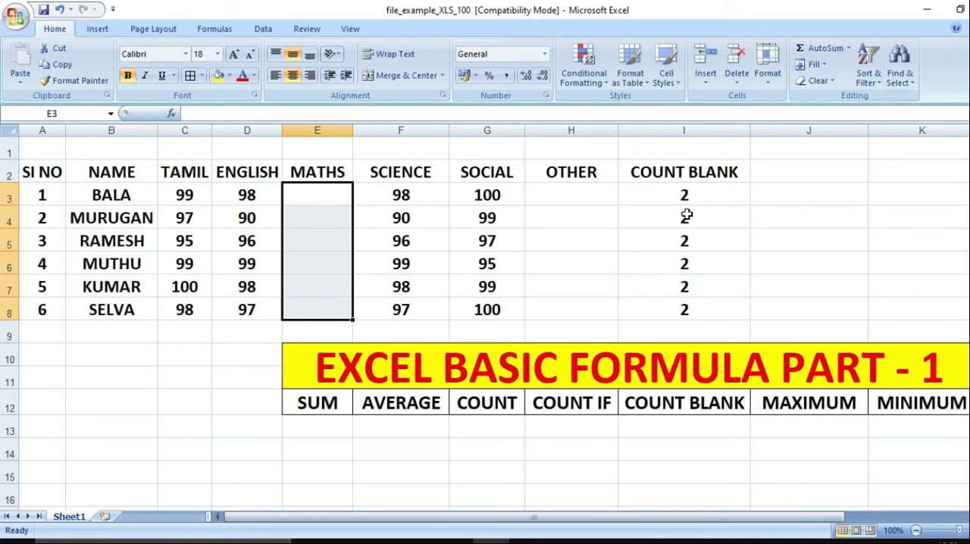
left_click_drag(411, 191, 417, 305)
key("Delete")
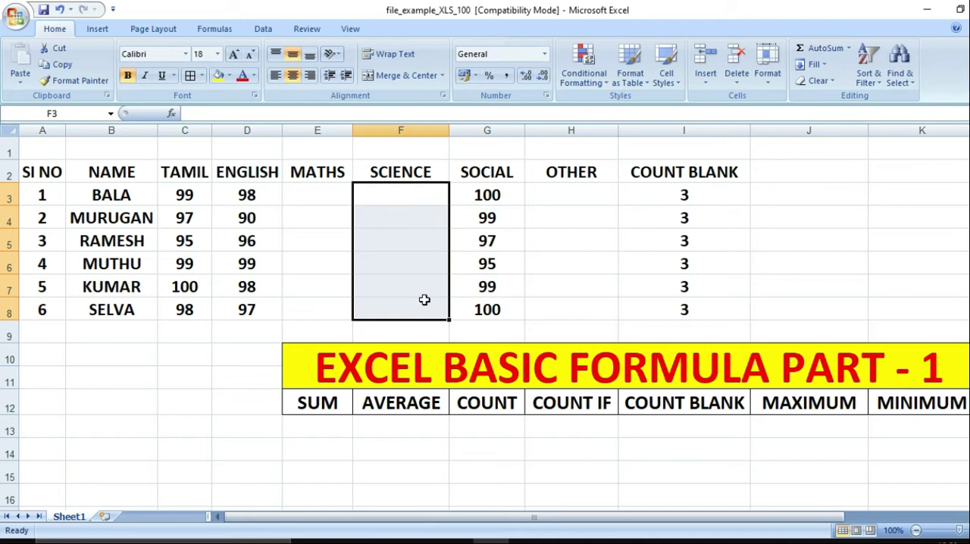
left_click(678, 243)
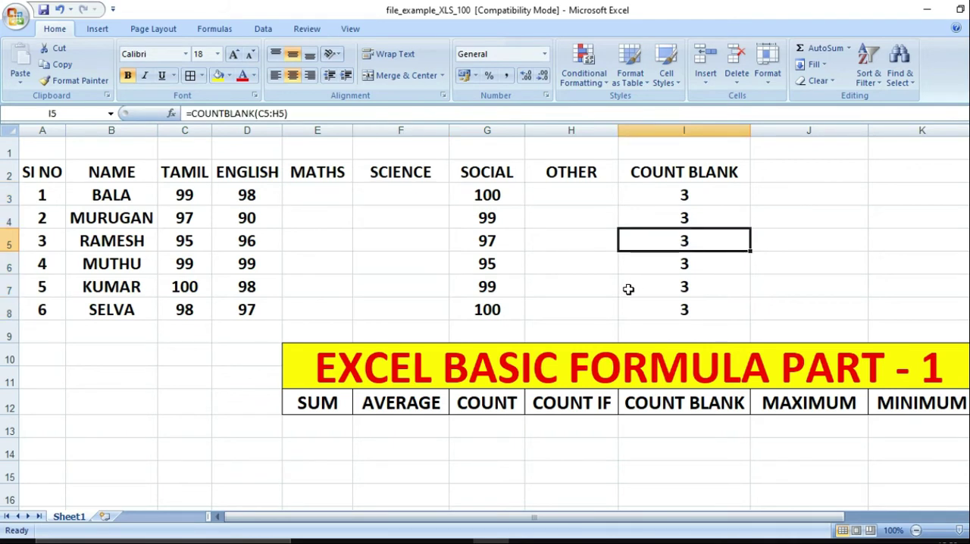
key("ctrl+z")
key("ctrl+z")
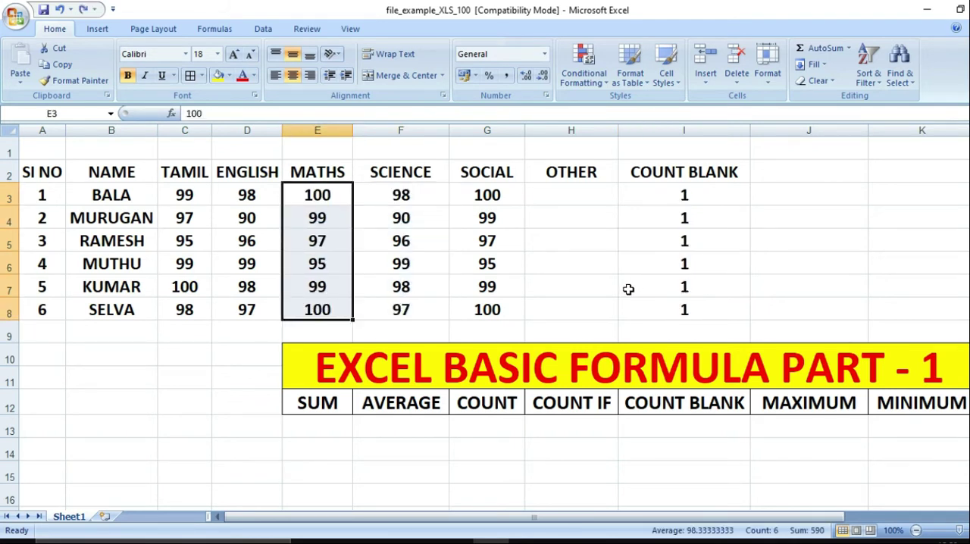
Clear the COUNT BLANK header and results in I2:I8 and enter the header MAXIMUM in I2
left_click_drag(695, 173, 694, 304)
key("Delete")
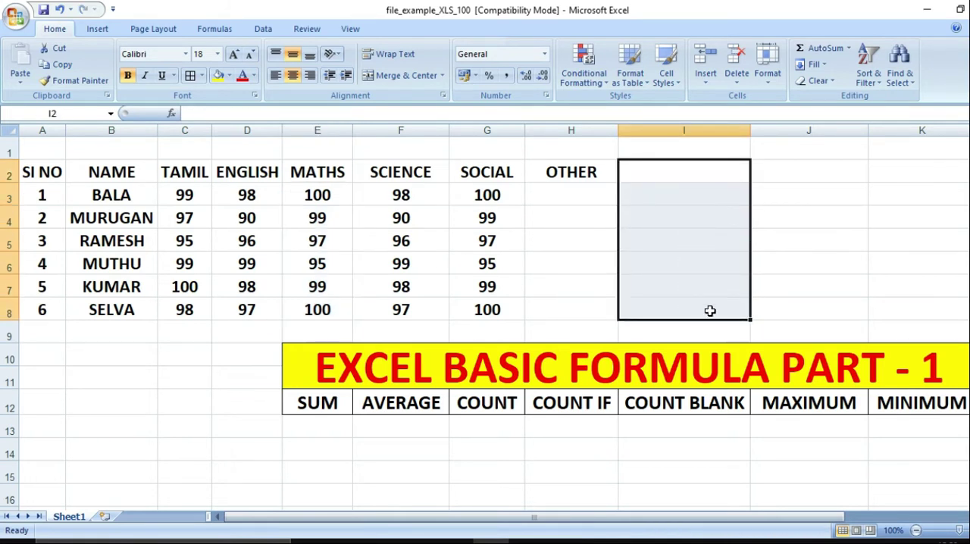
left_click(781, 412)
left_click(675, 175)
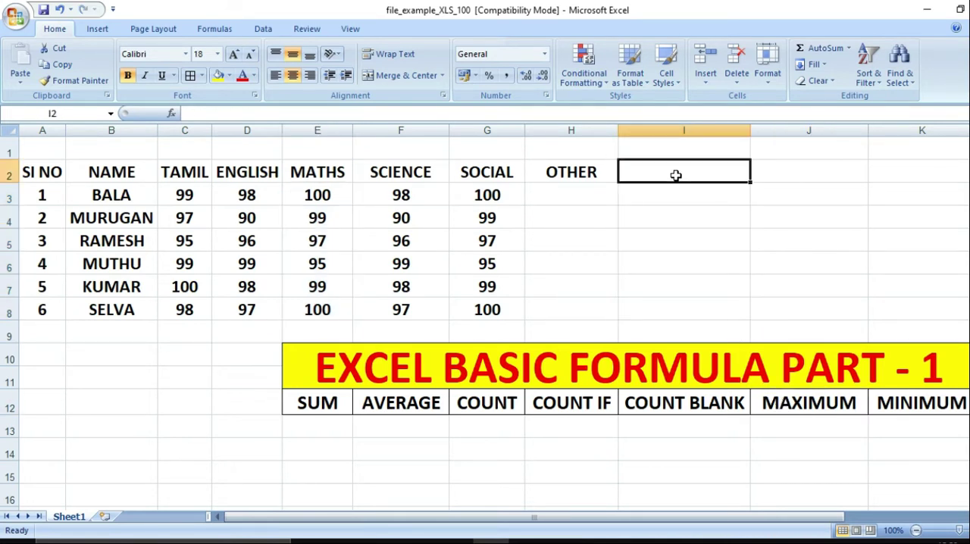
type("MAXIMUM")
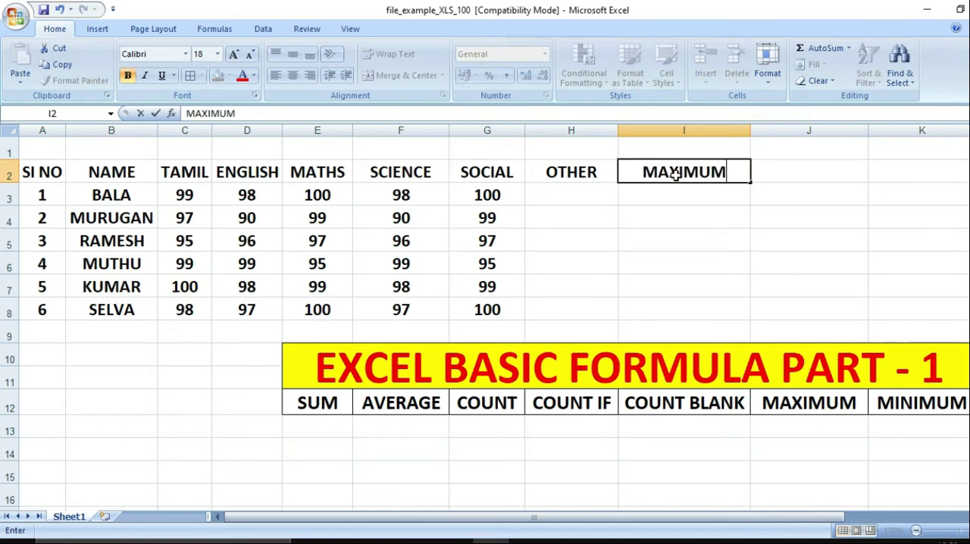
key("Return")
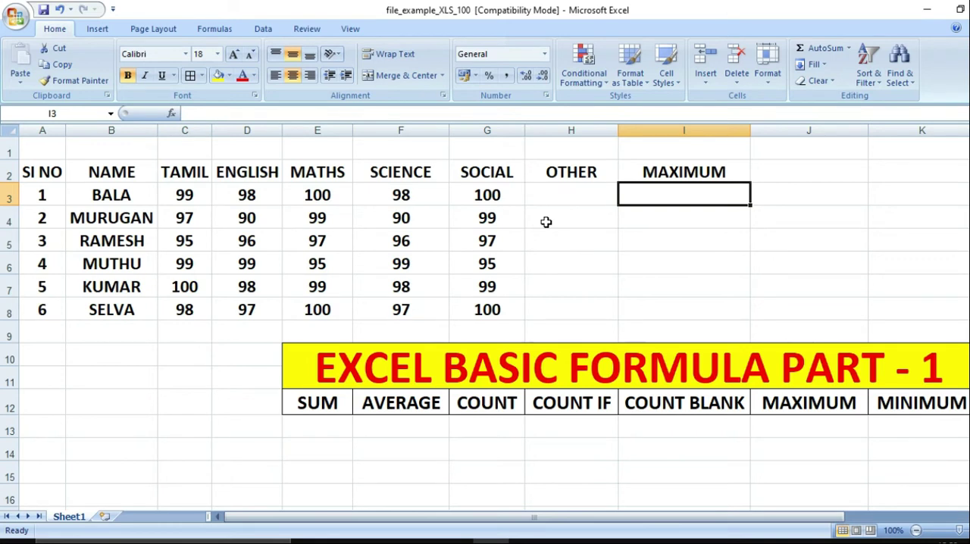
Enter the formula =MAX(C3:G3) in cell I3 to find the first student's highest mark
type("=")
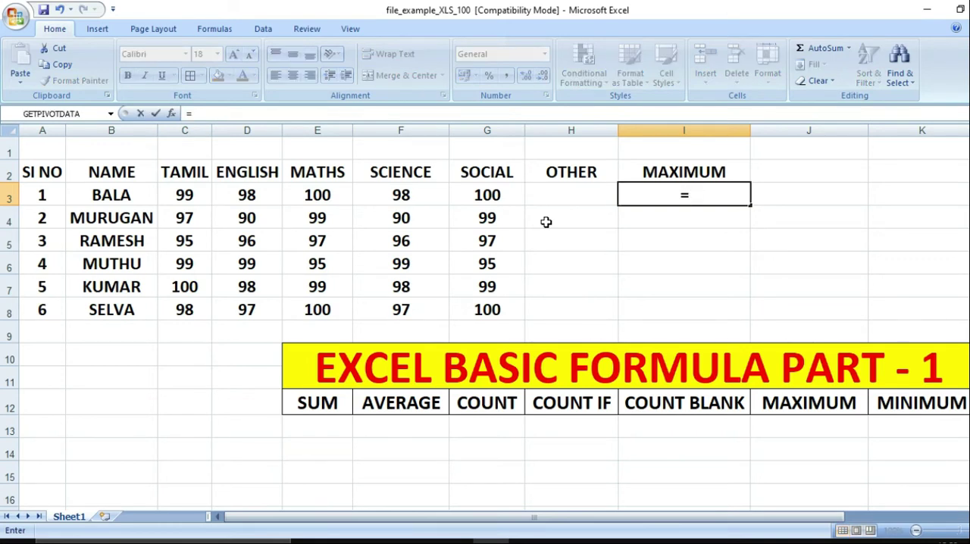
type("MAX")
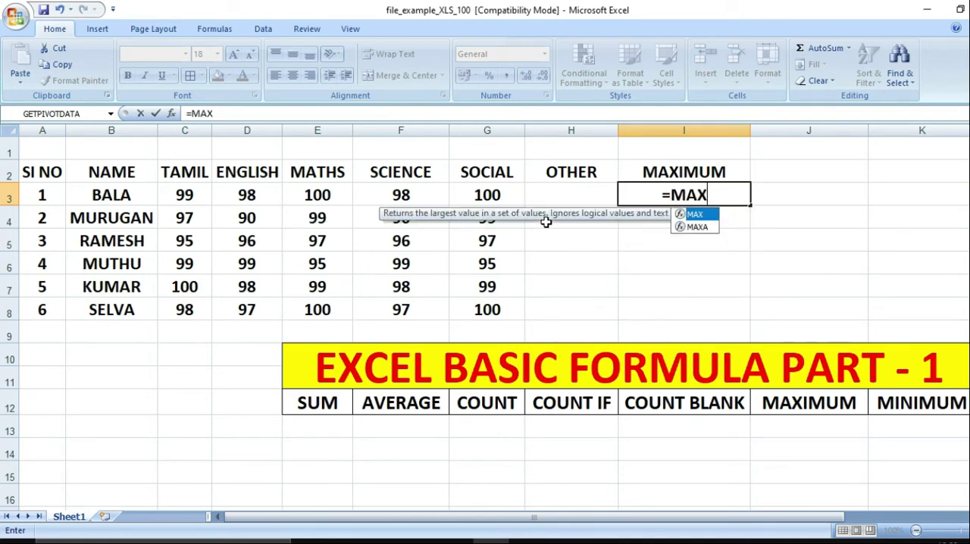
type("(")
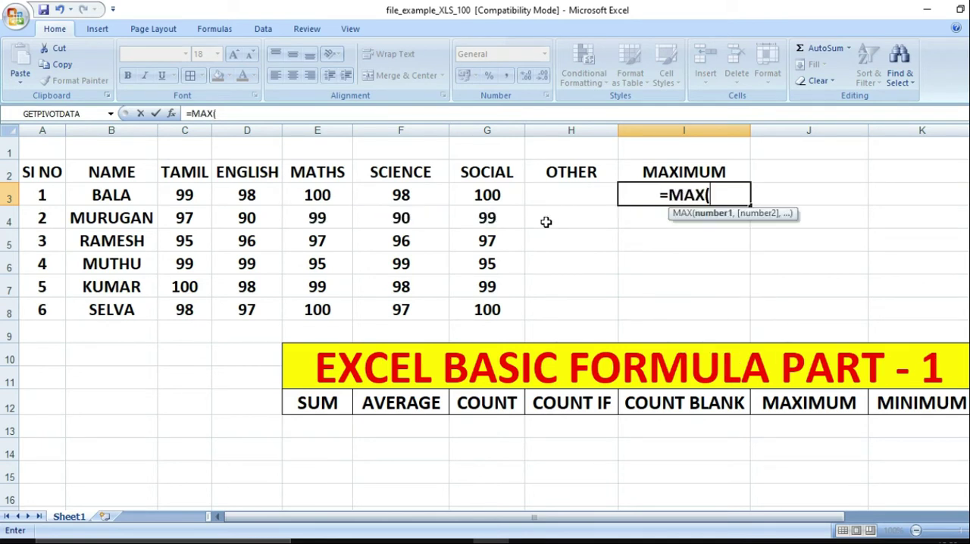
key("Left")
key("Left")
key("shift+Left")
key("shift+Left")
key("shift+Left")
key("shift+Left")
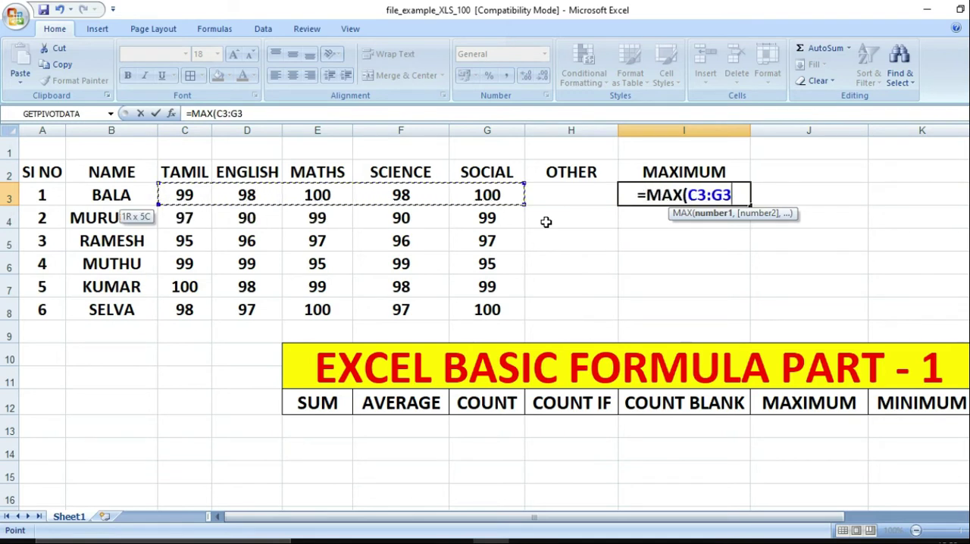
key("Return")
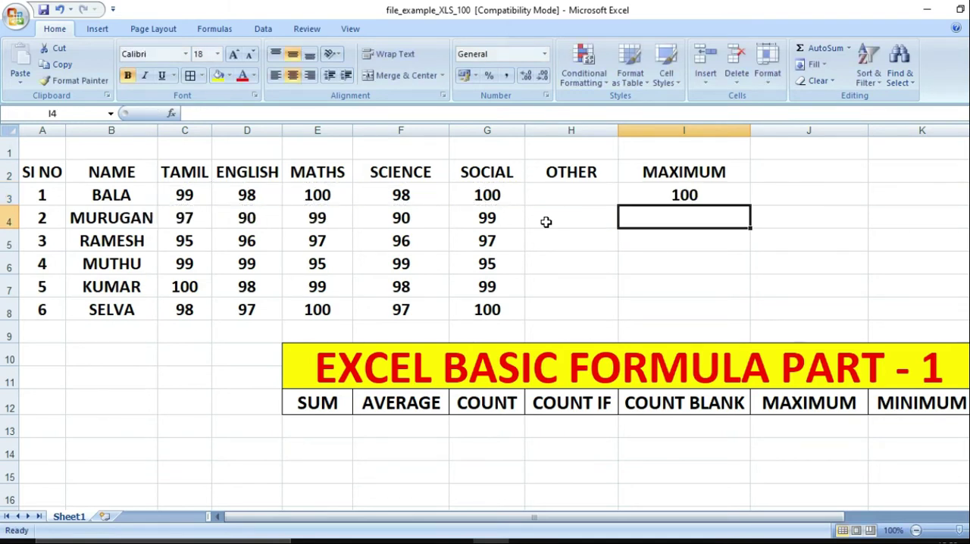
left_click(698, 196)
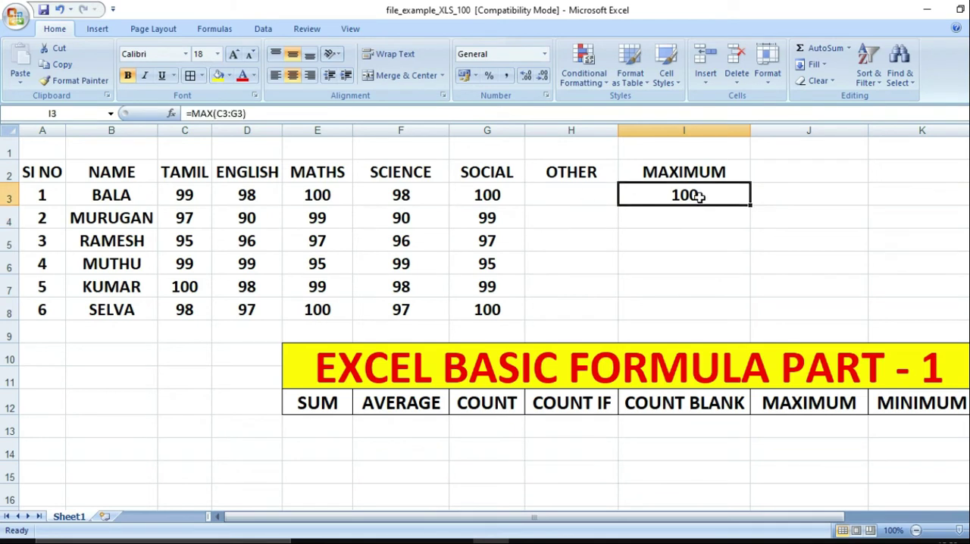
Fill the MAX formula from I3 down to I8 for all six students
left_click_drag(749, 206, 733, 316)
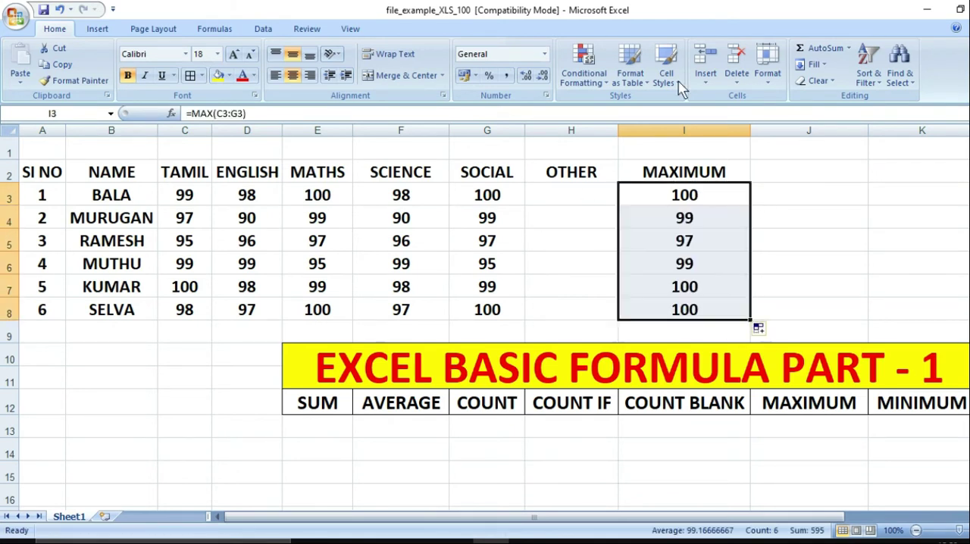
left_click(676, 195)
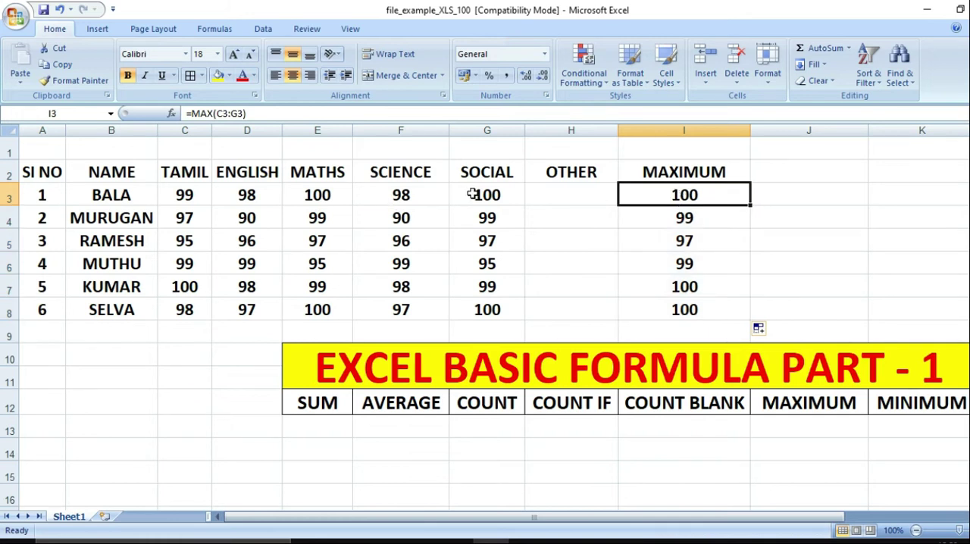
Compare the students' subject marks in rows 4 to 8 with the MAXIMUM results in column I
left_click(115, 226)
key("Right")
key("Right")
key("Right")
key("Right")
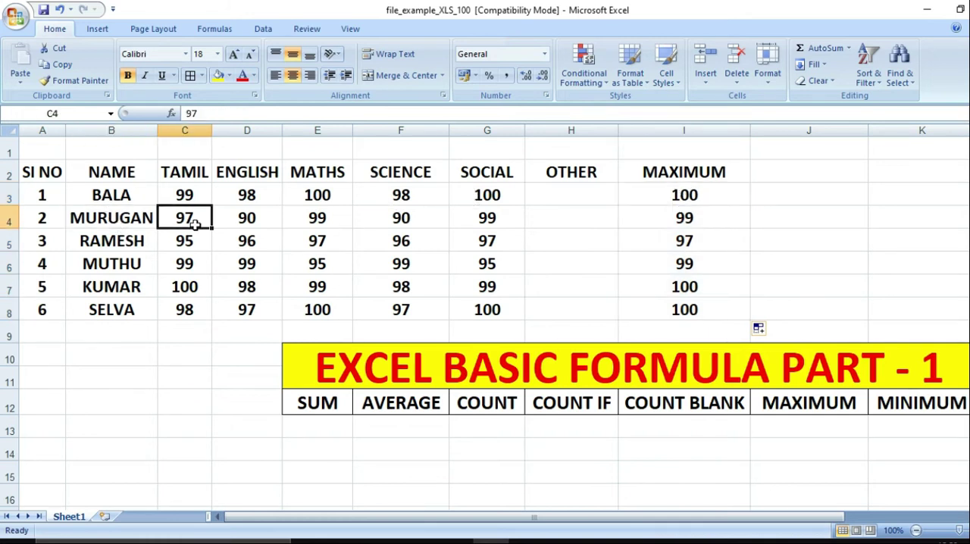
key("Right")
key("Right")
key("Right")
key("Right")
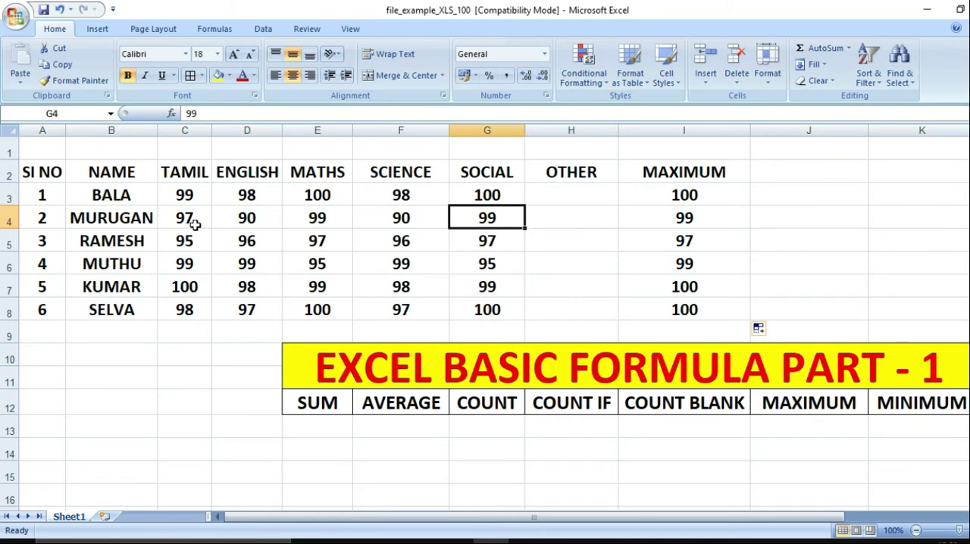
key("Left")
key("Down")
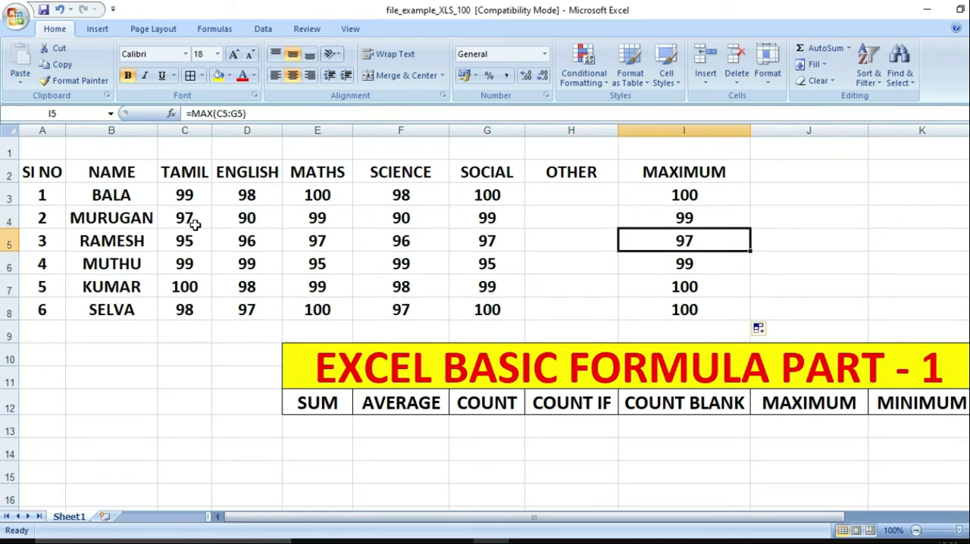
key("Left")
key("Left")
key("Left")
key("Left")
key("Left")
key("Left")
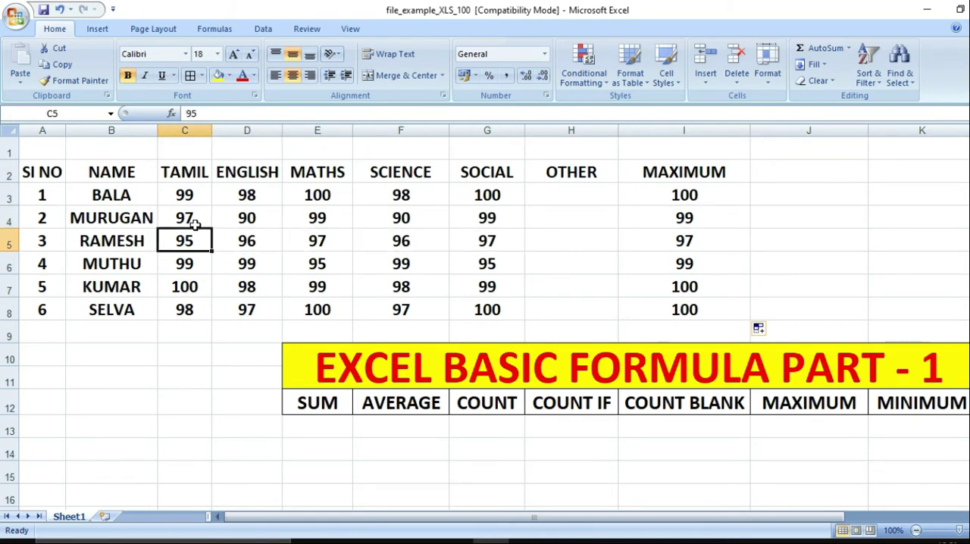
key("Right")
key("Right")
key("Right")
key("Right")
key("Right")
key("Right")
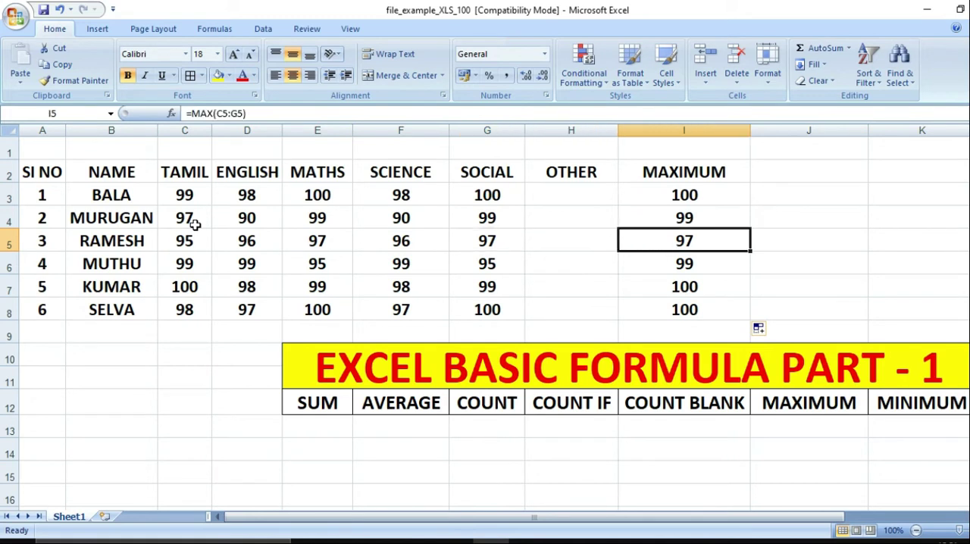
key("Down")
key("Left")
key("Left")
key("Left")
key("Left")
key("Left")
key("Left")
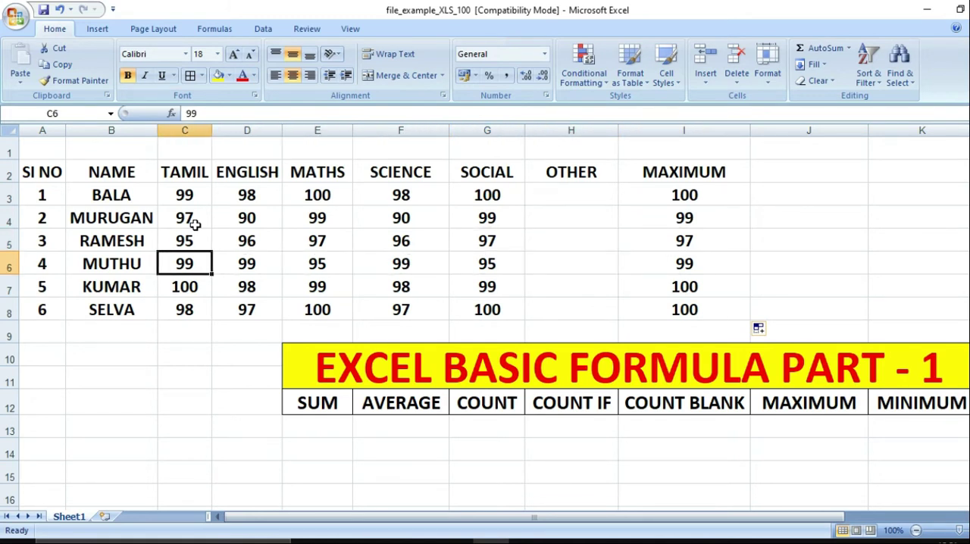
key("Right")
key("Right")
key("Right")
key("Right")
key("Right")
key("Right")
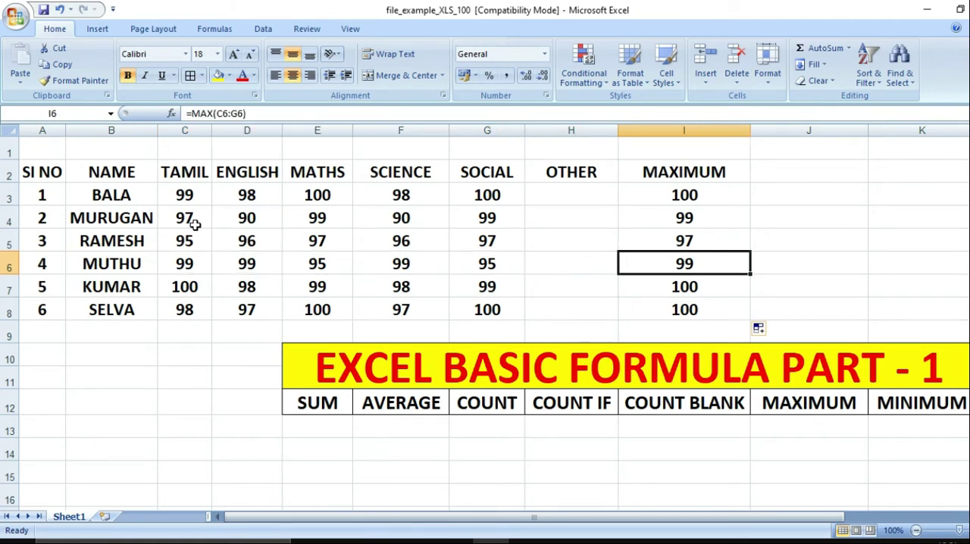
key("Down")
key("Left")
key("Left")
key("Left")
key("Left")
key("Left")
key("Left")
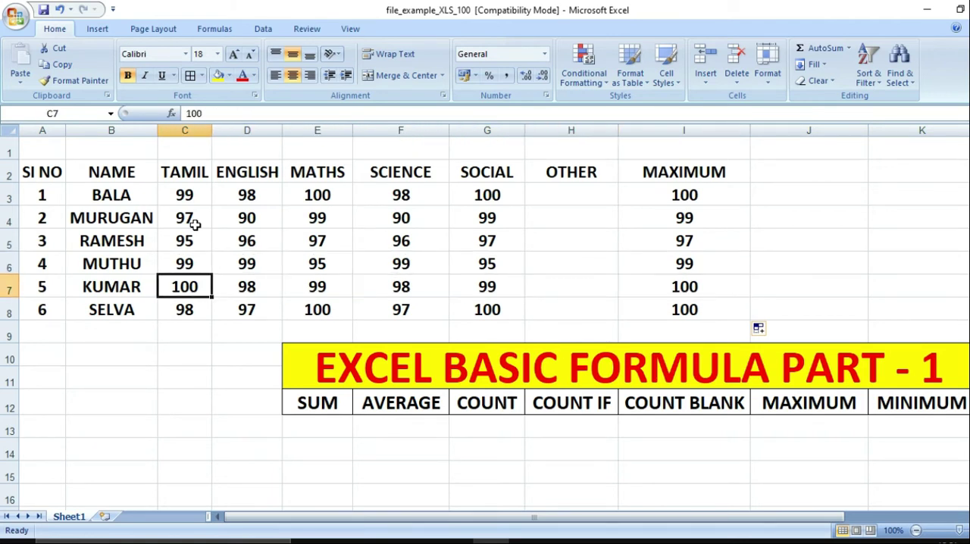
key("Right")
key("Right")
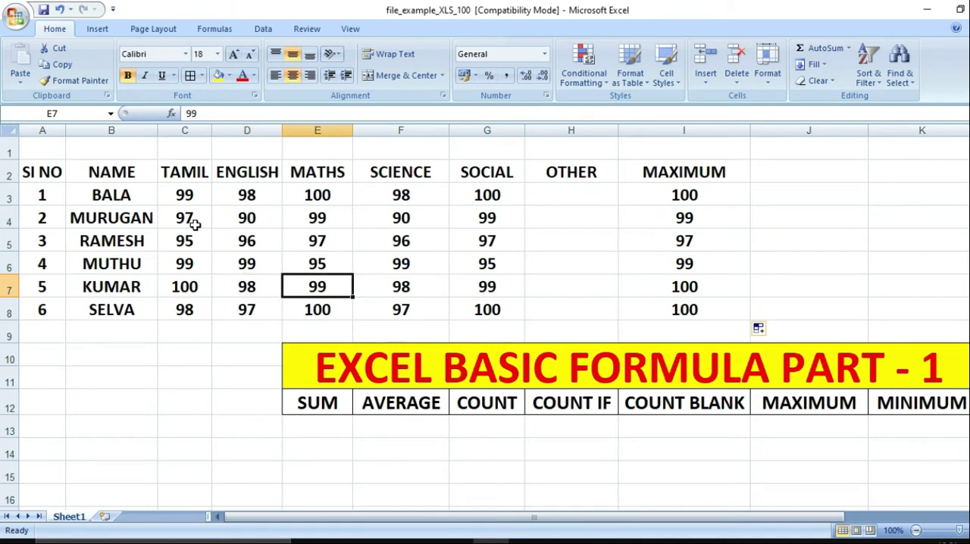
left_click(156, 322)
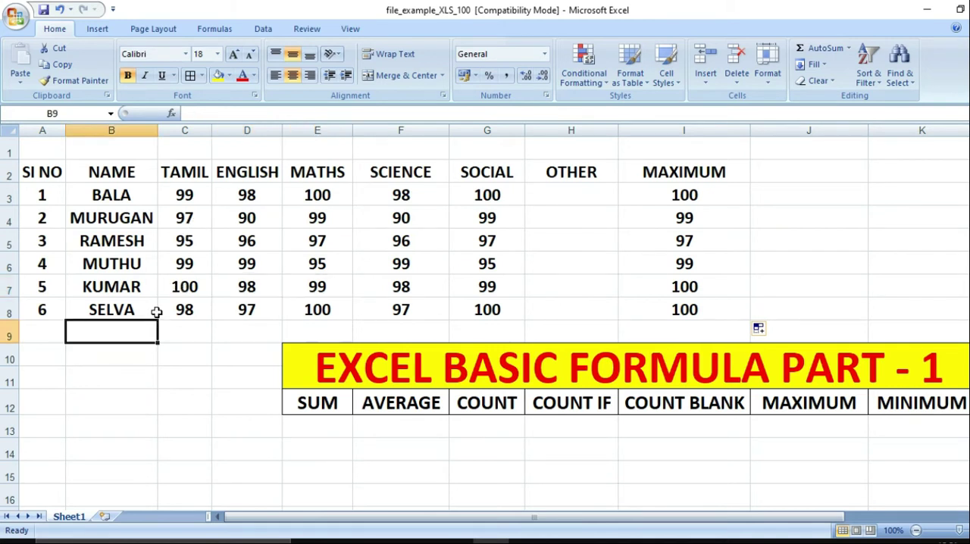
left_click(157, 313)
left_click(692, 304)
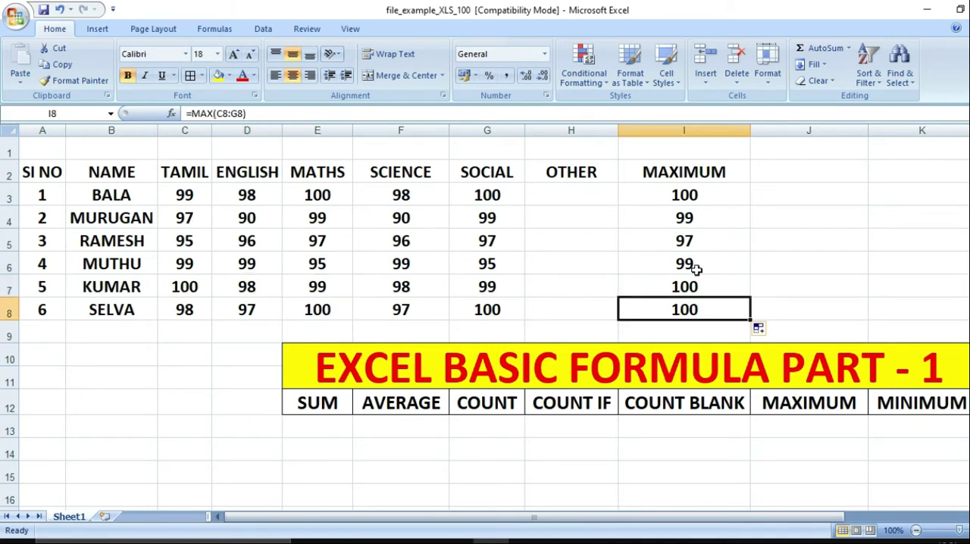
Clear the MAXIMUM header and its results in I2:I8
left_click(711, 168)
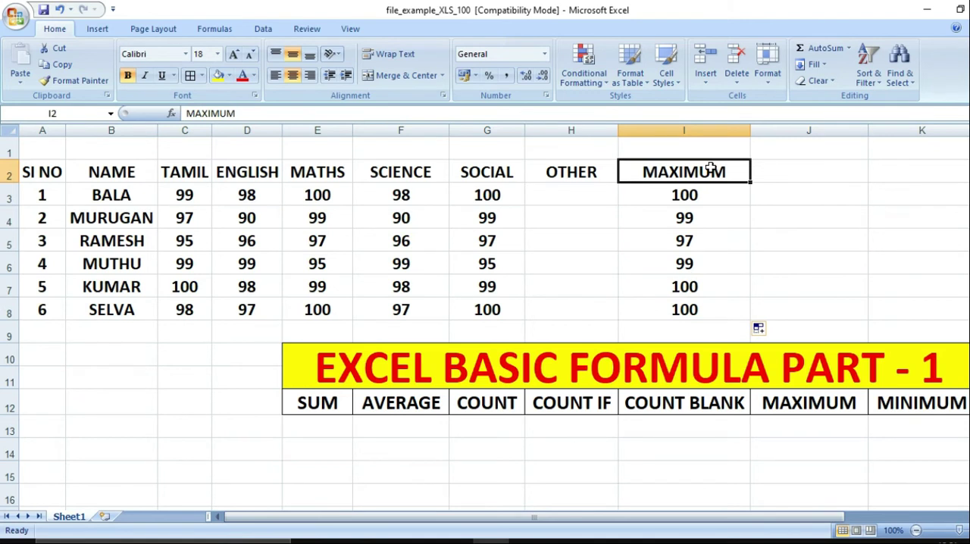
key("shift+Down")
key("shift+Down")
key("shift+Down")
key("shift+Down")
key("shift+Down")
key("shift+Down")
key("Delete")
Enter the header MINIMUM in I2 and begin a MIN formula in cell I3
left_click(711, 168)
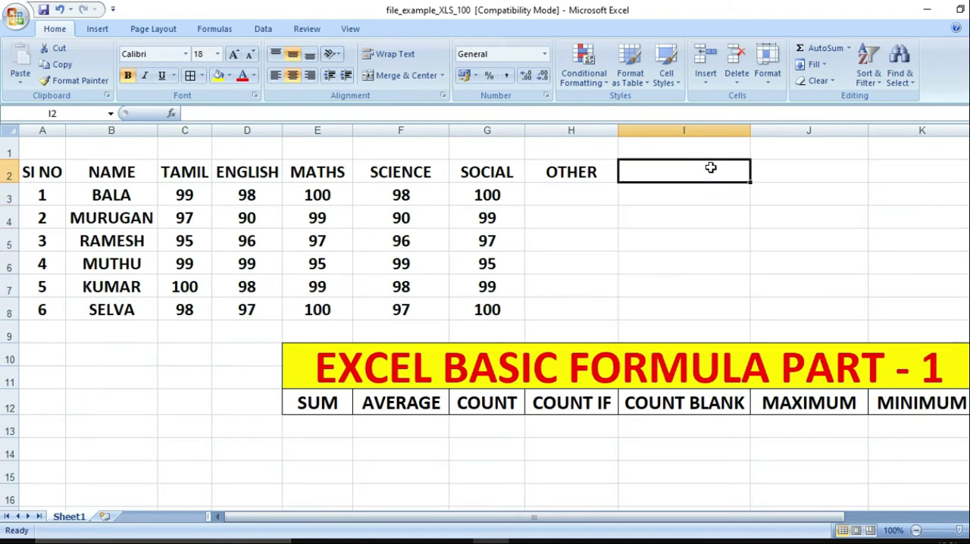
type("MINIUM")
key("BackSpace")
key("BackSpace")
key("BackSpace")
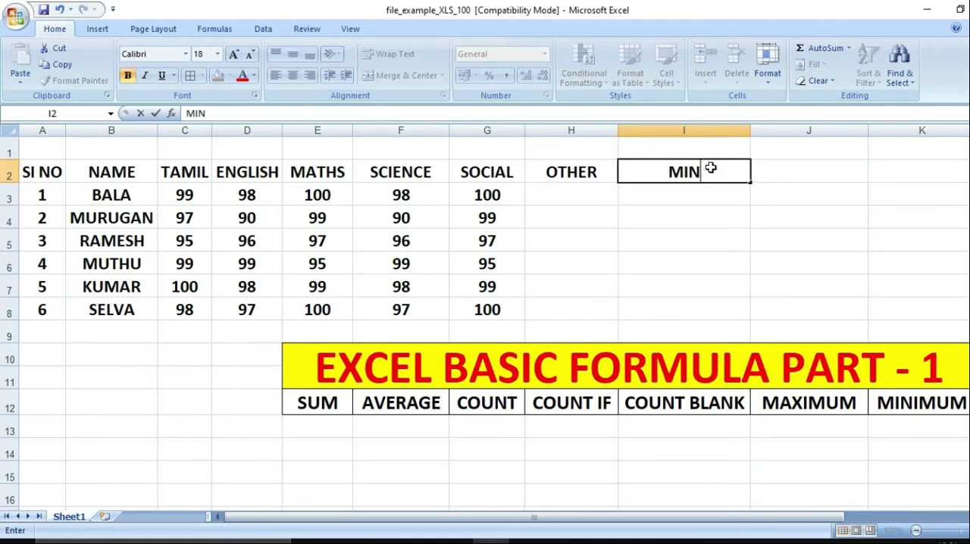
type("IMUM")
key("Return")
type("=")
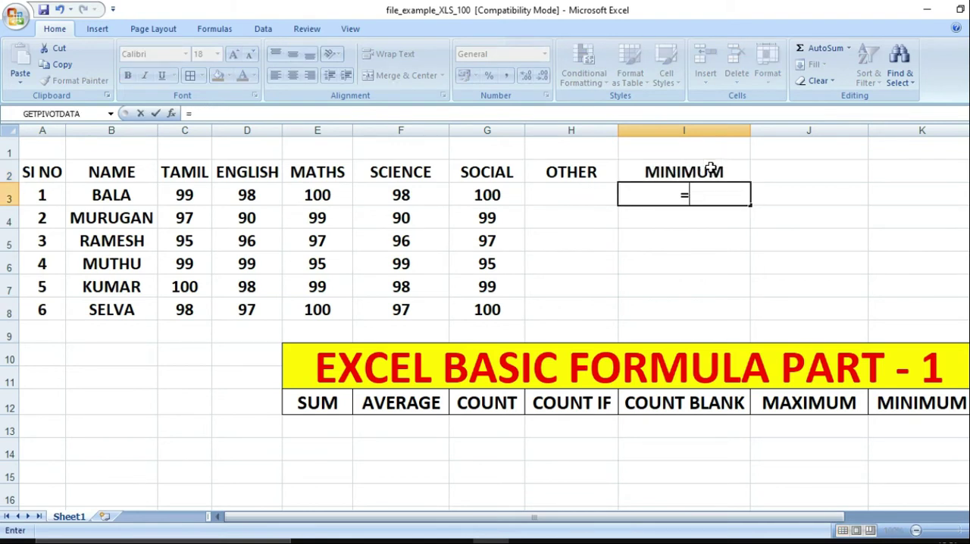
type("MIN(")
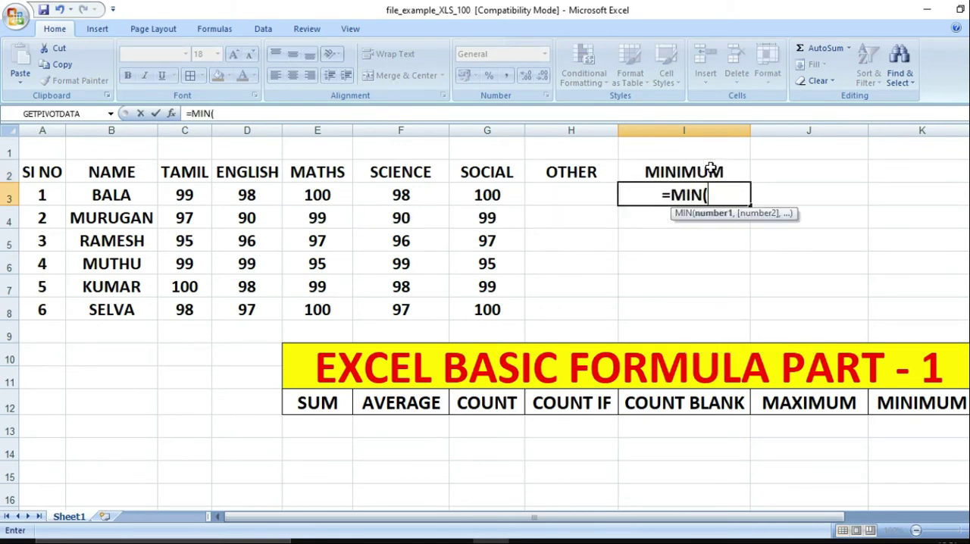
key("Left")
key("Left")
key("Right")
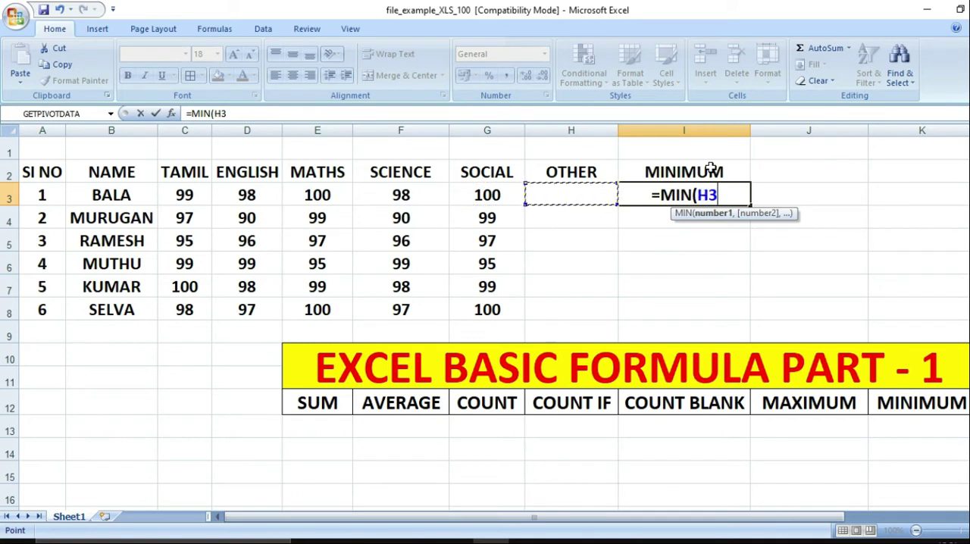
key("shift+Left")
key("shift+Left")
key("shift+Left")
key("shift+Left")
key("shift+Left")
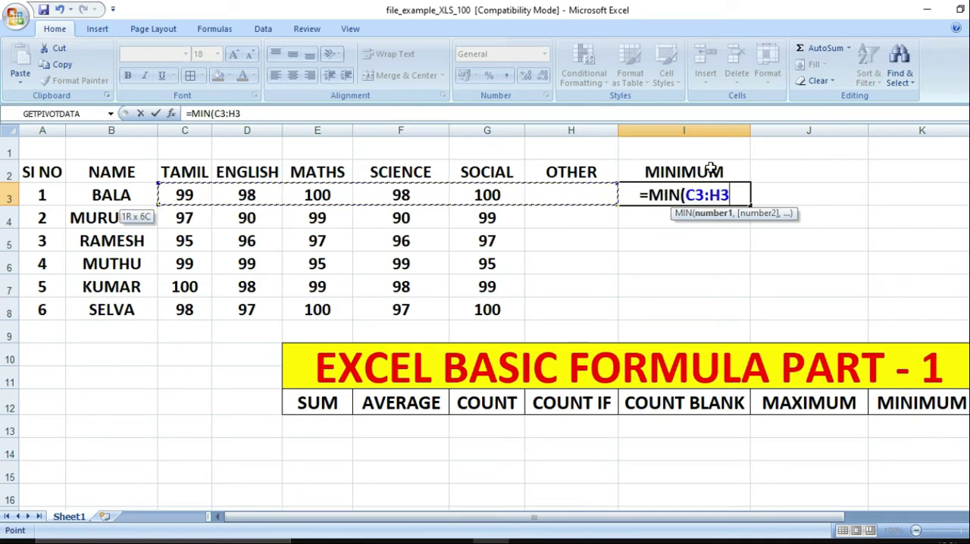
key("BackSpace")
key("BackSpace")
key("BackSpace")
key("BackSpace")
key("BackSpace")
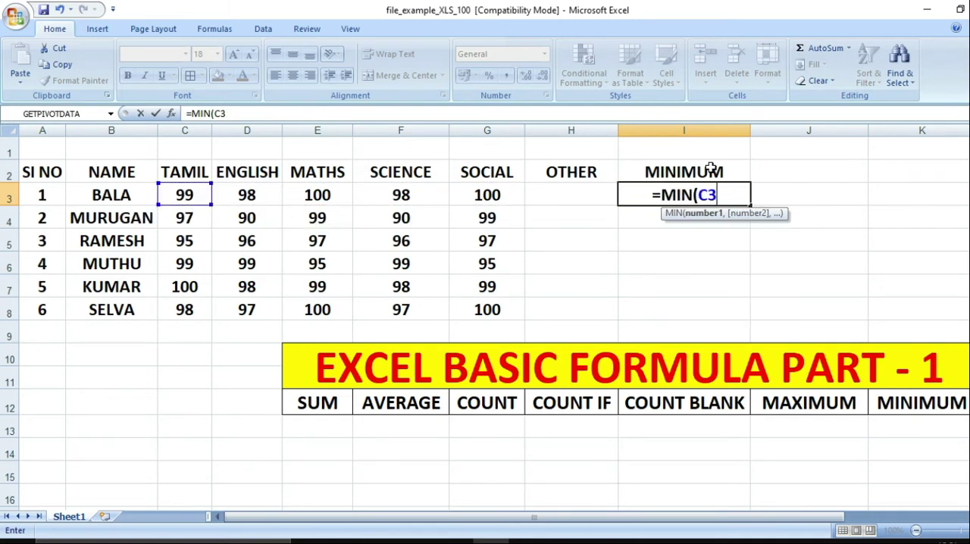
key("BackSpace")
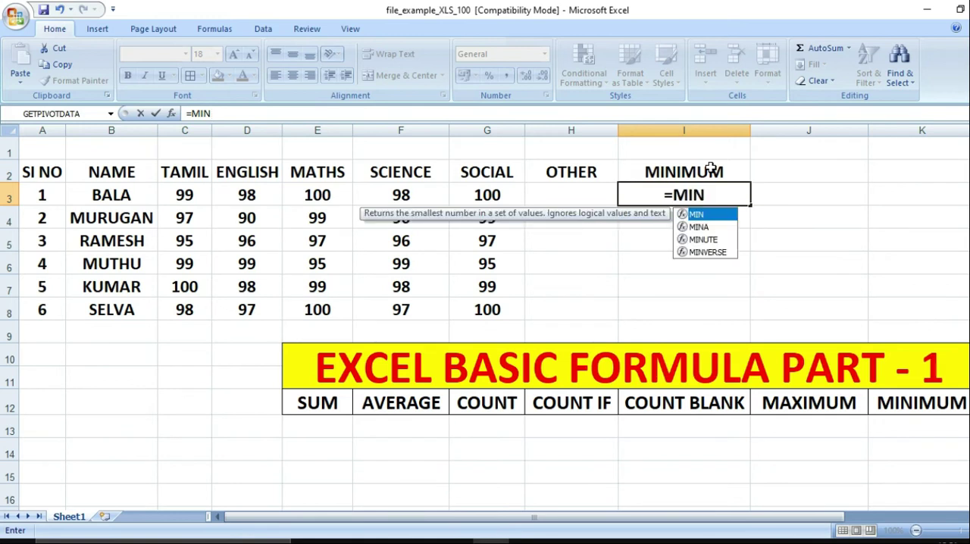
Complete the formula in I3 as =MIN(C3:H3) to find the first student's lowest mark
type("(")
key("Left")
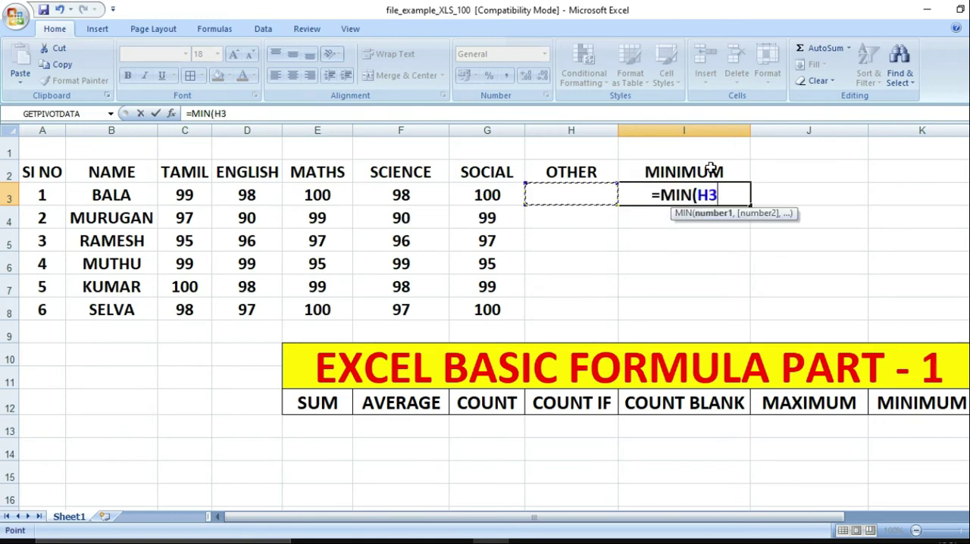
key("shift+Left")
key("shift+Left")
key("shift+Left")
key("shift+Left")
key("shift+Left")
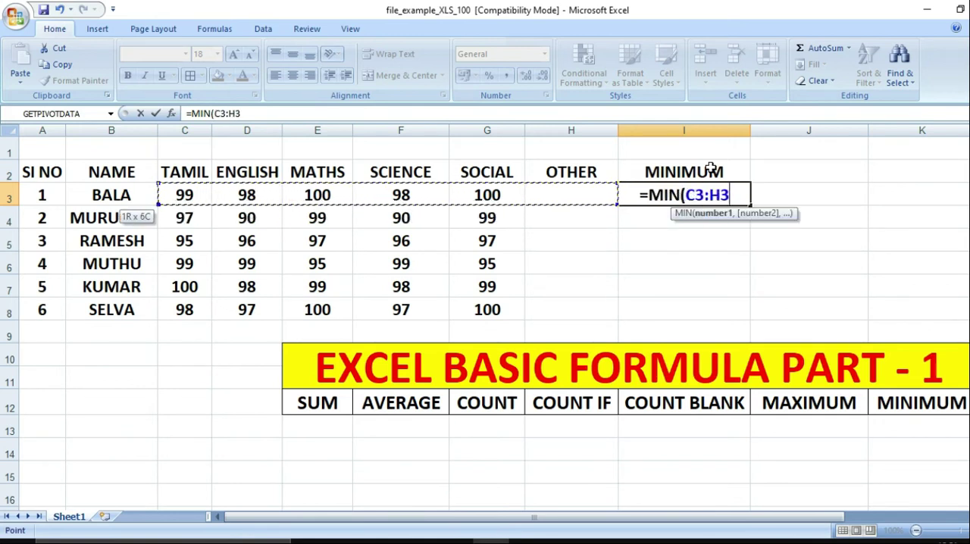
type(")")
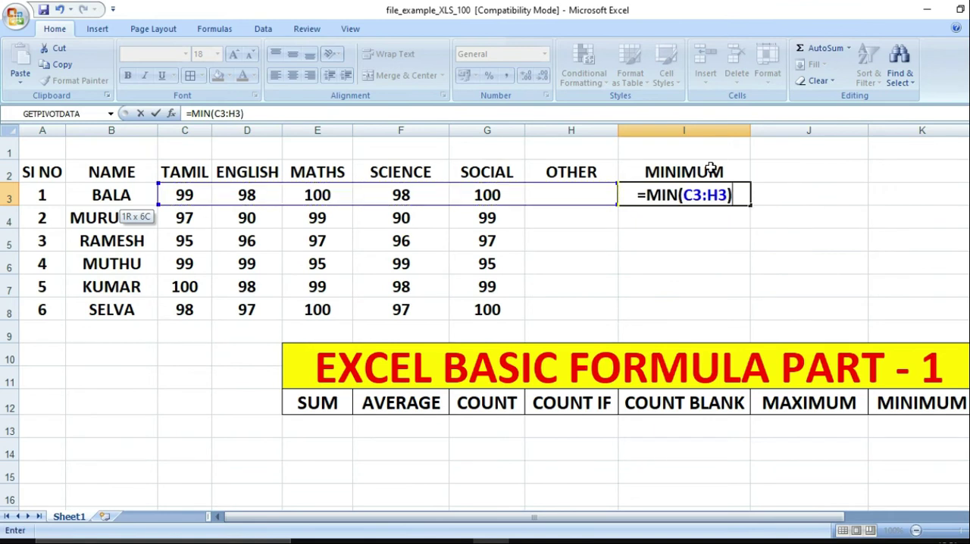
key("Return")
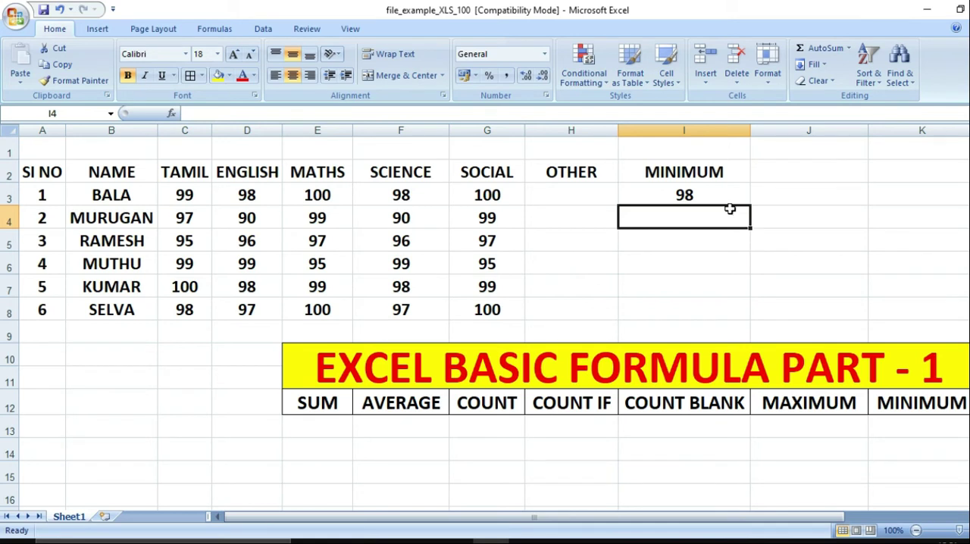
Fill the MIN formula from I3 down to I8 and compare the results with the subject marks
left_click(723, 195)
left_click_drag(748, 206, 738, 317)
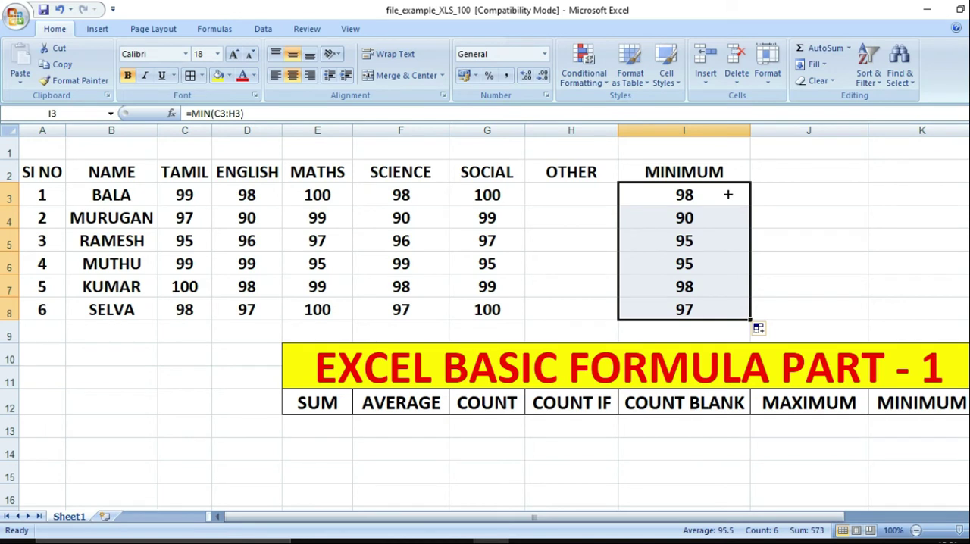
left_click(454, 195)
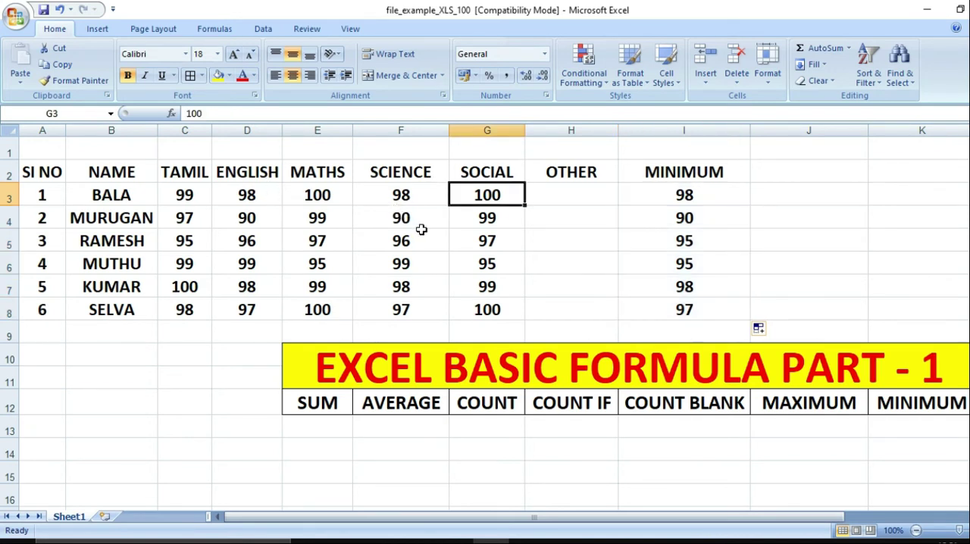
left_click(395, 219)
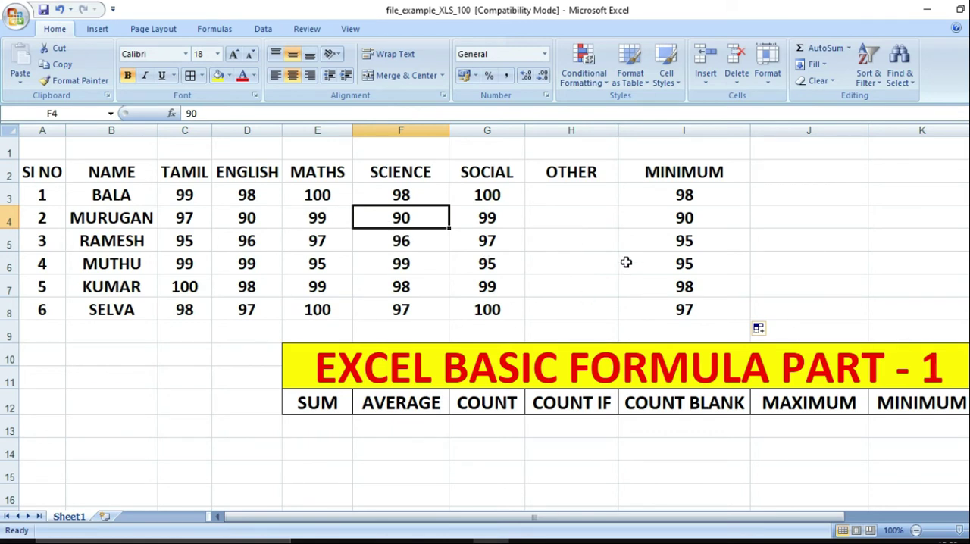
left_click(690, 303)
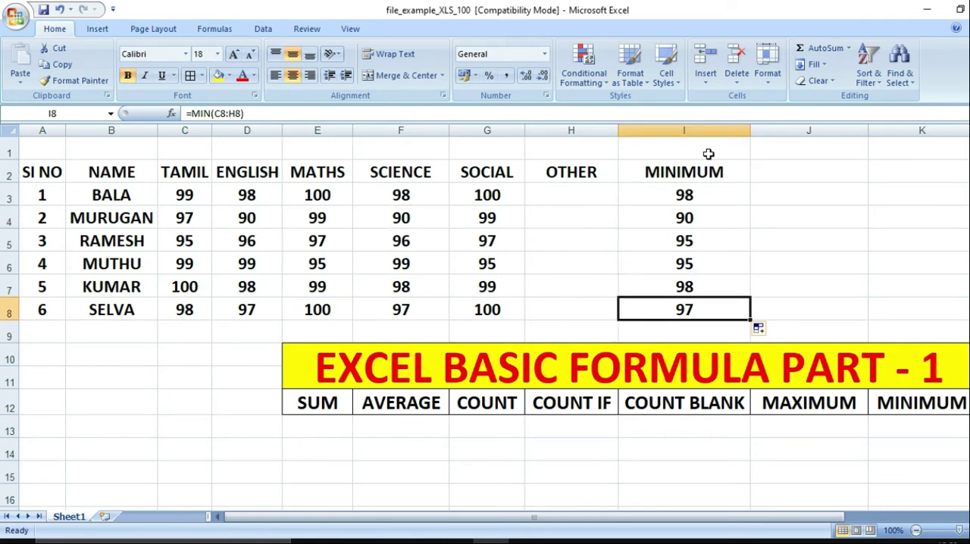
Clear the MINIMUM header and all its results in I2:I8
left_click_drag(695, 177, 688, 309)
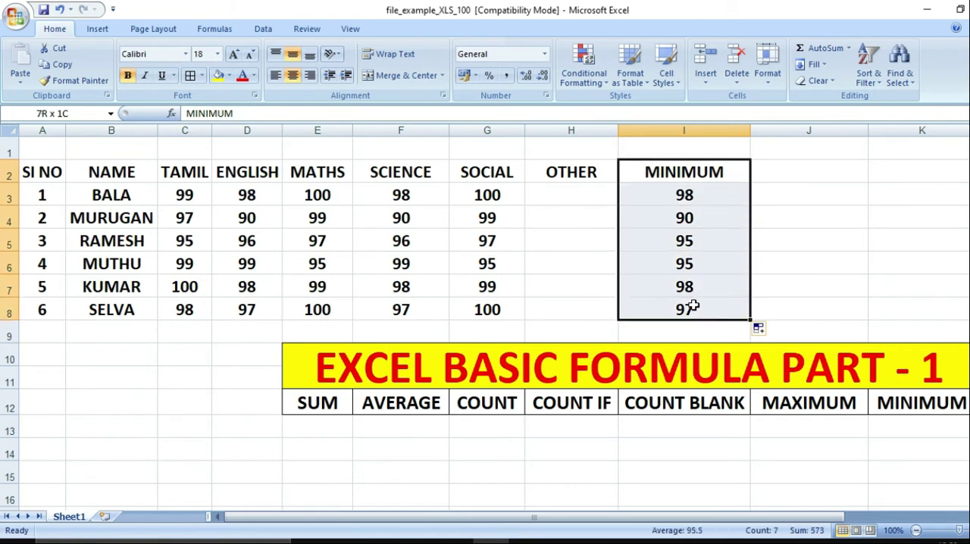
left_click(692, 303)
key("Delete")
key("Up")
key("Up")
key("Up")
key("Up")
key("Up")
key("Up")
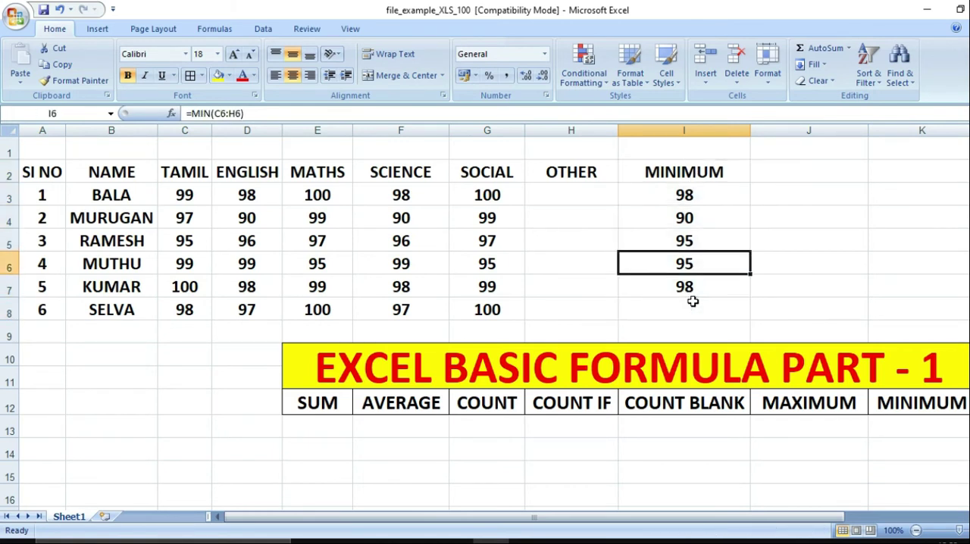
key("shift+Down")
key("shift+Down")
key("shift+Down")
key("shift+Down")
key("shift+Down")
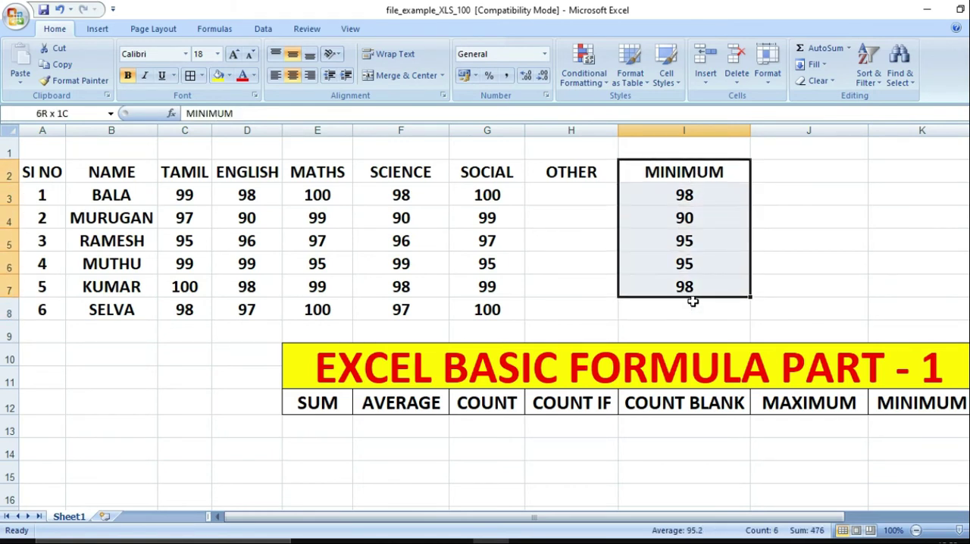
key("Delete")
left_click(373, 428)
left_click(336, 434)
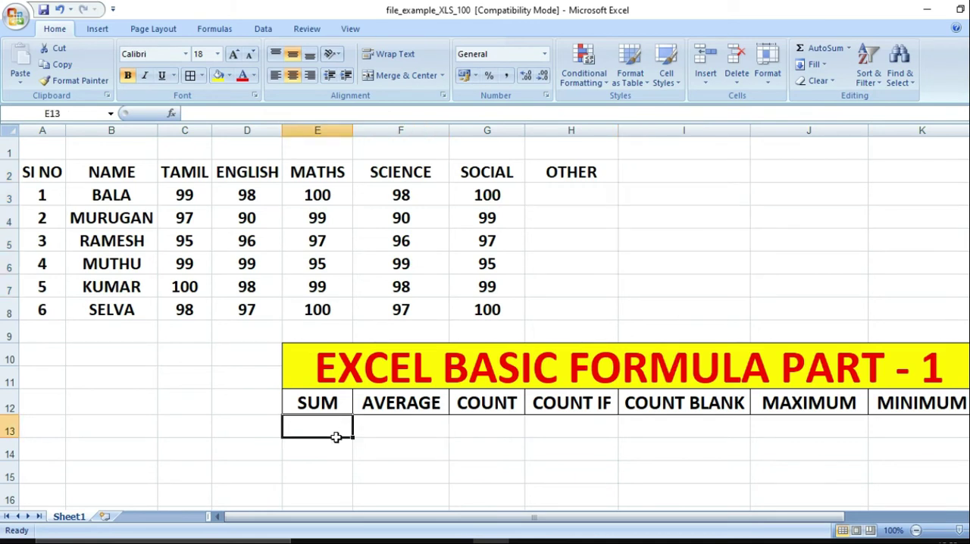
left_click(640, 187)
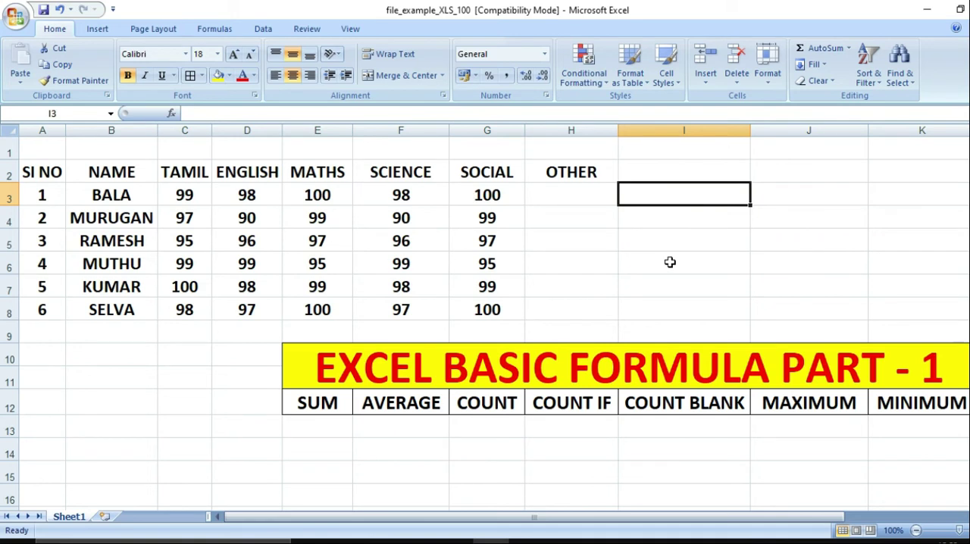
Enter the header TOTAL in cell I2
left_click(677, 170)
type("TO")
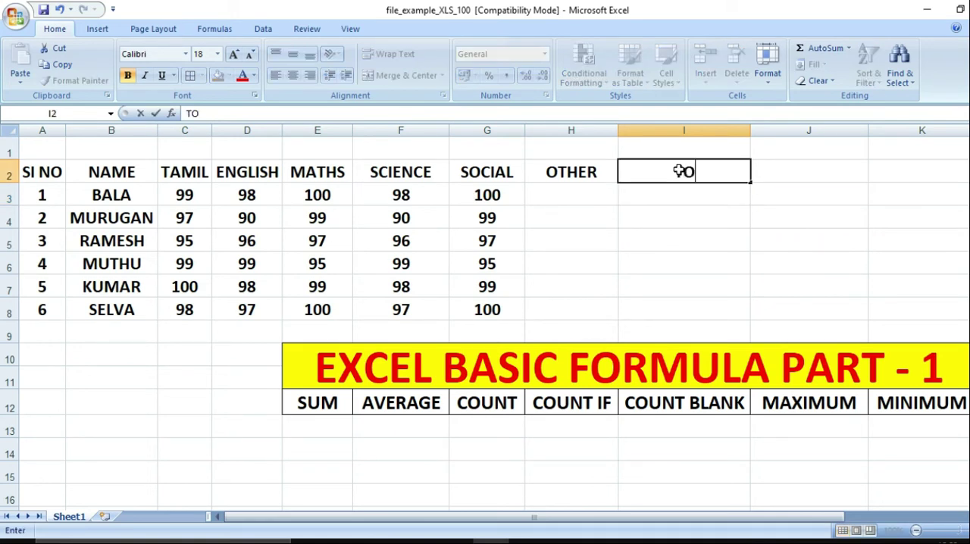
type("TAL")
key("Return")
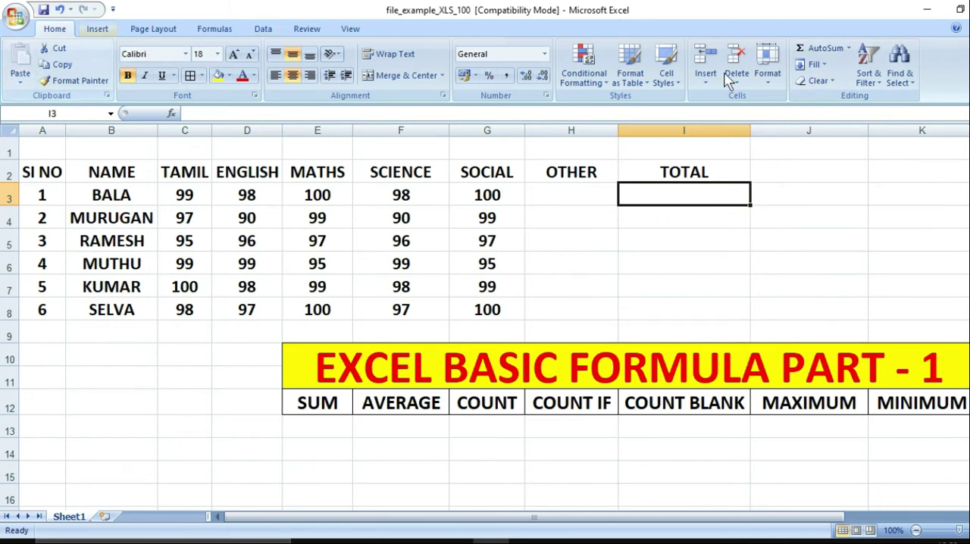
AutoSum C3:H3 into I3 and fill the formula down to I8 to total every student's marks
left_click(833, 53)
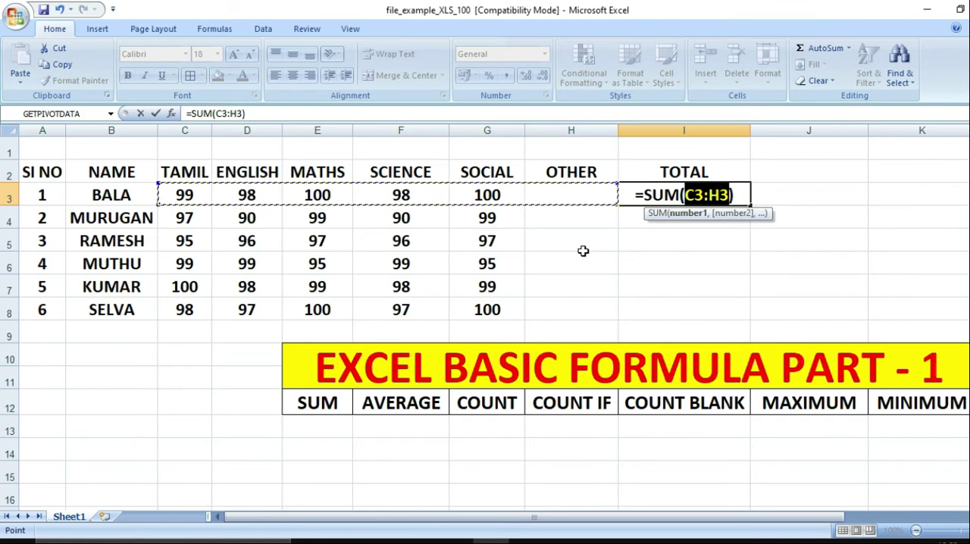
key("Return")
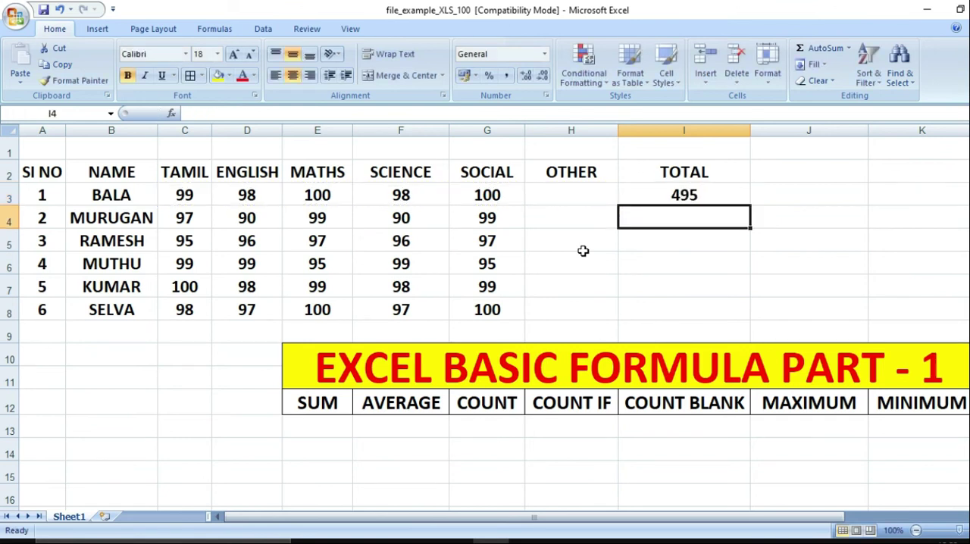
left_click(708, 199)
left_click_drag(750, 206, 744, 316)
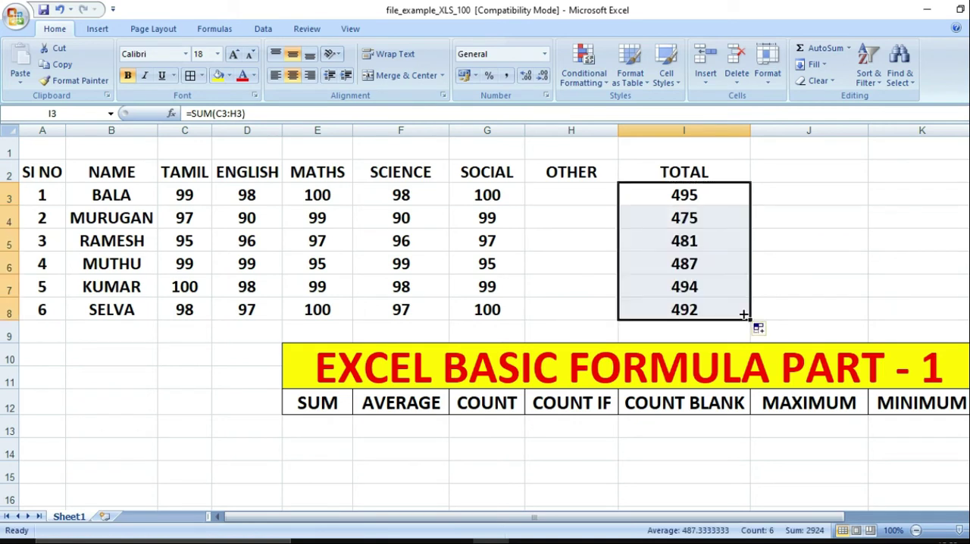
left_click(849, 49)
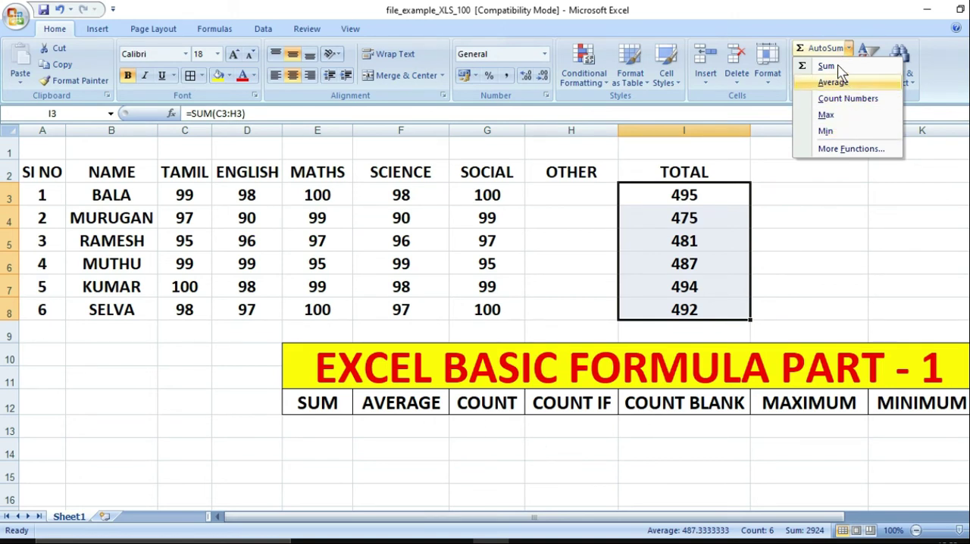
left_click(836, 205)
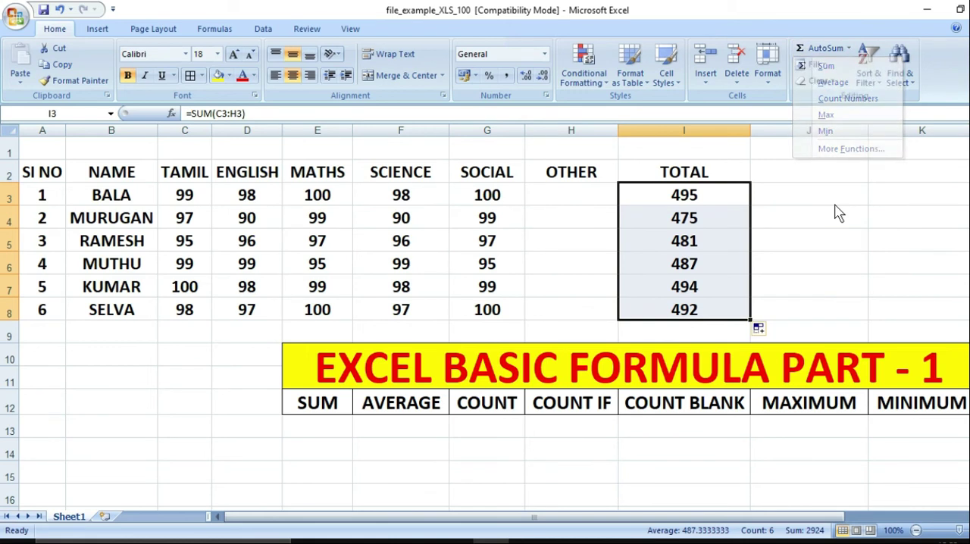
left_click(849, 48)
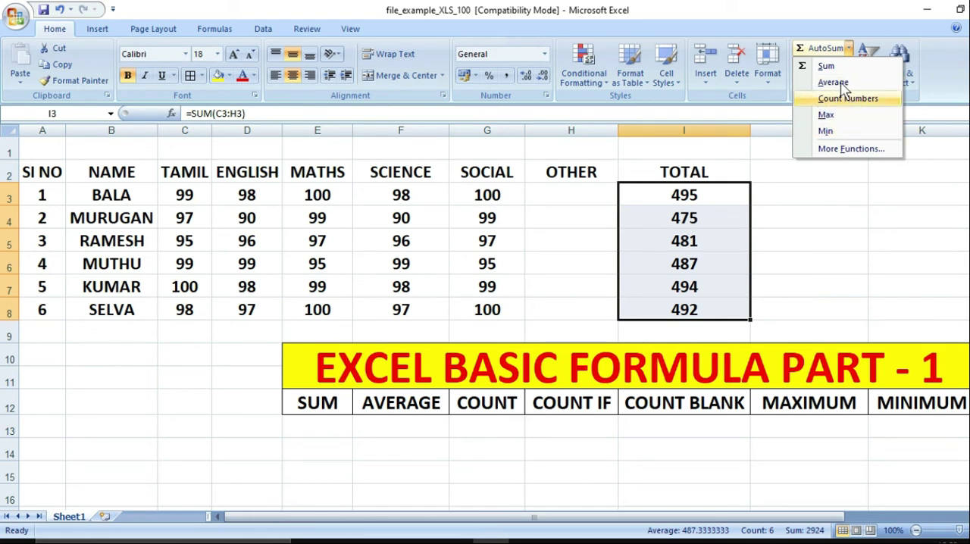
left_click(804, 182)
left_click(804, 181)
left_click(784, 197)
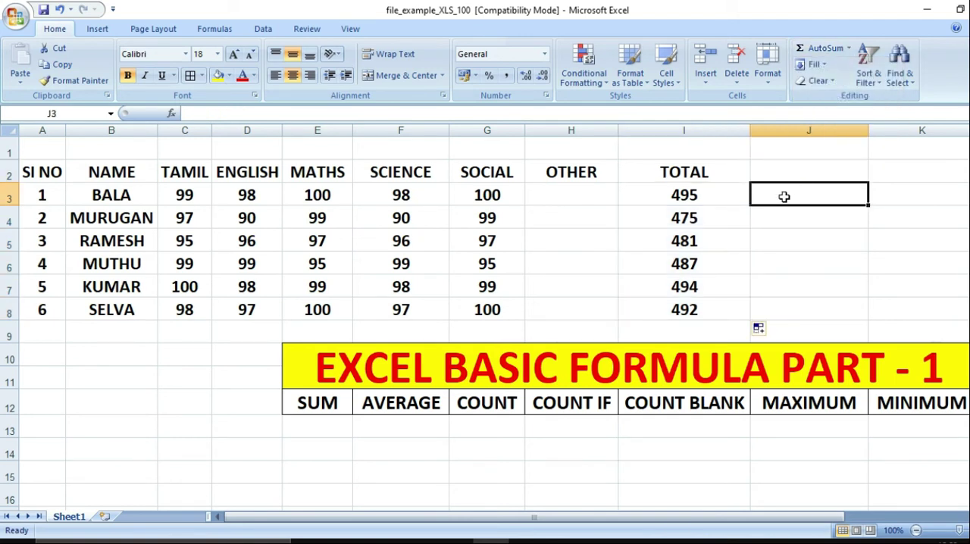
left_click(824, 50)
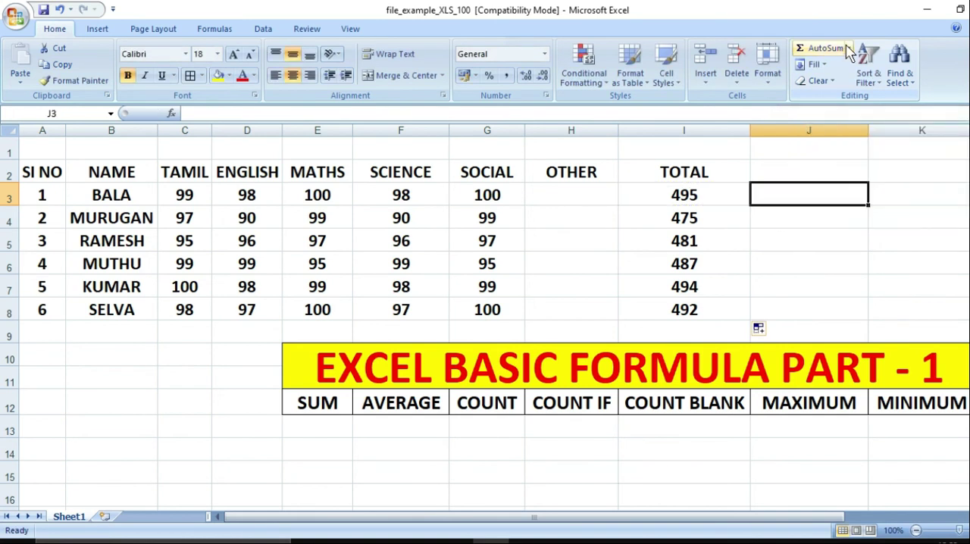
left_click(848, 48)
left_click(849, 63)
left_click(848, 49)
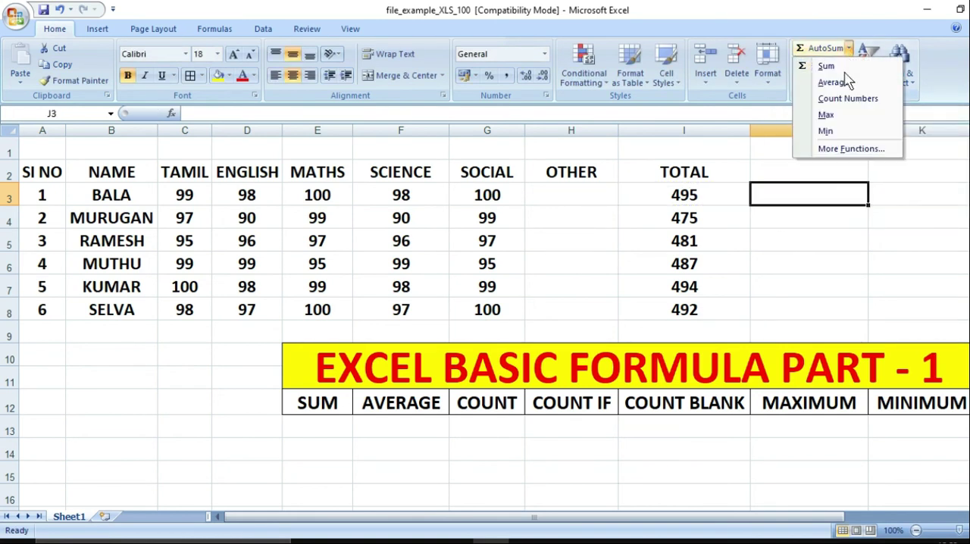
left_click(837, 82)
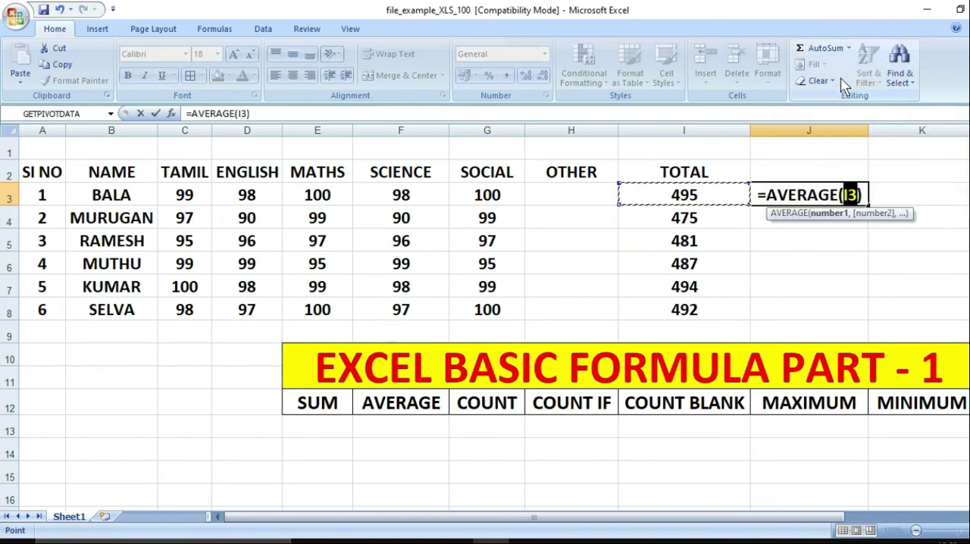
key("Escape")
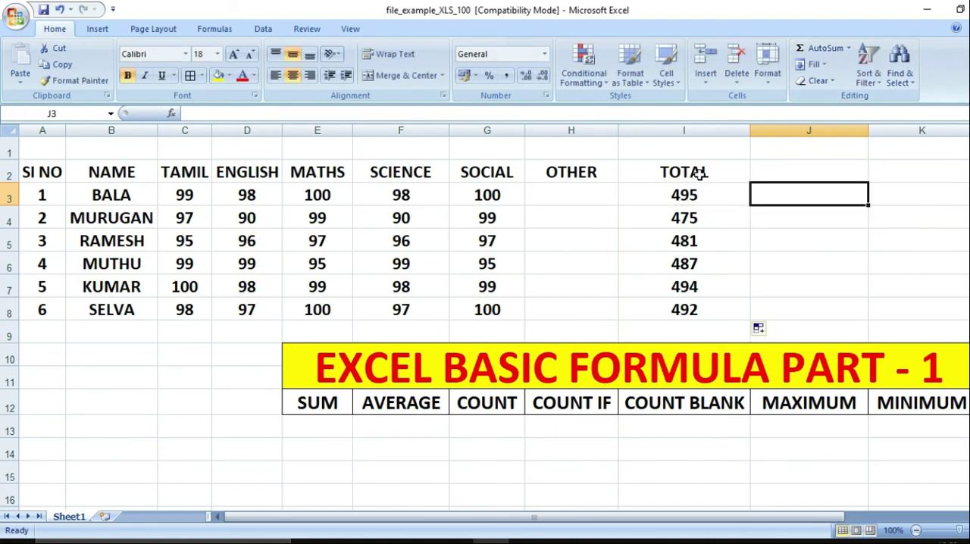
Clear the TOTAL header and all the sums in I2:I8
left_click(709, 170)
left_click(693, 187)
left_click_drag(693, 187, 692, 305)
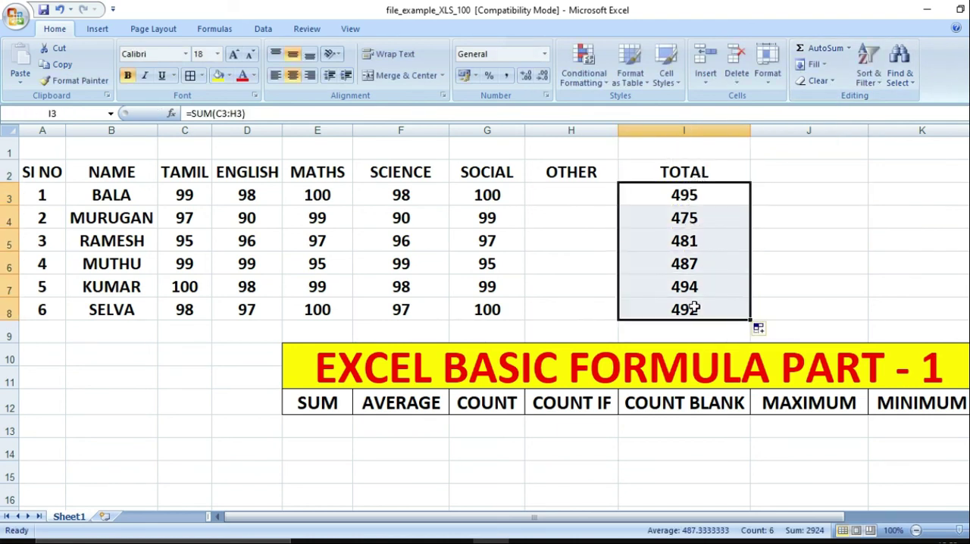
key("Delete")
key("Up")
key("Delete")
key("Down")
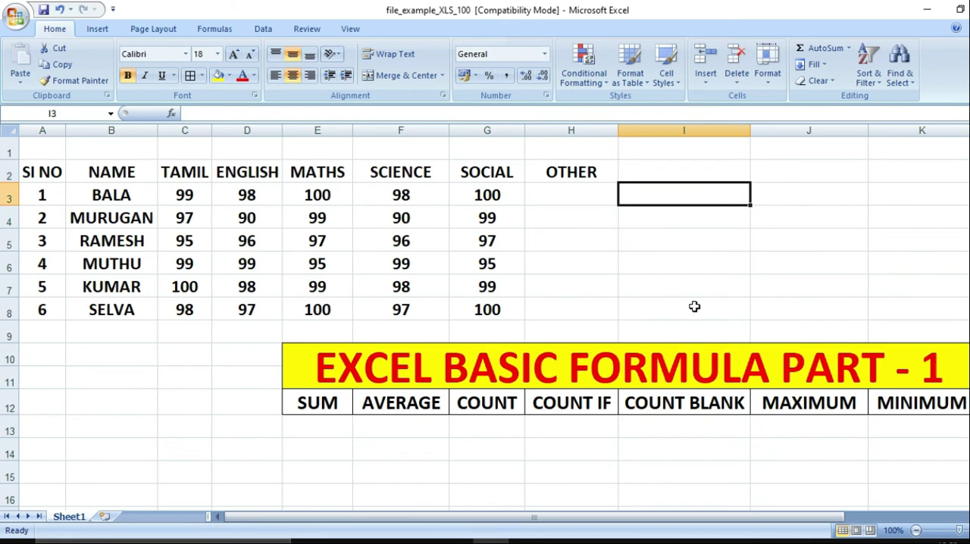
Insert AutoSum's Average of C3:H3 in I3 and fill it down to I8
left_click(850, 48)
left_click(843, 82)
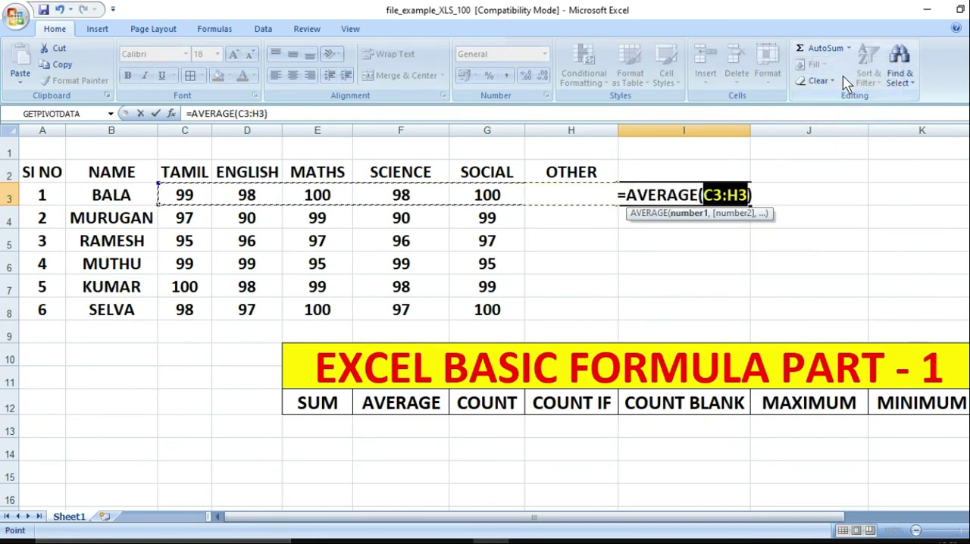
key("Return")
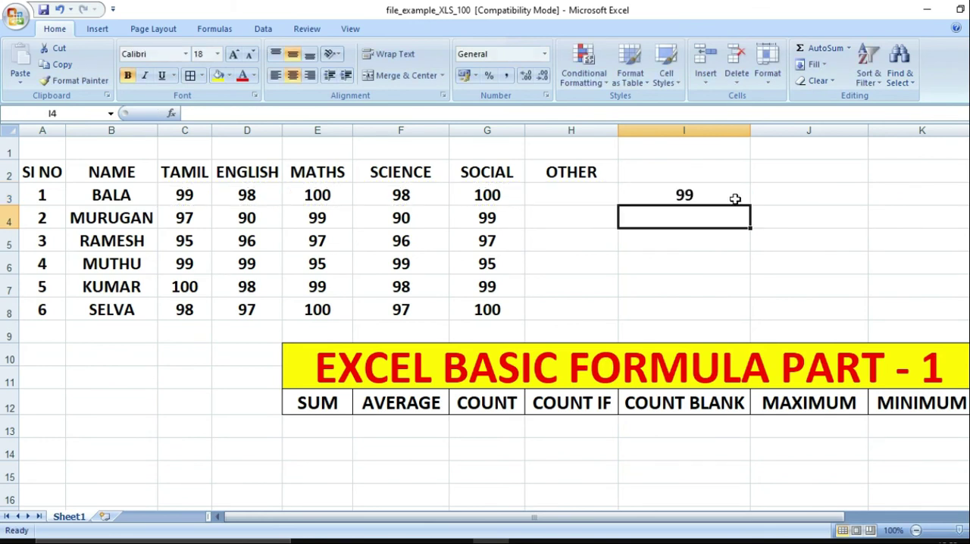
left_click(729, 194)
left_click_drag(749, 207, 735, 314)
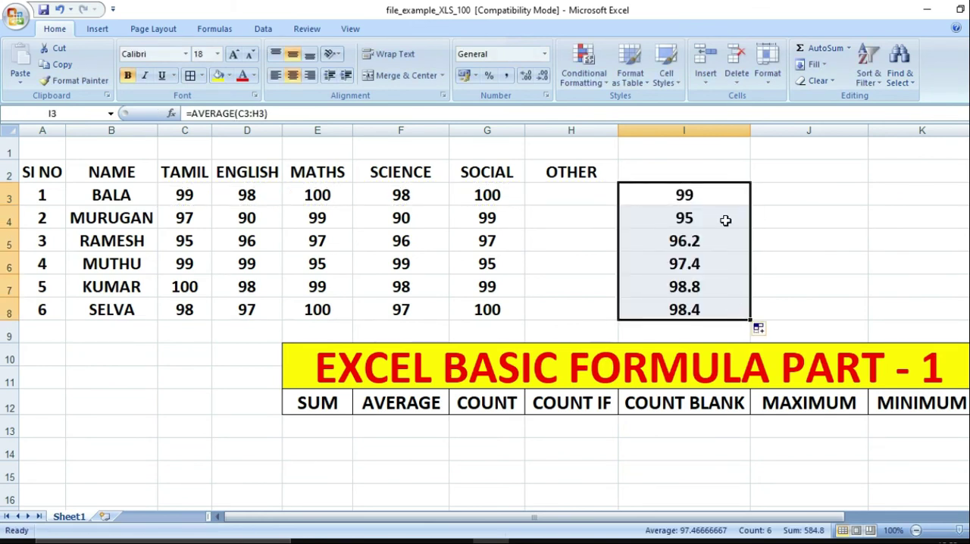
Clear the averages in I3:I8 and insert AutoSum's Count Numbers for the first student's marks in I3
key("Delete")
left_click(729, 191)
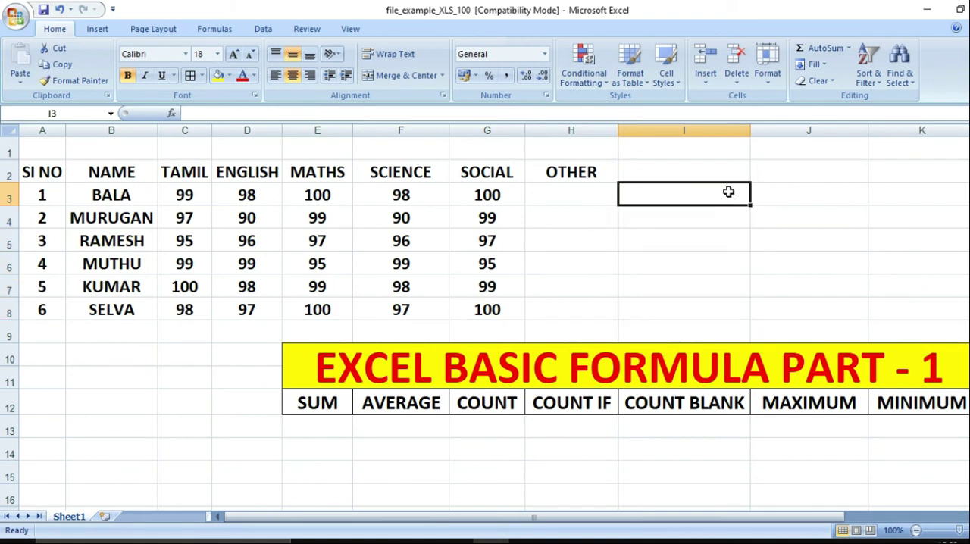
left_click(849, 48)
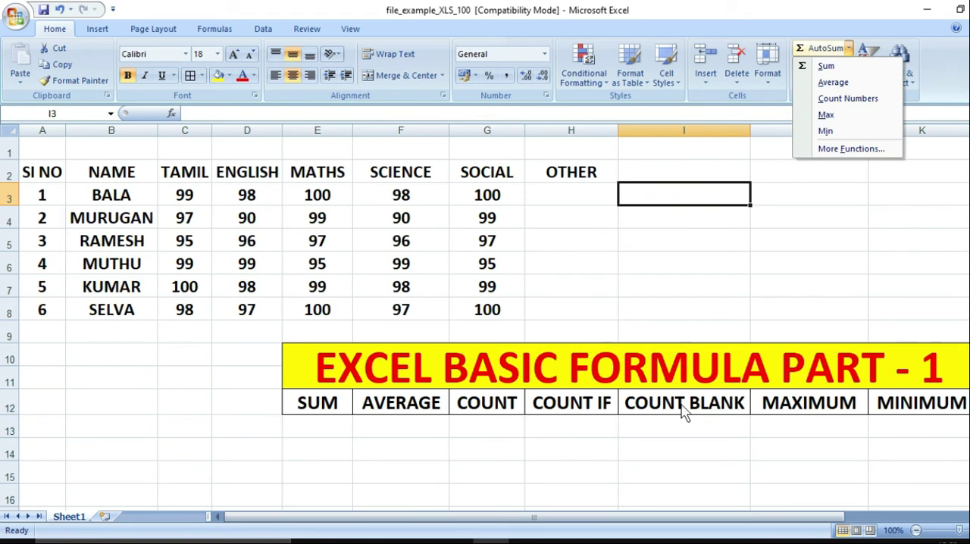
left_click(842, 106)
key("Return")
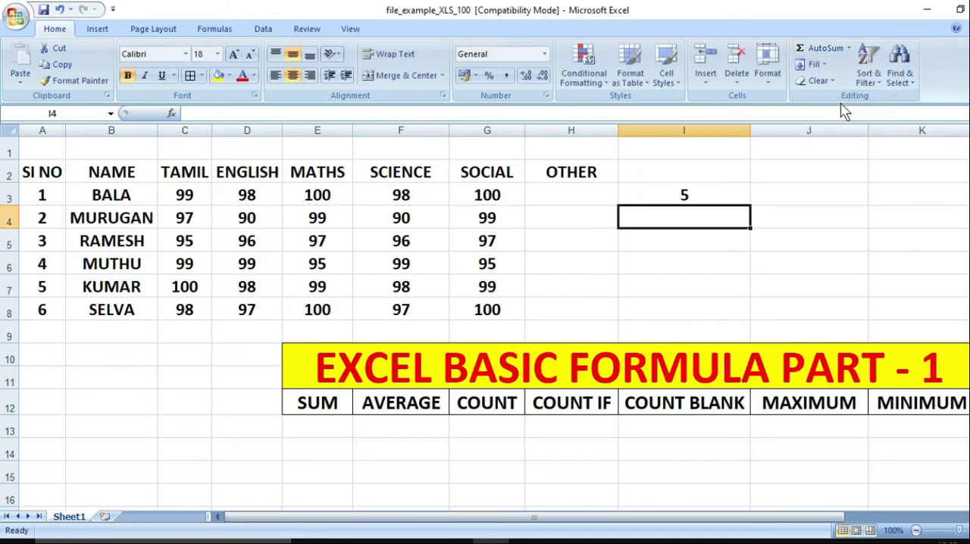
Replace the count in I3 with AutoSum's Max of C3:H3
left_click(683, 195)
key("Delete")
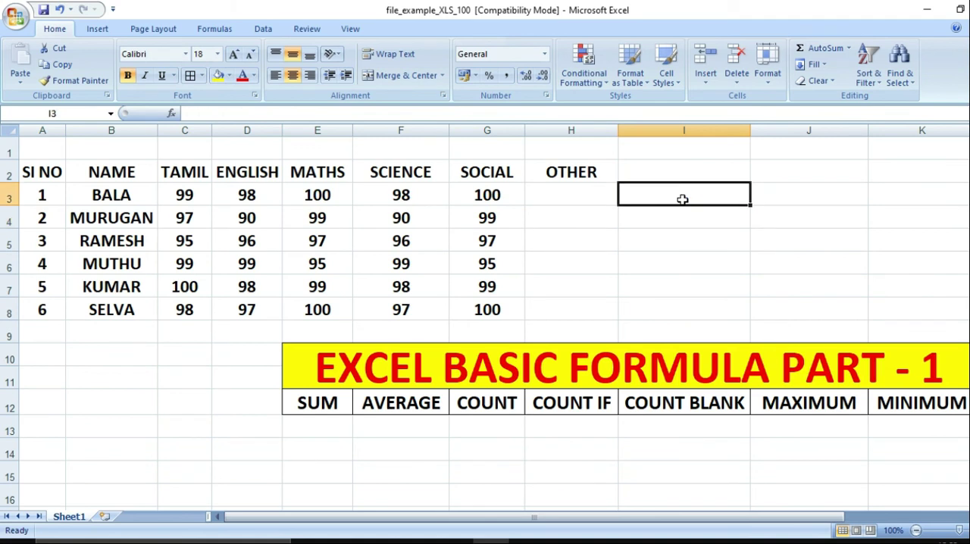
left_click(849, 49)
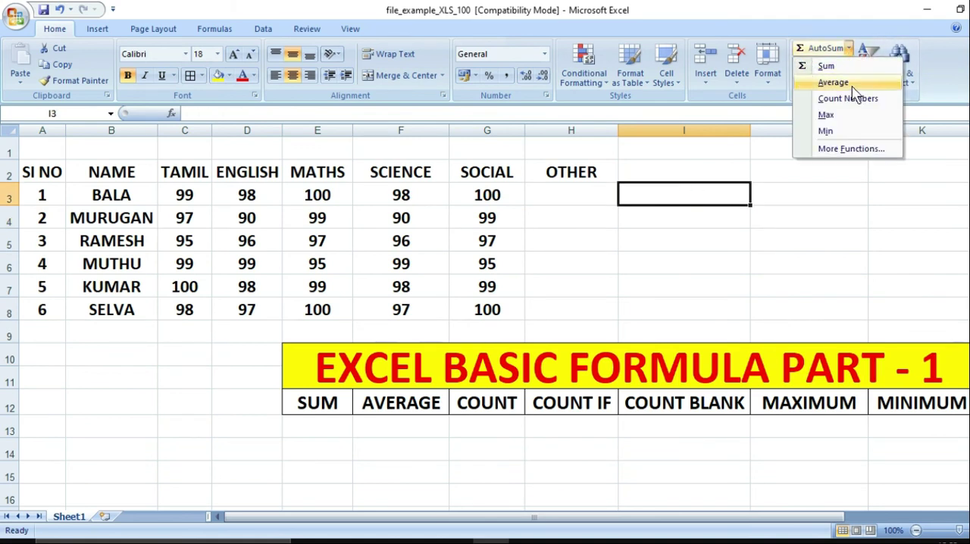
left_click(826, 115)
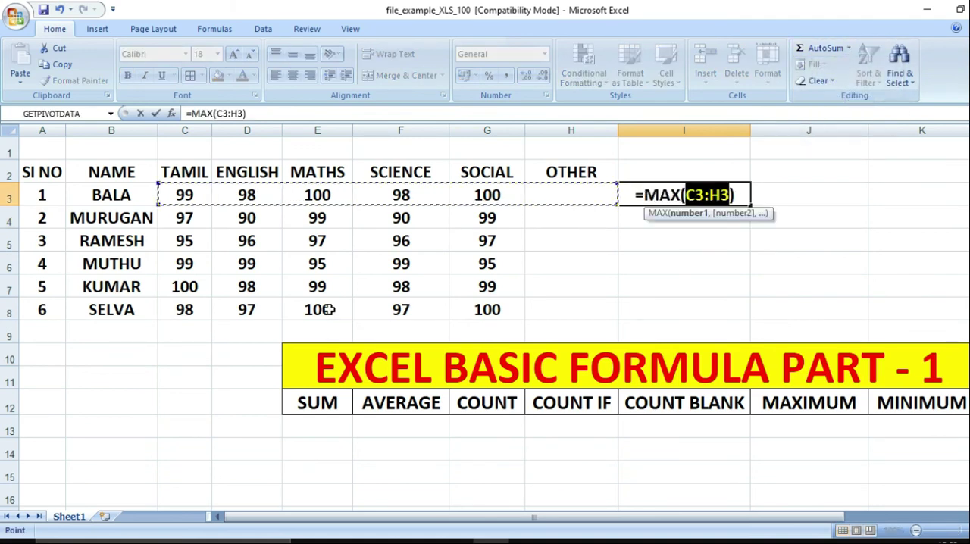
key("Return")
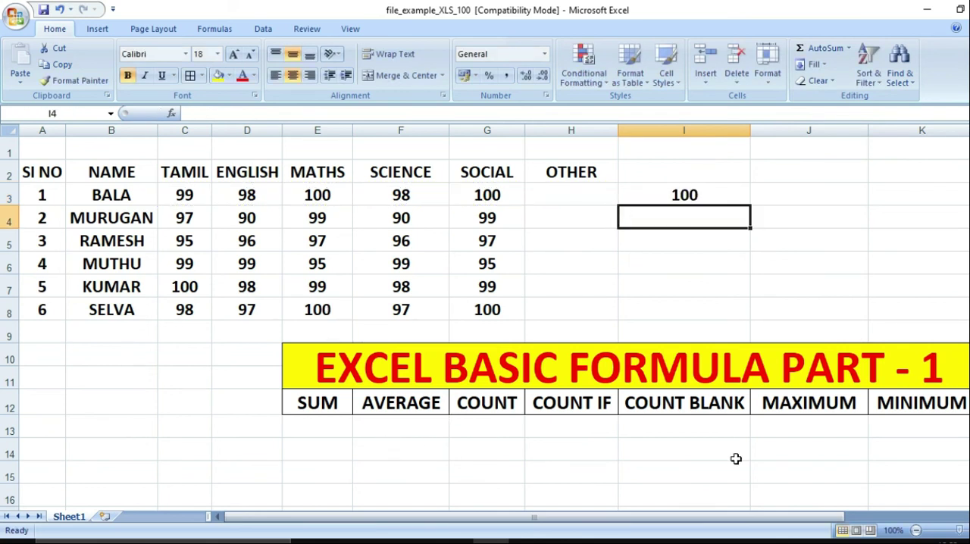
Replace the maximum in I3 with AutoSum's Min of C3:H3, and clear the cell again
left_click(699, 195)
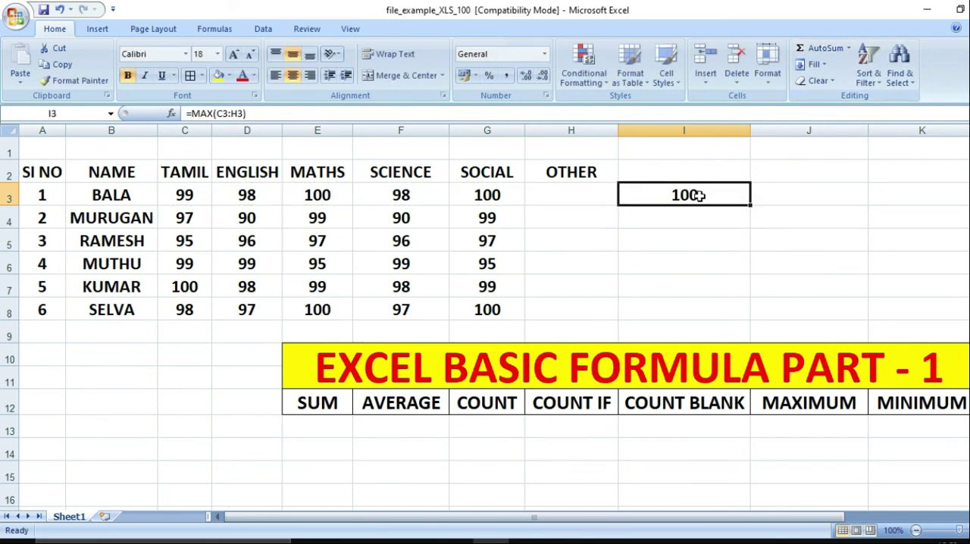
key("Delete")
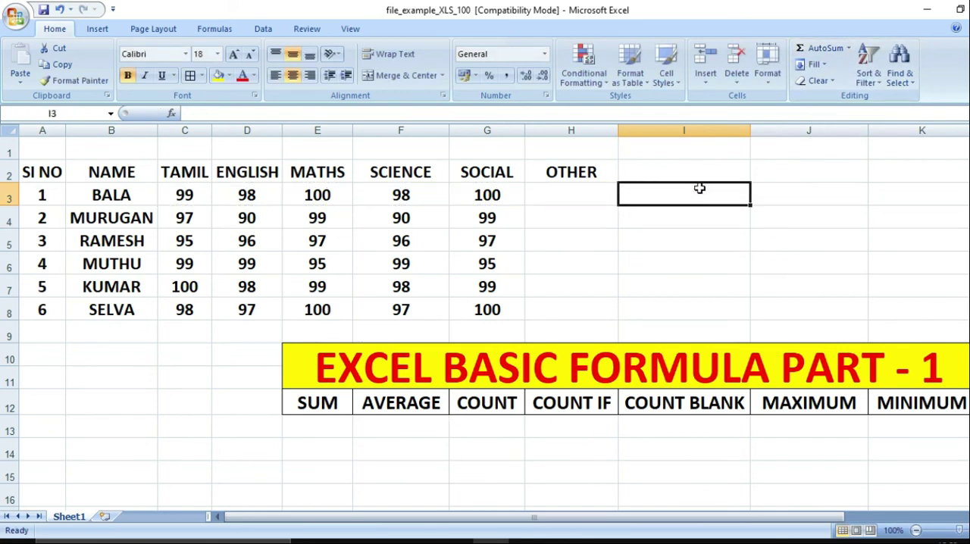
left_click(849, 48)
left_click(839, 131)
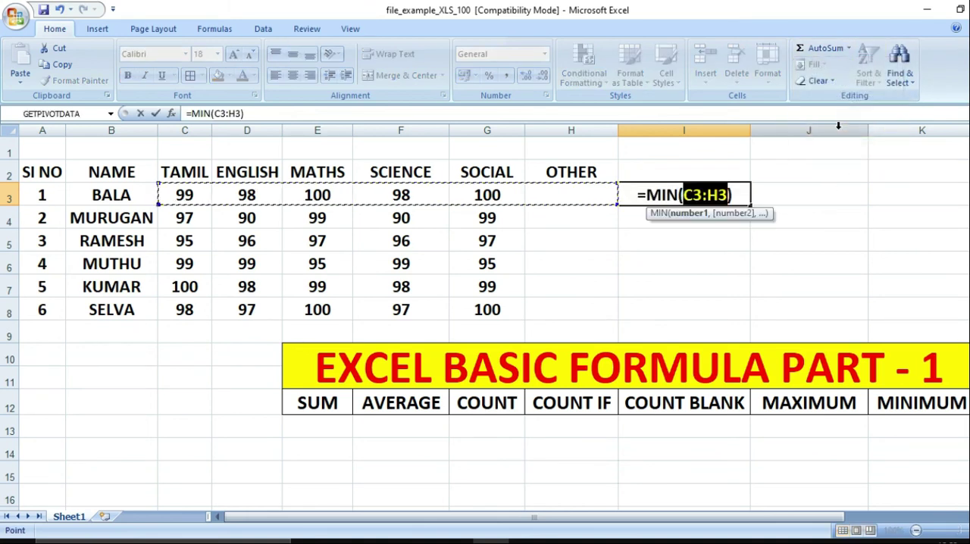
key("ctrl+Return")
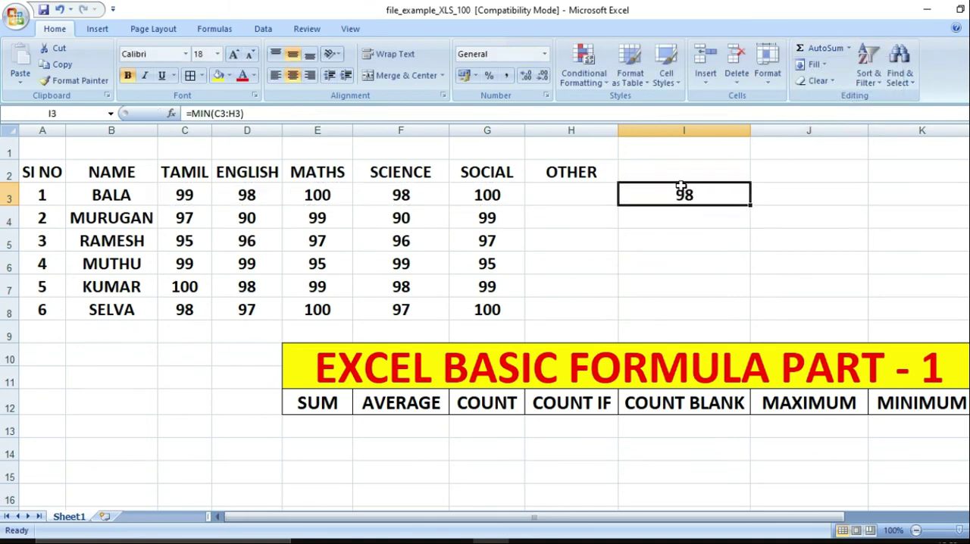
key("Delete")
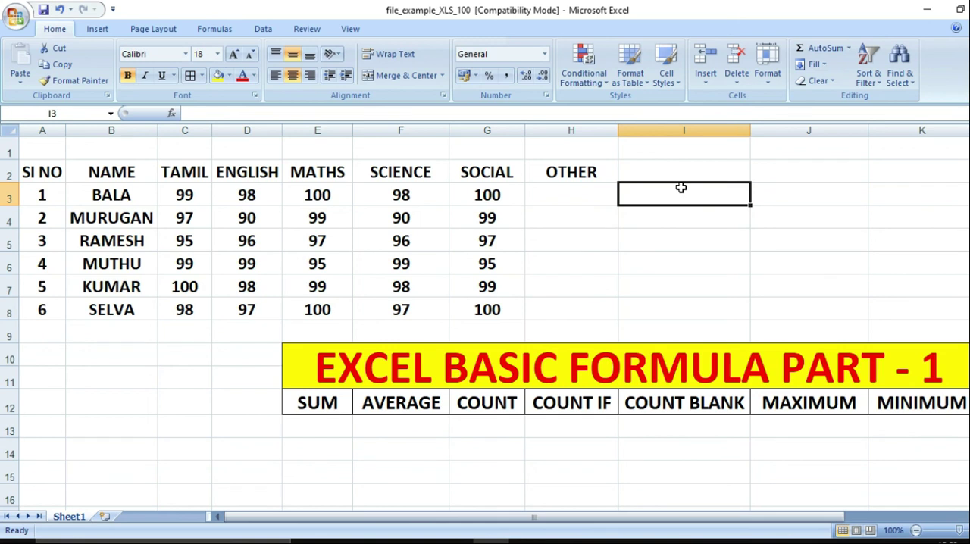
Browse the most recently used functions offered through AutoSum's More Functions, and close the dialog without inserting one
left_click(848, 48)
left_click(850, 48)
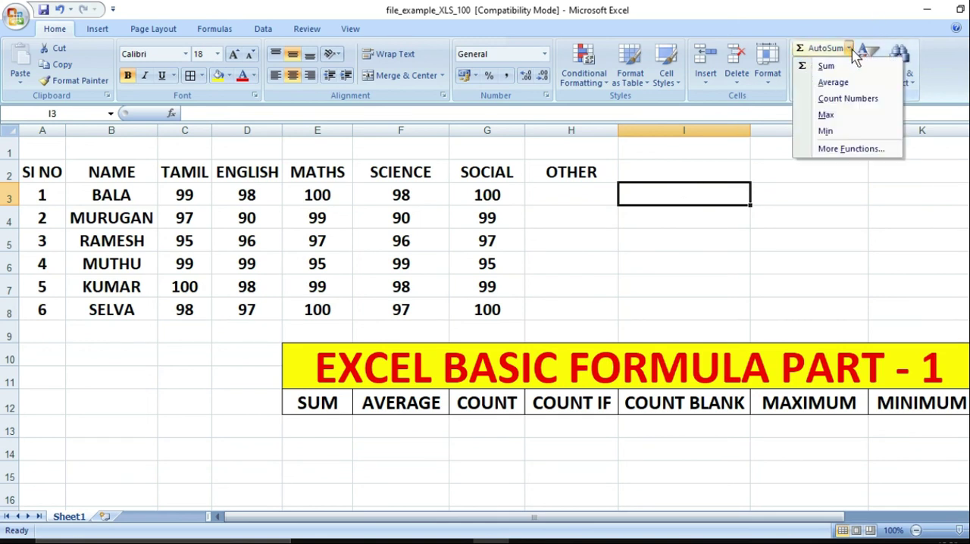
left_click(851, 150)
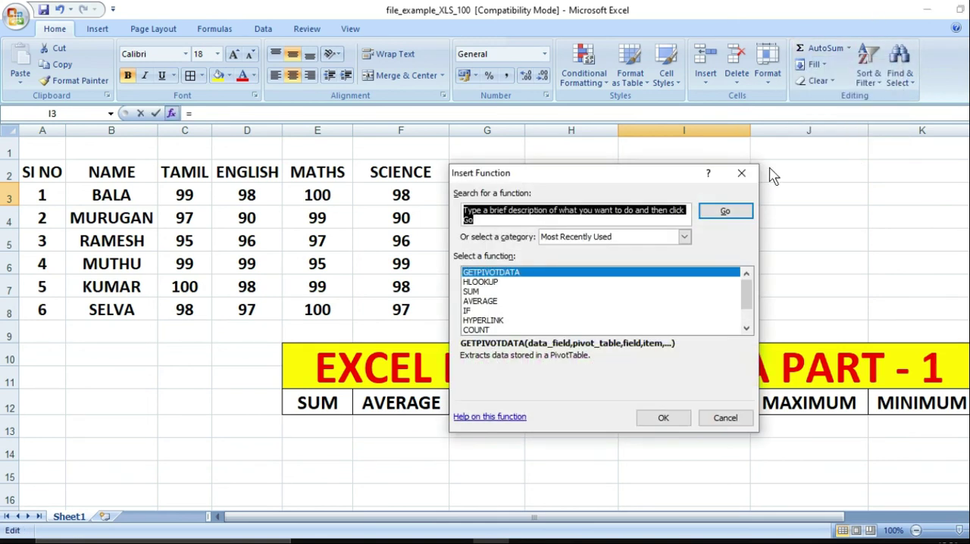
key("Down")
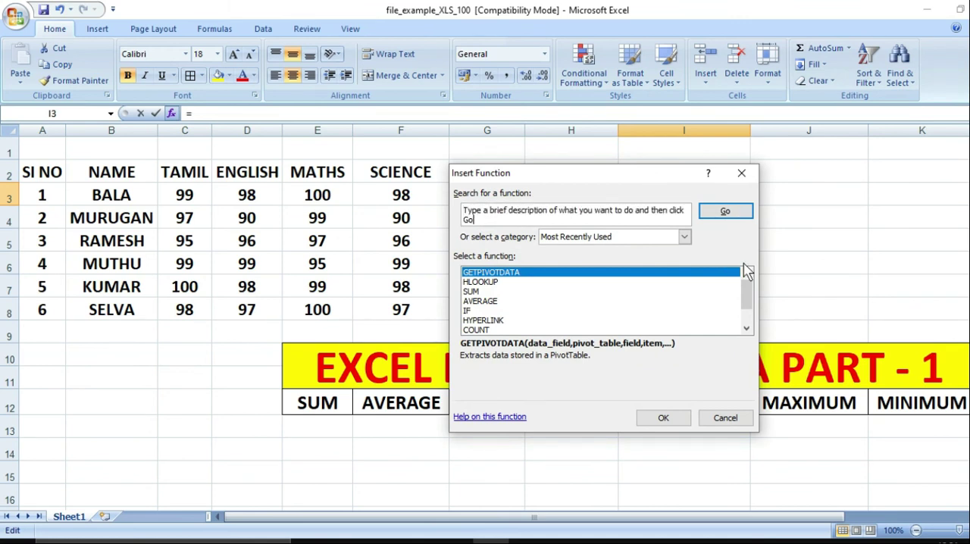
scroll(748, 322, "down", 1)
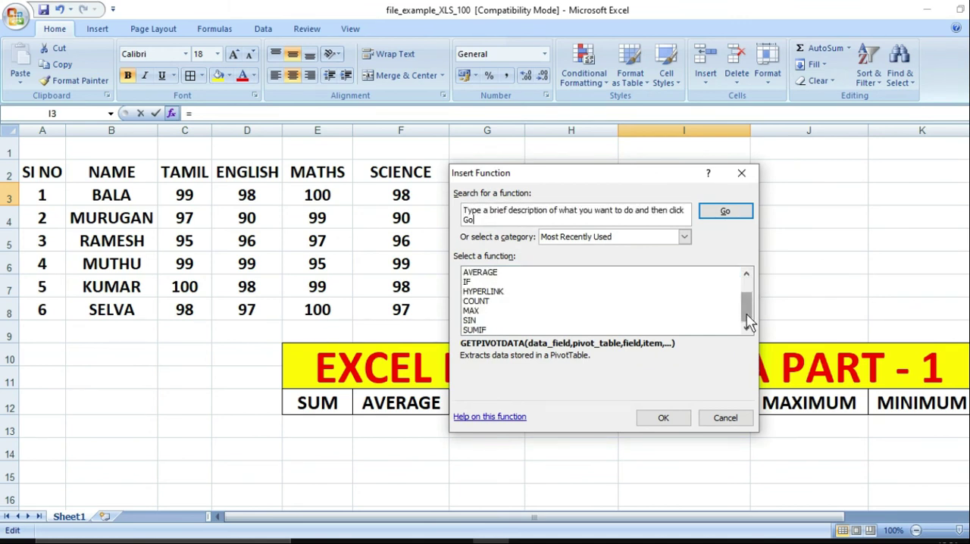
mouse_move(748, 322)
left_mouse_down()
mouse_move(749, 298)
mouse_move(750, 334)
mouse_move(749, 300)
mouse_move(745, 307)
left_mouse_up()
left_click(741, 173)
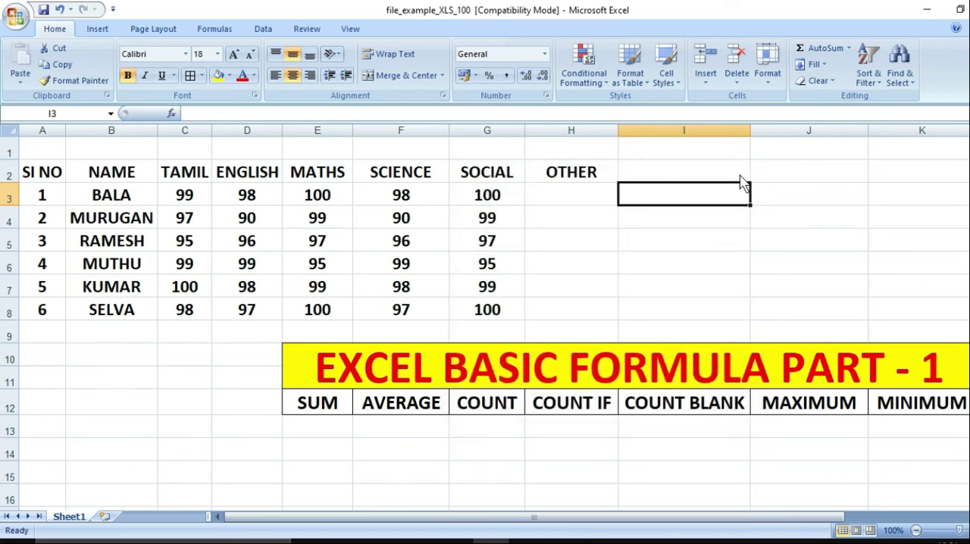